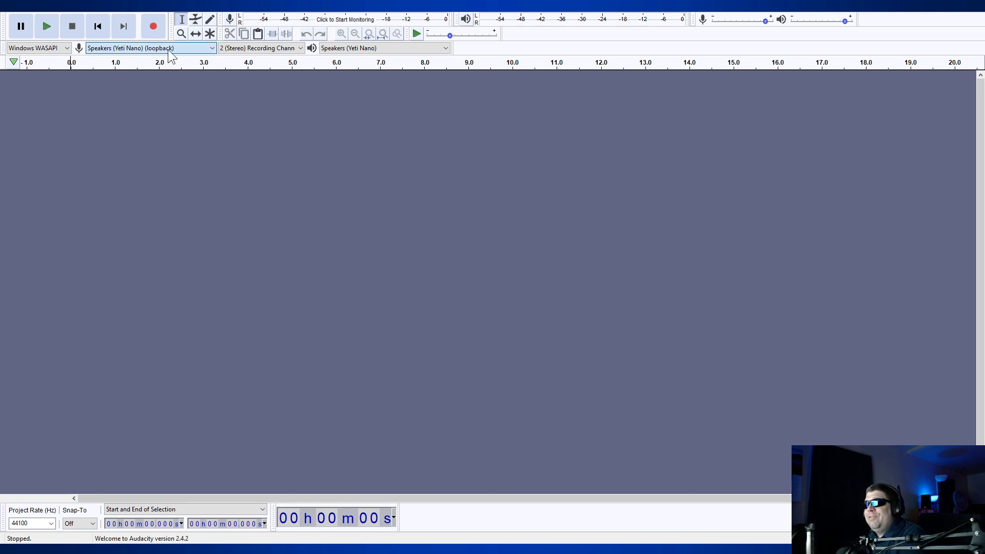
Record a clip about 4.7 seconds long with the Microphone (Yeti Nano) as the recording device
{"action": "left_click", "coordinate": [144, 84]}
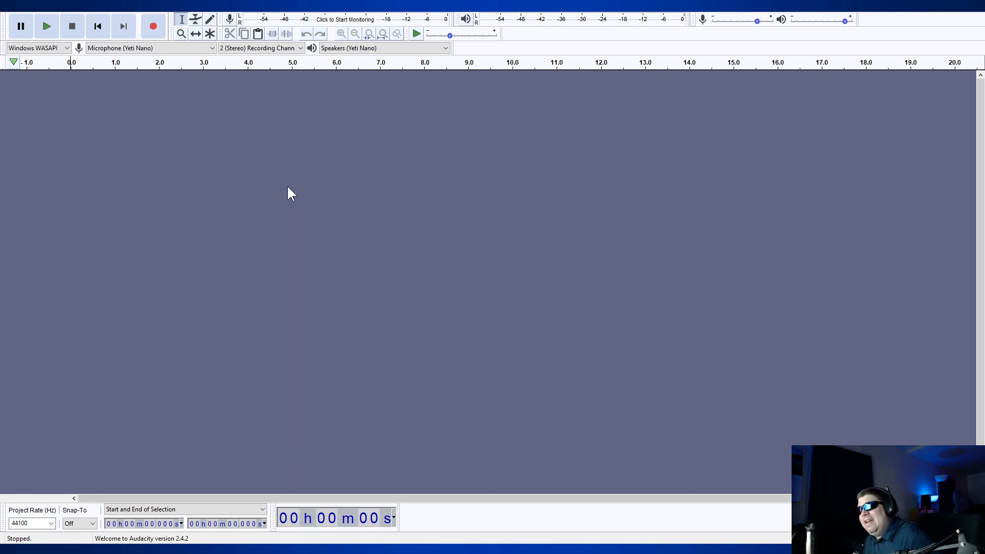
{"action": "left_click", "coordinate": [154, 28]}
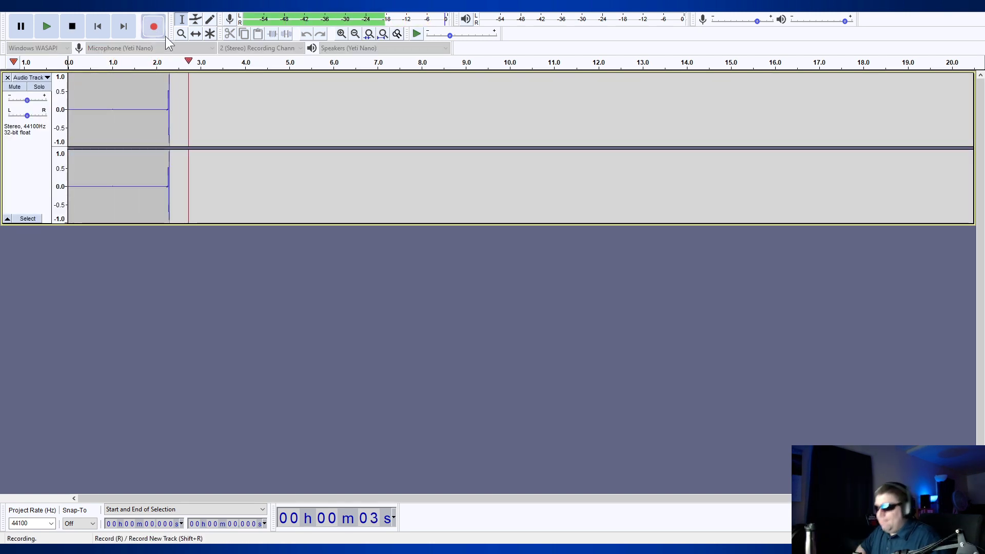
{"action": "left_click", "coordinate": [77, 31]}
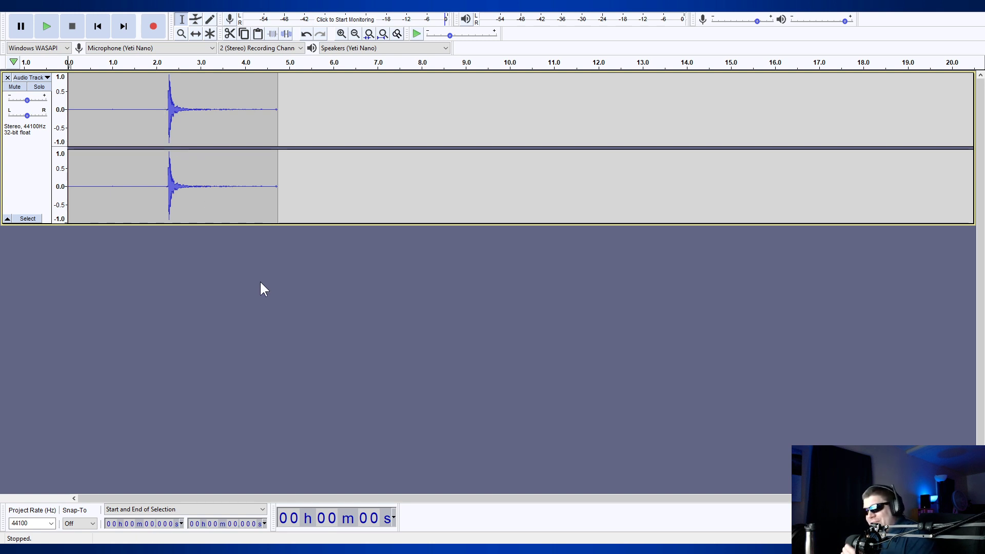
Listen to the quiet stretch from about 1.1 to 2.1 seconds, and play back the whole recorded clip
{"action": "left_click_drag", "start_coordinate": [117, 103], "coordinate": [158, 106]}
{"action": "left_click", "coordinate": [45, 24]}
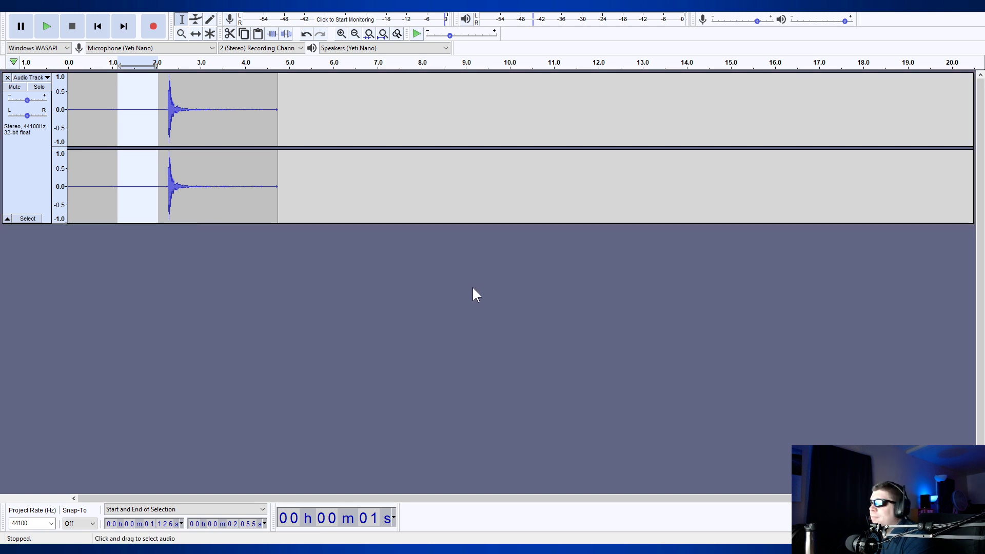
{"action": "left_click", "coordinate": [498, 220]}
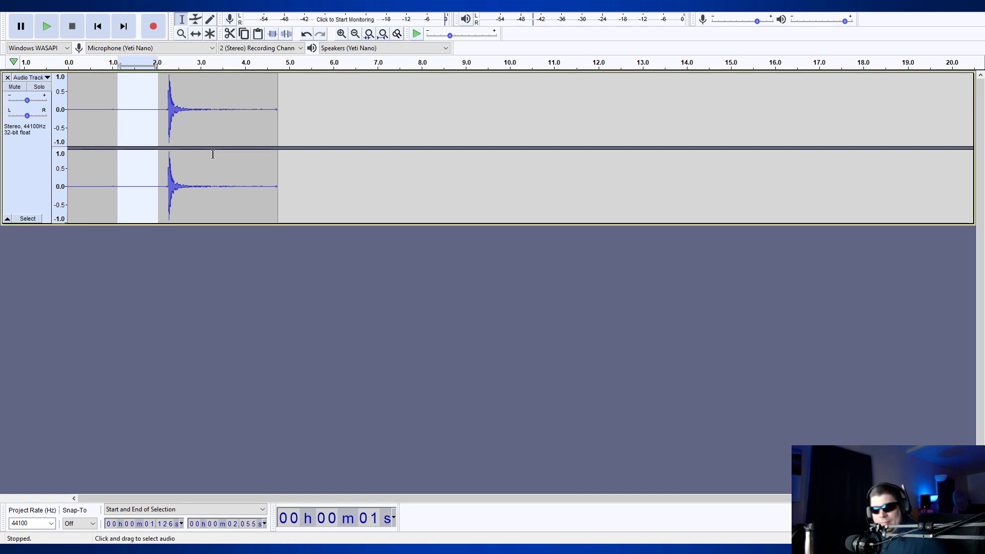
{"action": "double_click", "coordinate": [208, 161]}
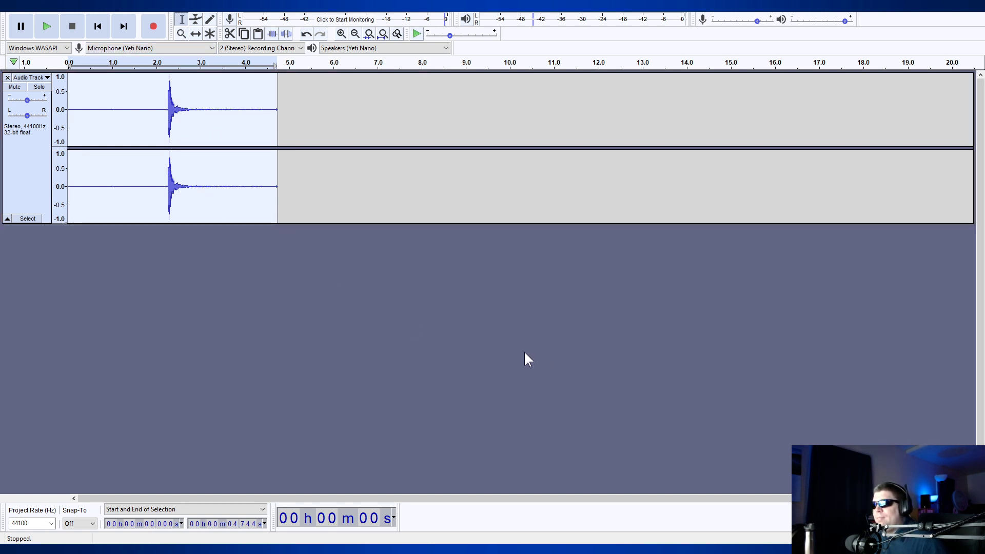
{"action": "left_click", "coordinate": [52, 28]}
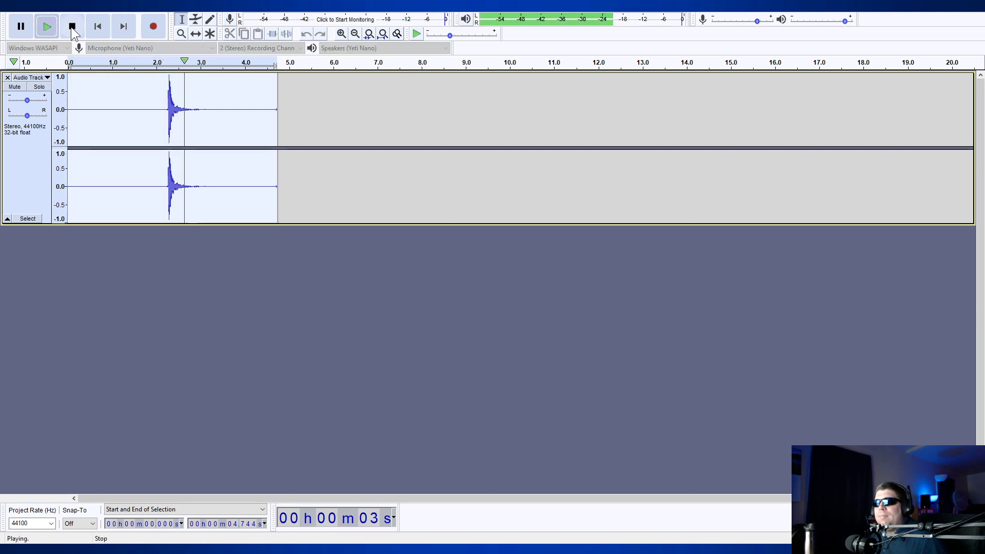
{"action": "left_click", "coordinate": [72, 27]}
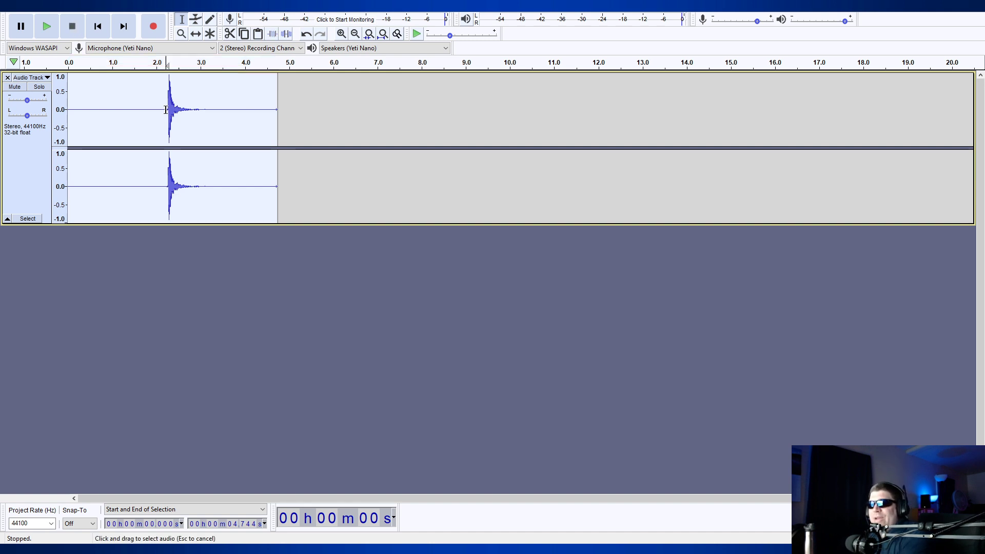
Delete the silent lead-in from 0 to about 2.2 seconds and select the whole remaining clip
{"action": "left_click_drag", "start_coordinate": [167, 112], "coordinate": [67, 112]}
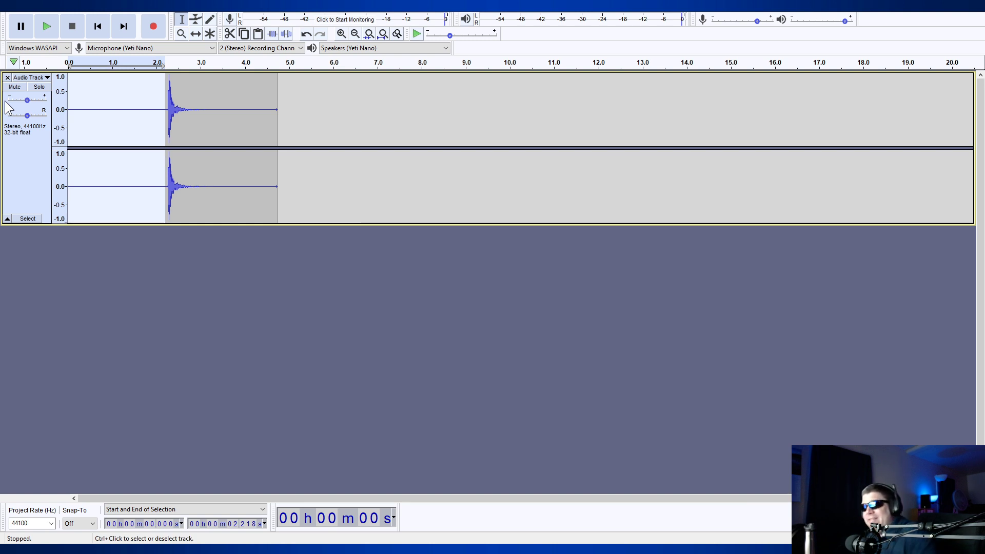
{"action": "key", "text": "Delete"}
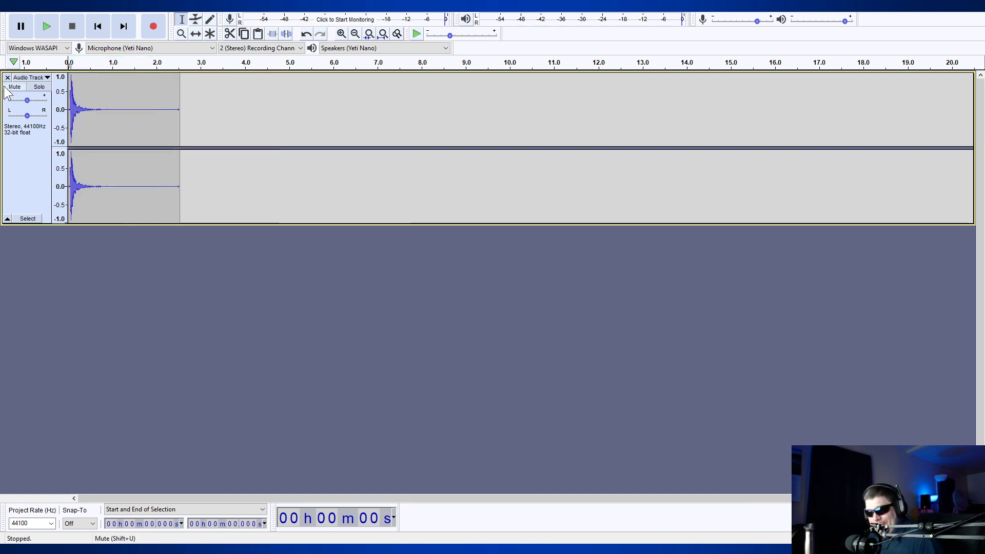
{"action": "left_click", "coordinate": [9, 92]}
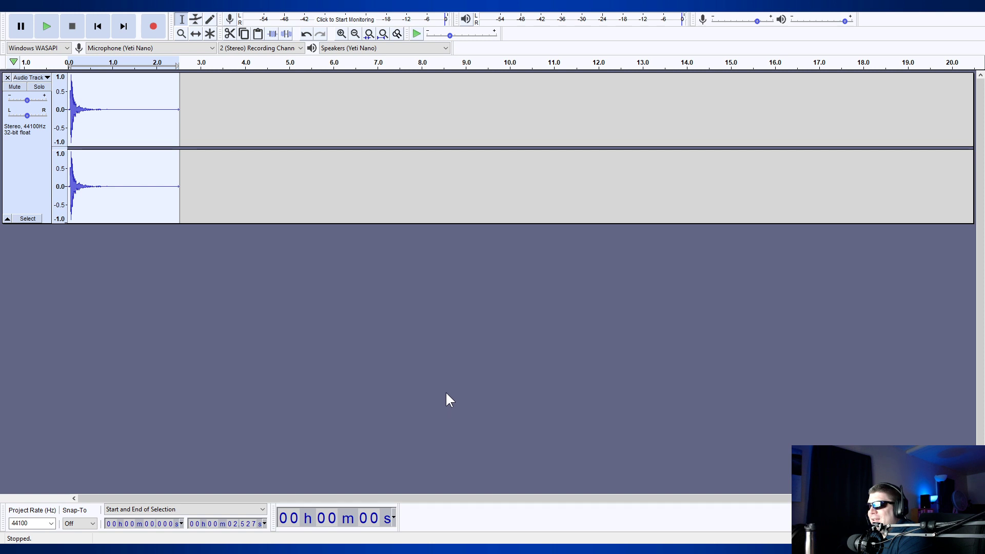
Play the trimmed clip twice to hear it without effects
{"action": "key", "text": "space"}
{"action": "key", "text": "space"}
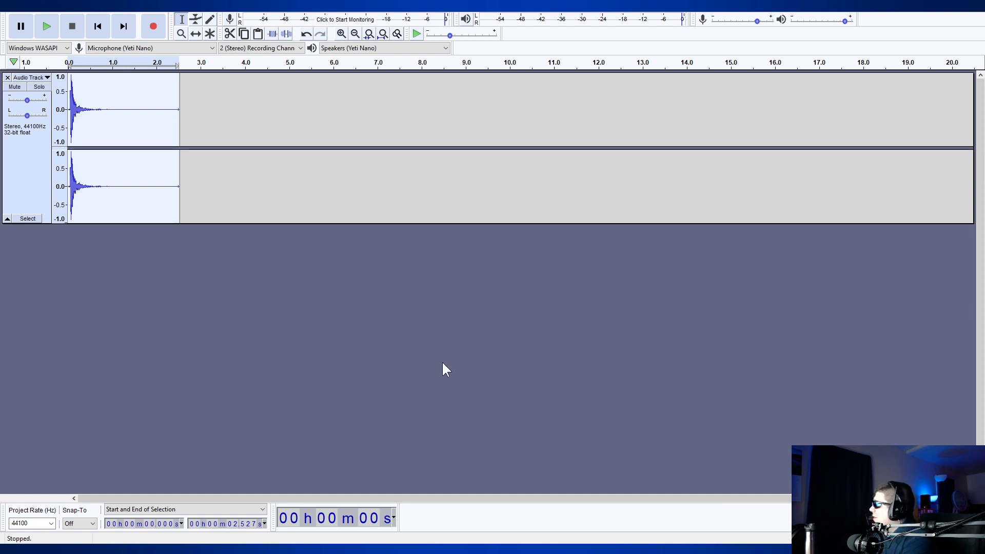
{"action": "key", "text": "space"}
{"action": "key", "text": "space"}
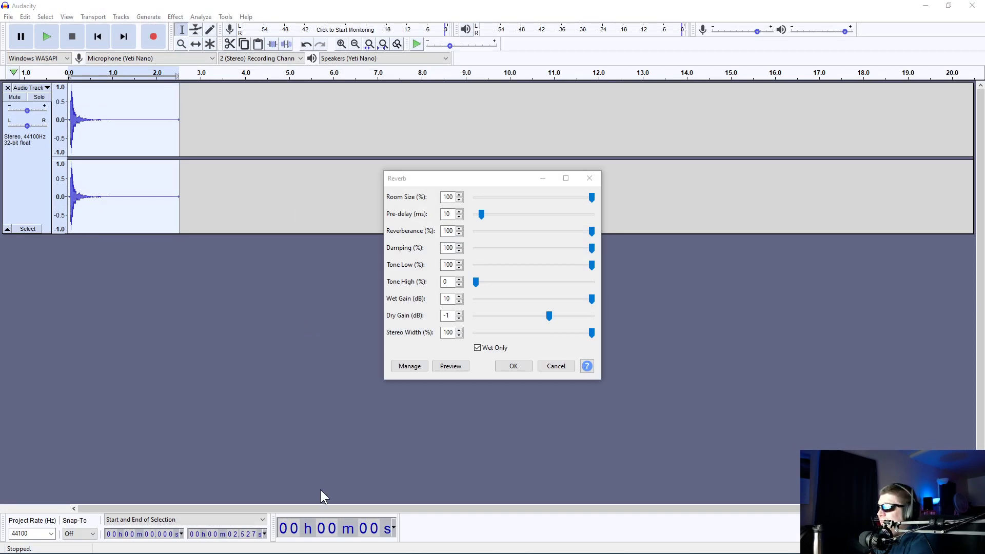
Preview the Reverb effect with Wet Only on, and turn Wet Only off to preview the mix with the dry signal
{"action": "left_click", "coordinate": [447, 367]}
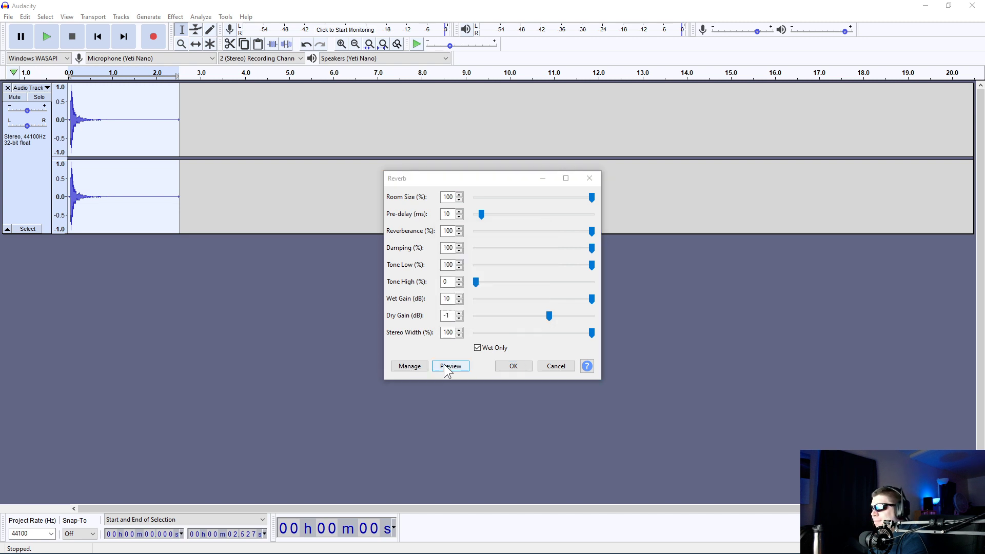
{"action": "left_click", "coordinate": [449, 367]}
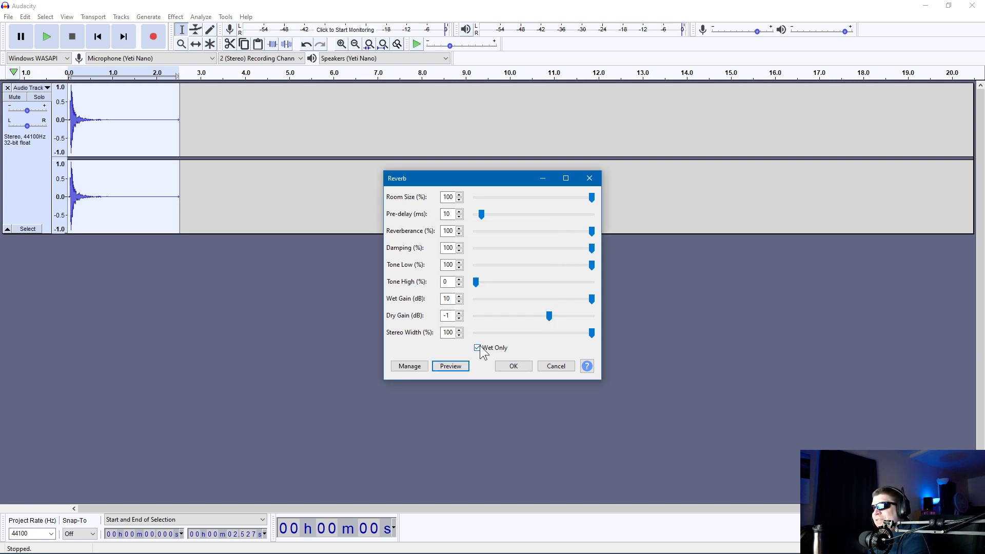
{"action": "left_click", "coordinate": [481, 350]}
{"action": "left_click", "coordinate": [456, 367]}
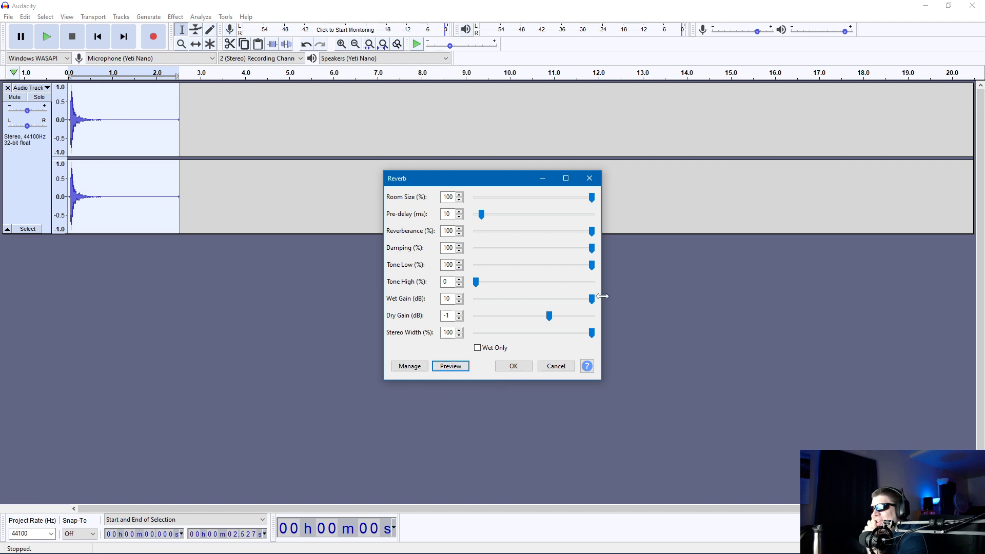
Preview the reverb with Tone High at 100%, and return it to 0% for a comparison preview
{"action": "left_click_drag", "start_coordinate": [477, 282], "coordinate": [688, 312]}
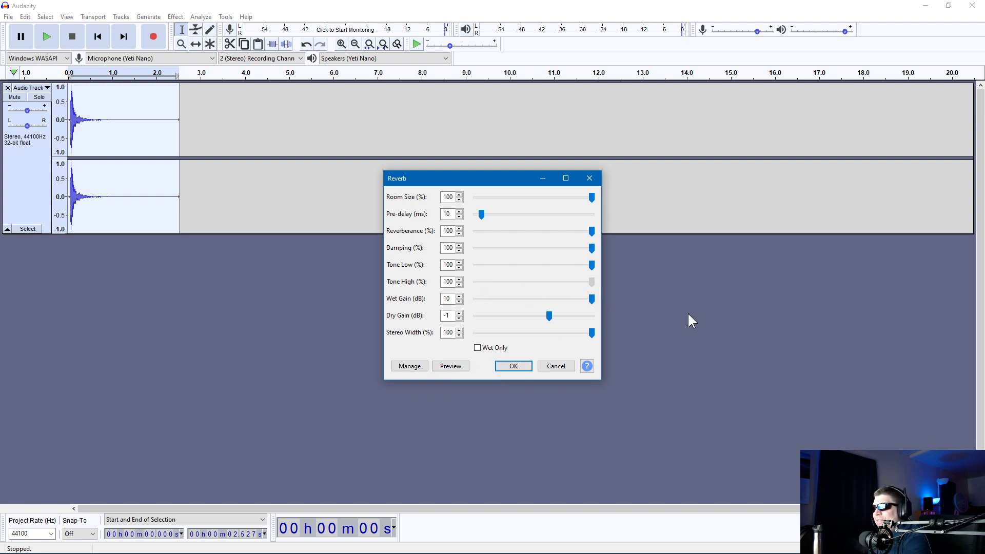
{"action": "left_click", "coordinate": [451, 367]}
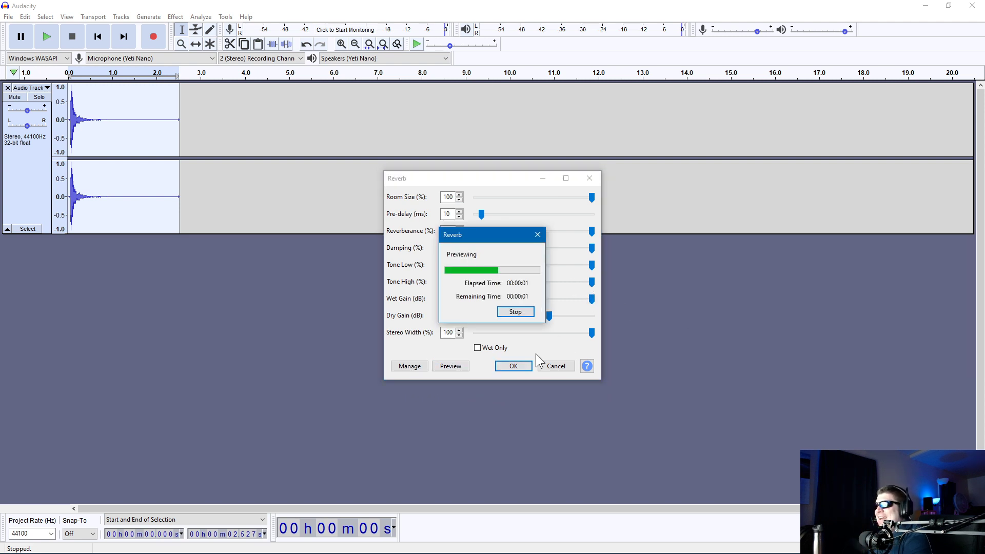
{"action": "left_click", "coordinate": [515, 312]}
{"action": "left_click_drag", "start_coordinate": [590, 285], "coordinate": [463, 294]}
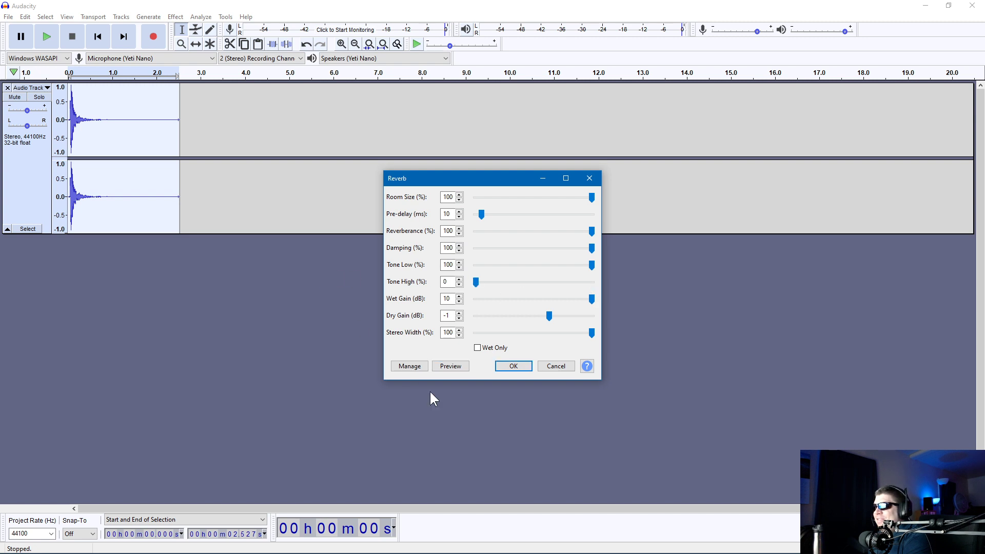
{"action": "left_click", "coordinate": [452, 365]}
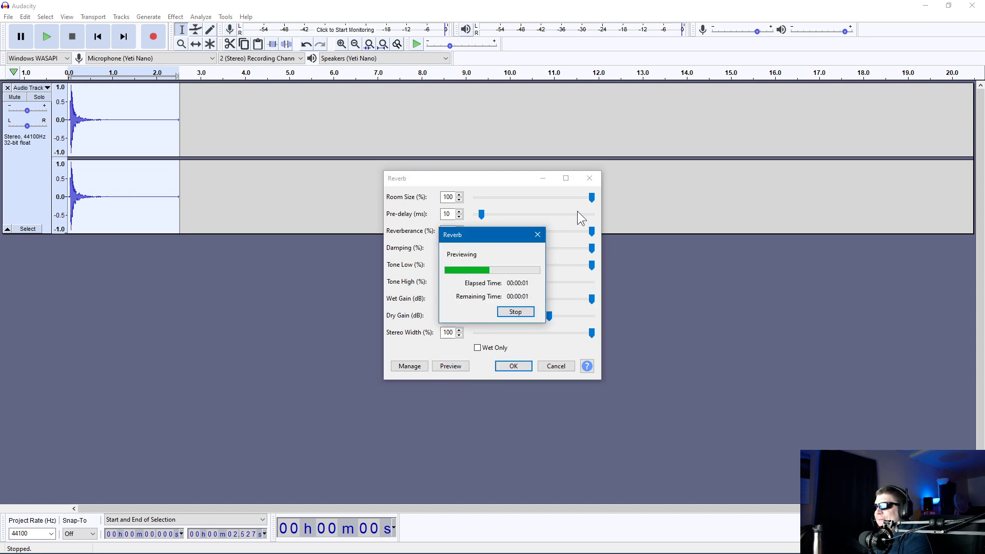
Preview the reverb with Room Size at 50% and 10%, and settle on a Room Size of 40%
{"action": "left_click_drag", "start_coordinate": [592, 198], "coordinate": [532, 210]}
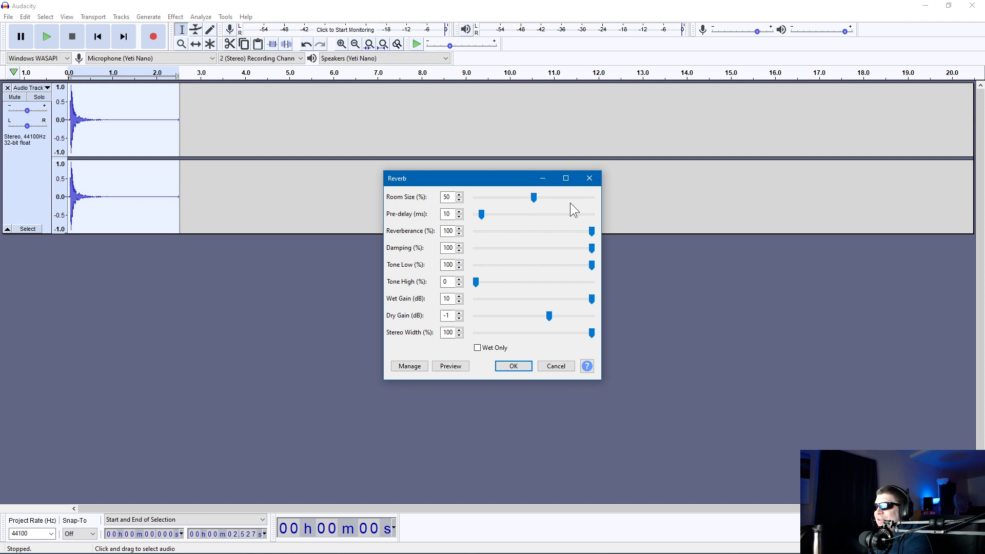
{"action": "left_click", "coordinate": [448, 370]}
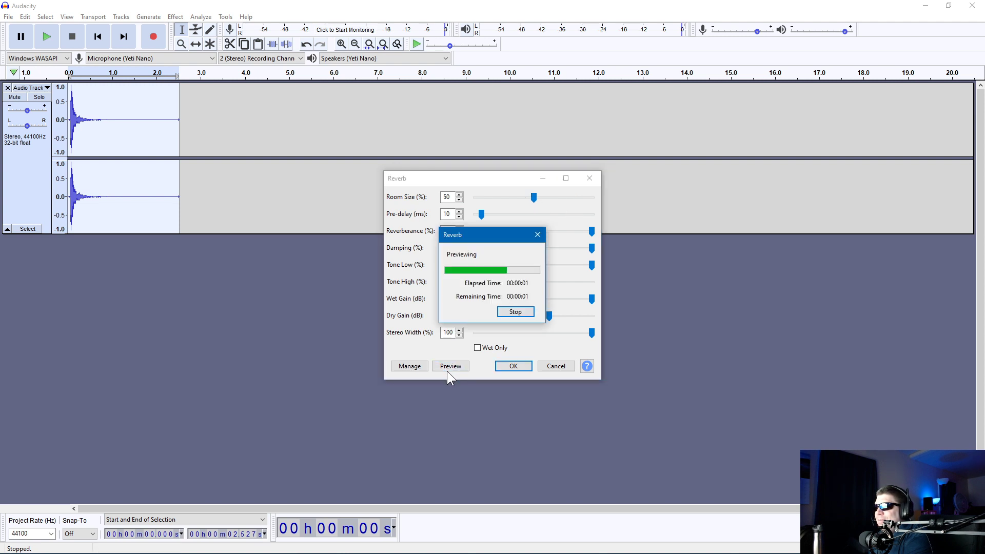
{"action": "left_click", "coordinate": [538, 198]}
{"action": "left_click_drag", "start_coordinate": [523, 200], "coordinate": [496, 197]}
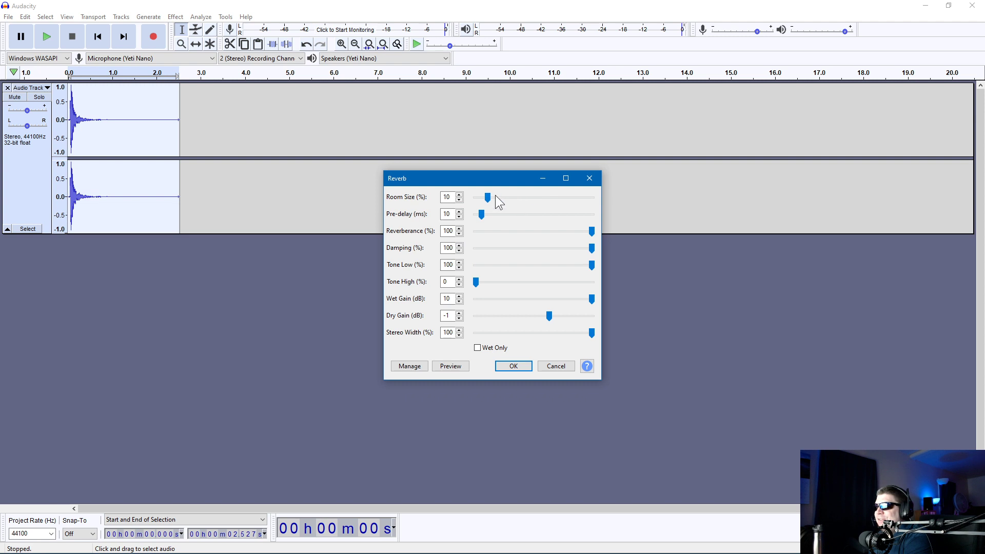
{"action": "left_click", "coordinate": [451, 365]}
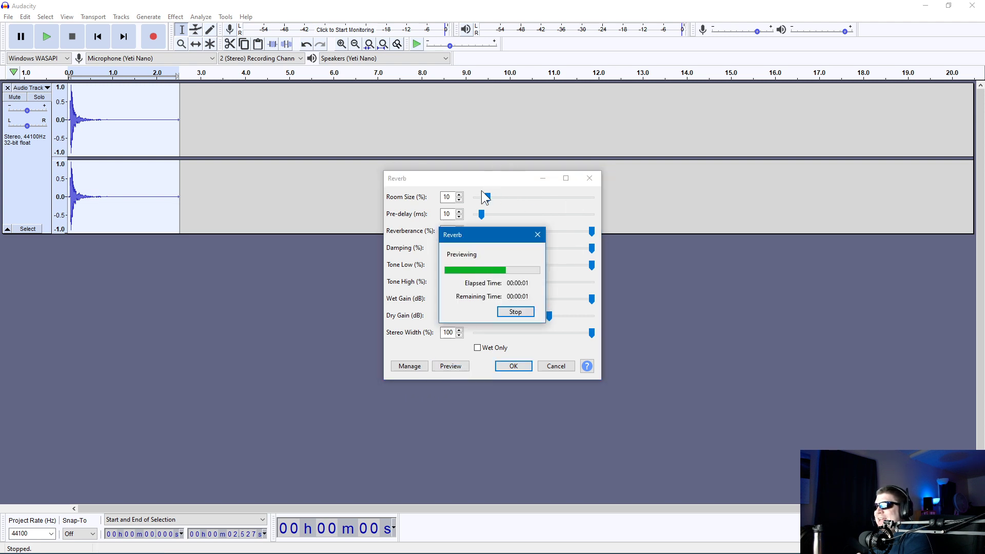
{"action": "left_click_drag", "start_coordinate": [486, 202], "coordinate": [520, 202]}
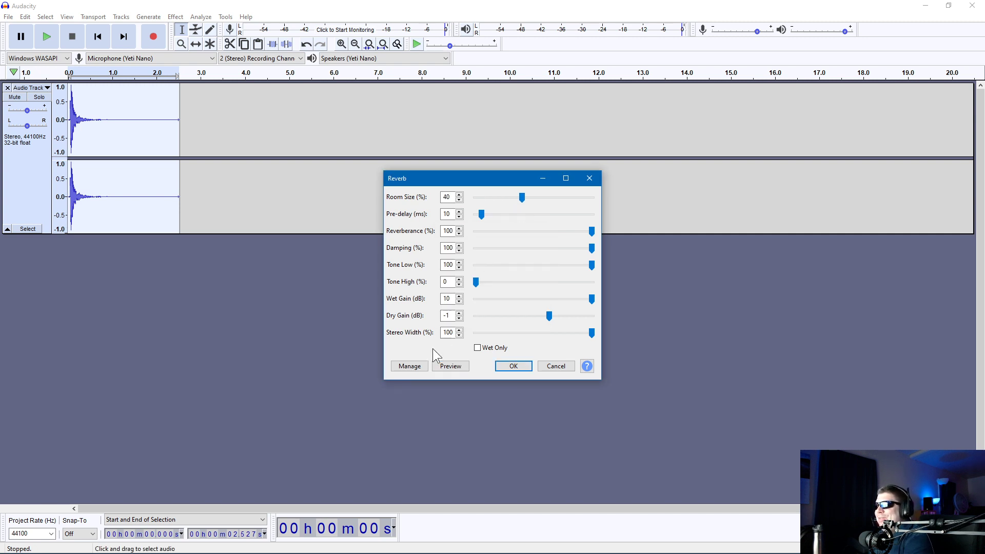
{"action": "left_click", "coordinate": [451, 366]}
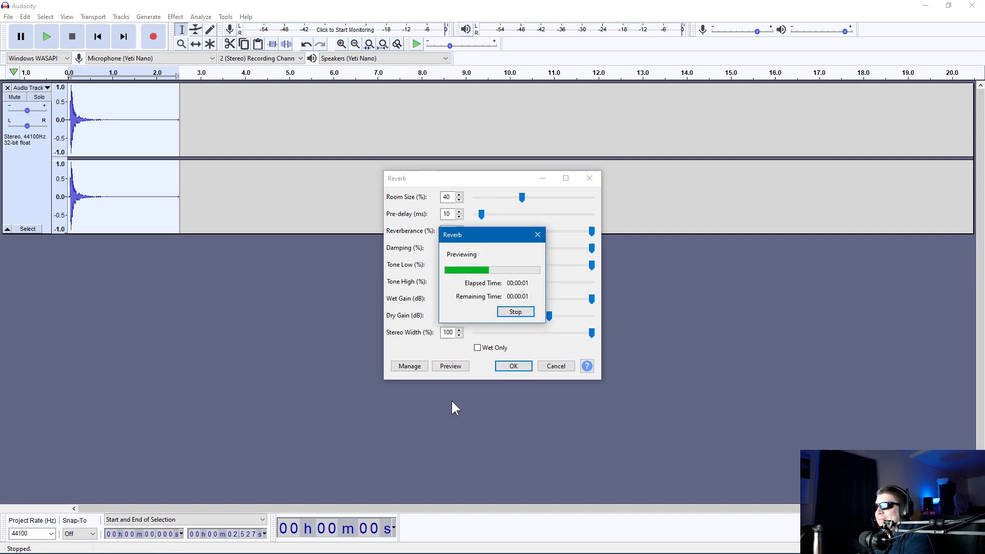
Preview the reverb with Wet Only turned on, and turn Wet Only back off
{"action": "left_click", "coordinate": [477, 348]}
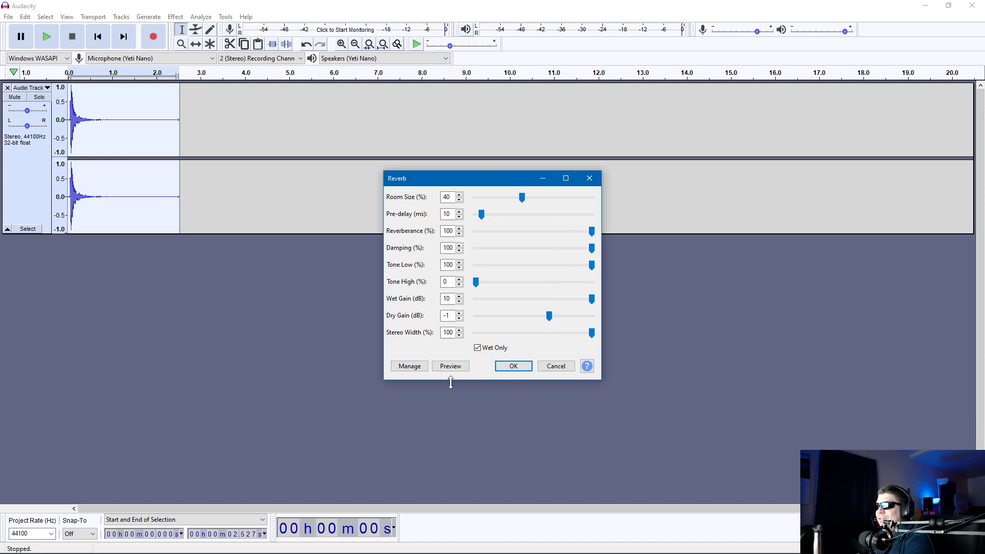
{"action": "left_click", "coordinate": [447, 370]}
{"action": "left_click", "coordinate": [450, 368]}
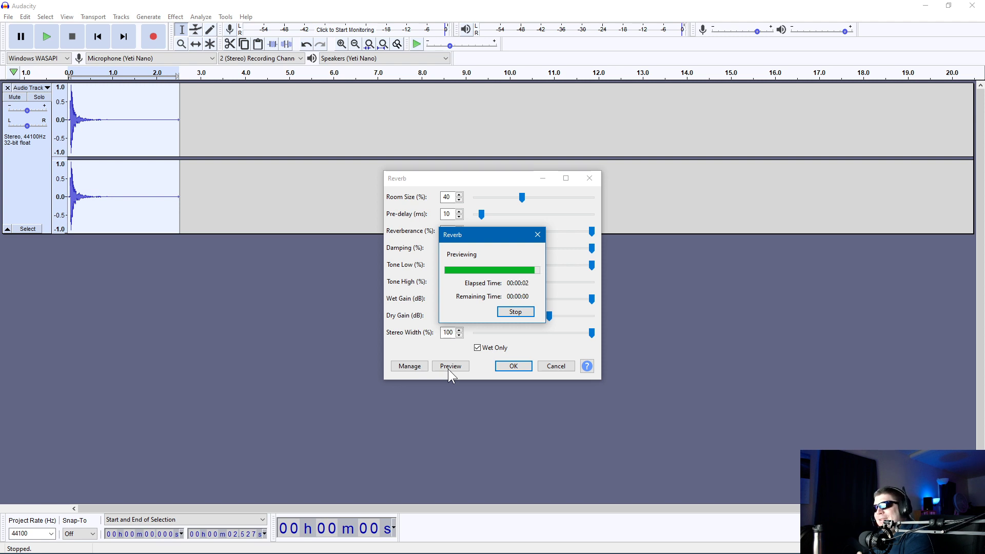
{"action": "left_click", "coordinate": [495, 350]}
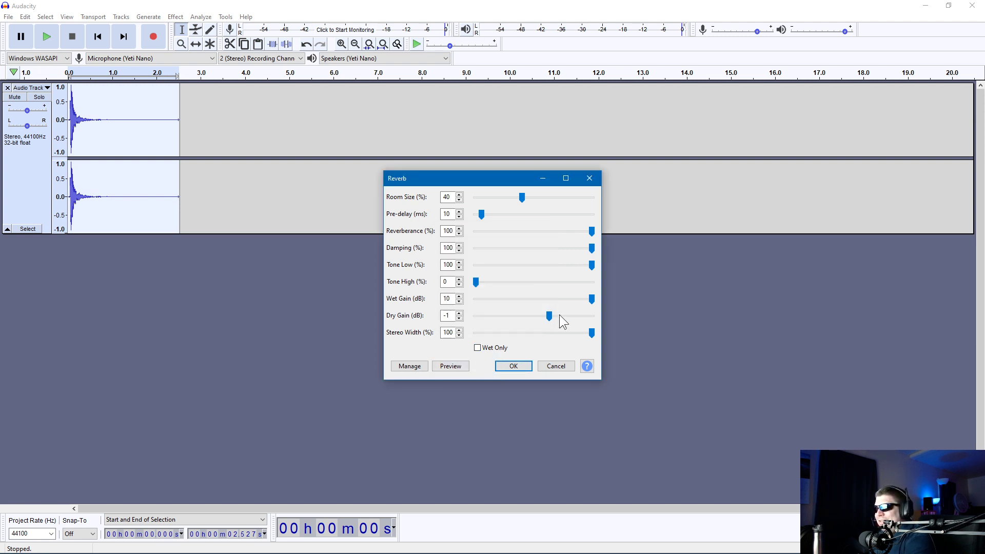
Lower the reverb's Dry Gain to -15 dB, previewing the sound during the adjustment
{"action": "left_click", "coordinate": [451, 367]}
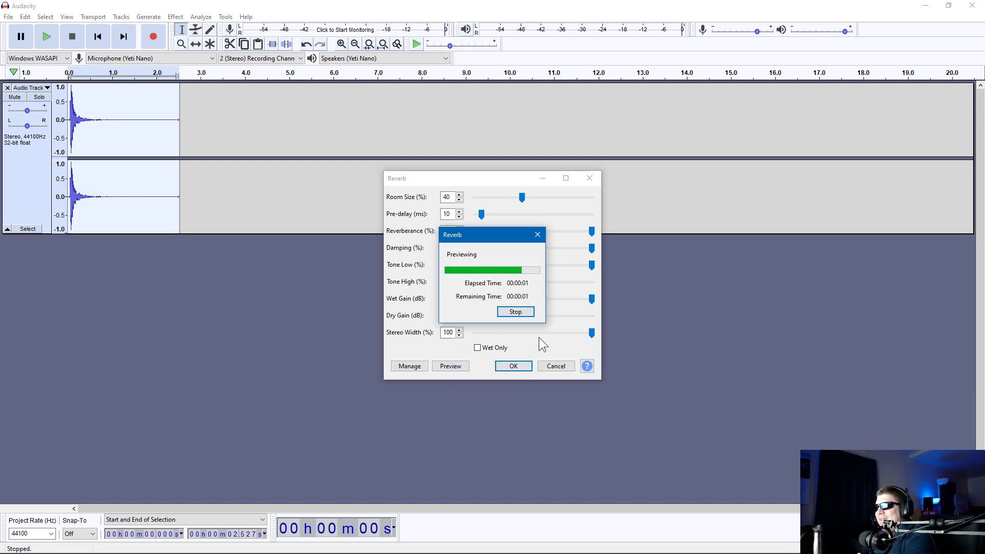
{"action": "left_click_drag", "start_coordinate": [515, 321], "coordinate": [505, 321]}
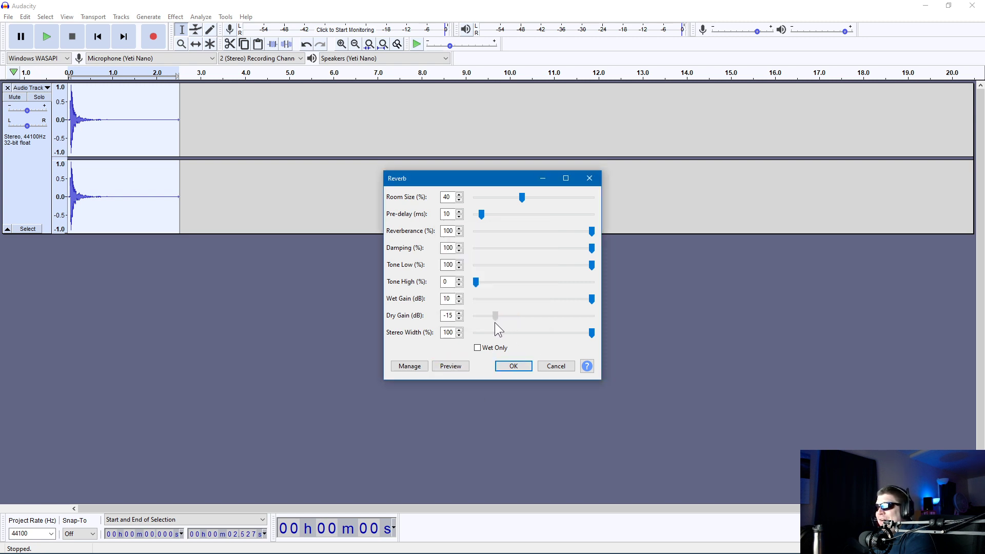
{"action": "left_click", "coordinate": [446, 370]}
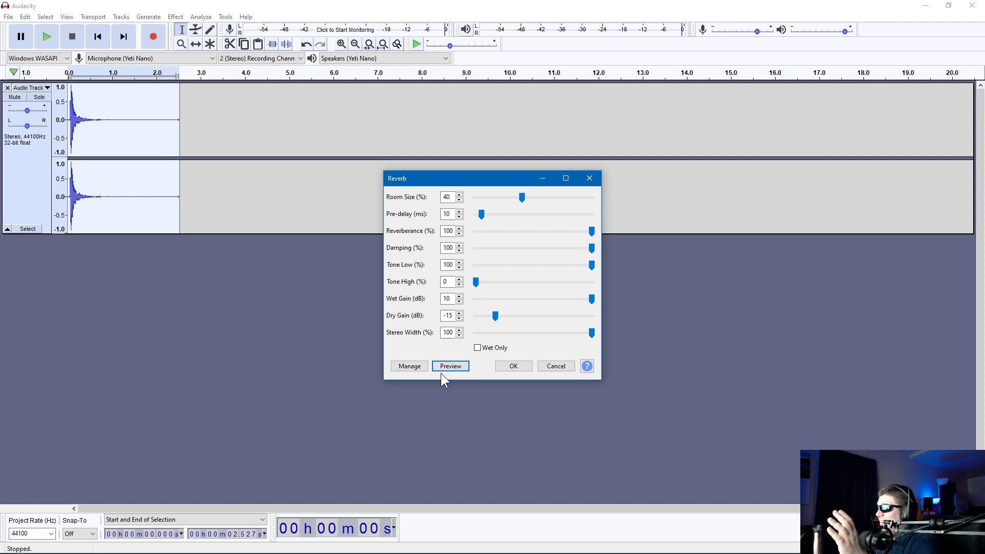
Preview the reverb with Damping at 0%, and restore Damping to 100%
{"action": "left_click_drag", "start_coordinate": [591, 248], "coordinate": [370, 276]}
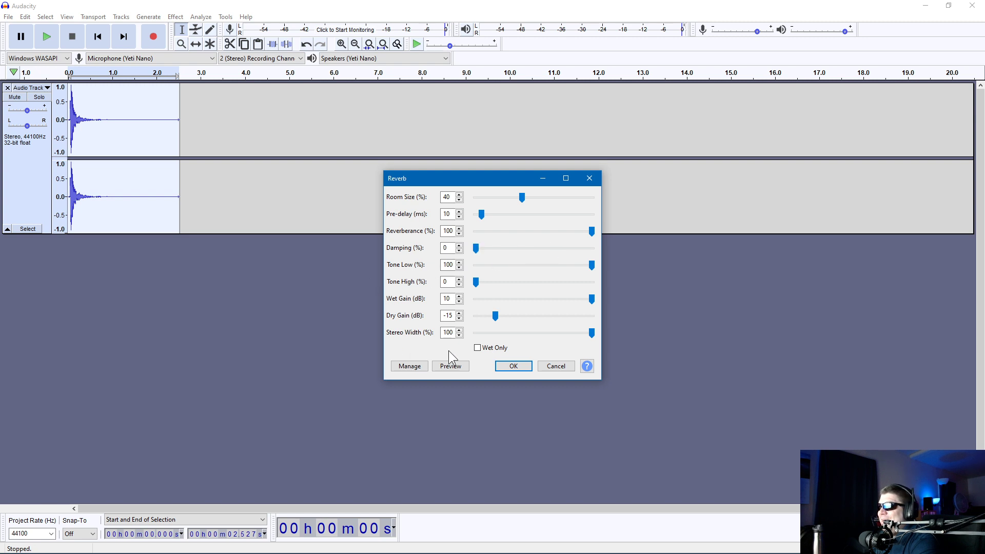
{"action": "left_click", "coordinate": [450, 366]}
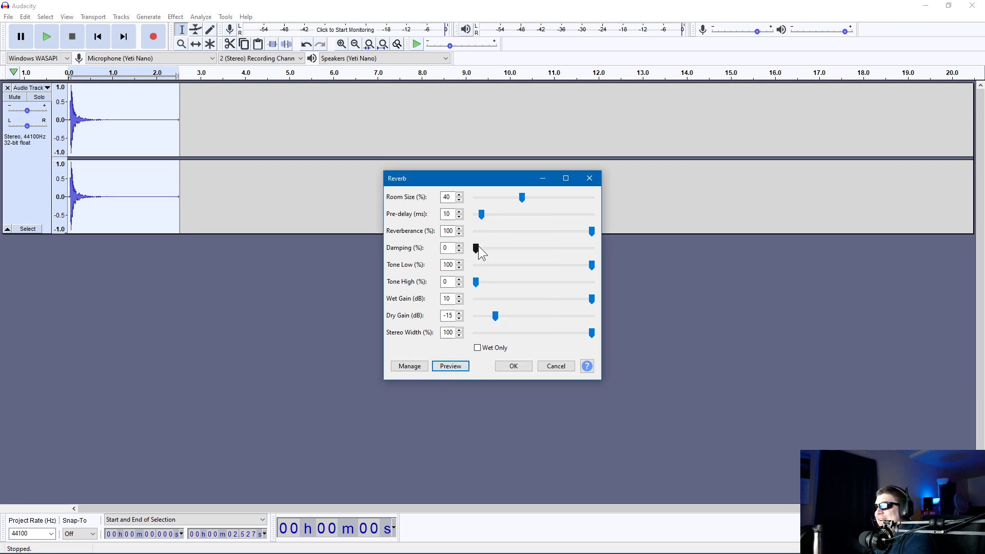
{"action": "left_click_drag", "start_coordinate": [476, 248], "coordinate": [624, 264]}
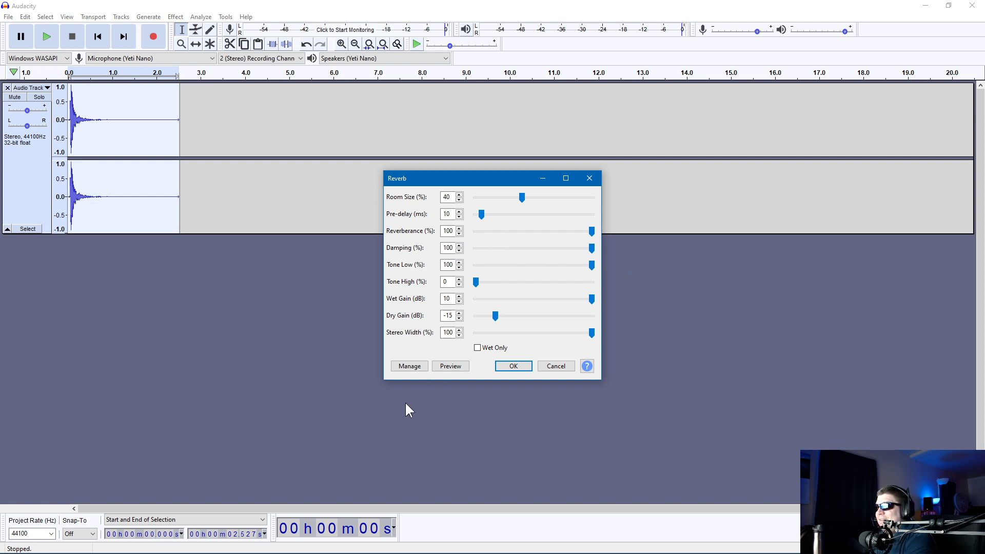
Compare the reverb with Damping at 100% and 0%, and preview it with Room Size at 25% and 20%
{"action": "left_click", "coordinate": [448, 367]}
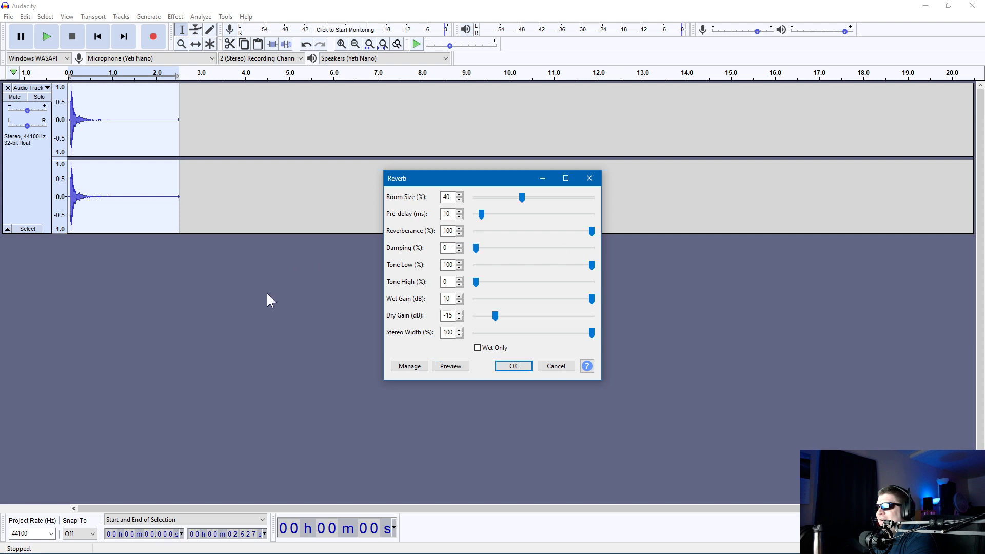
{"action": "left_click", "coordinate": [459, 367]}
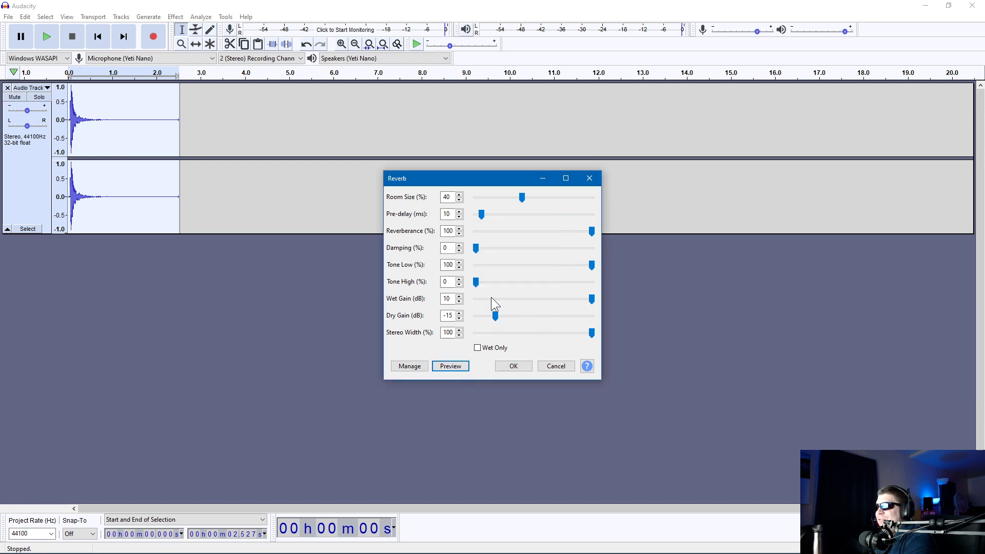
{"action": "left_click_drag", "start_coordinate": [523, 194], "coordinate": [513, 203]}
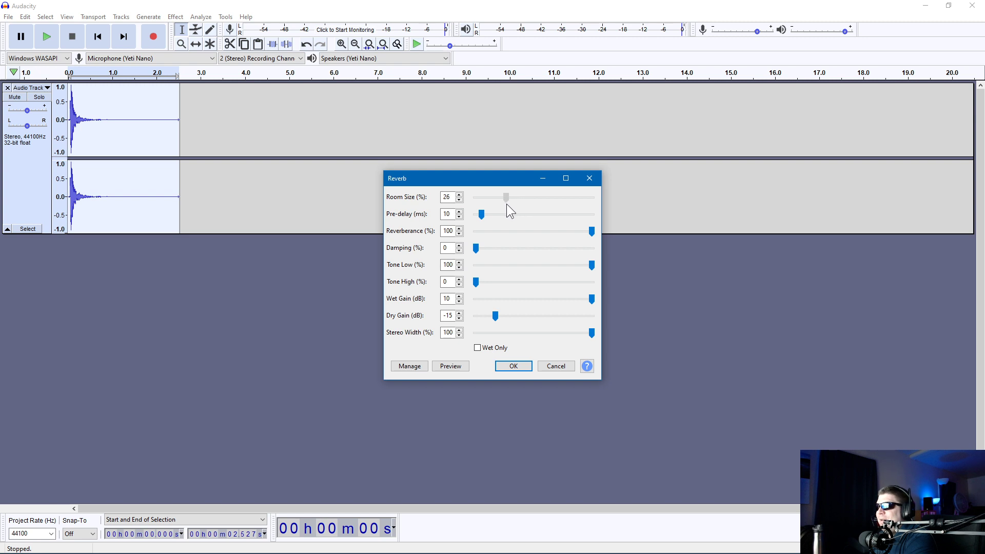
{"action": "left_click", "coordinate": [447, 368]}
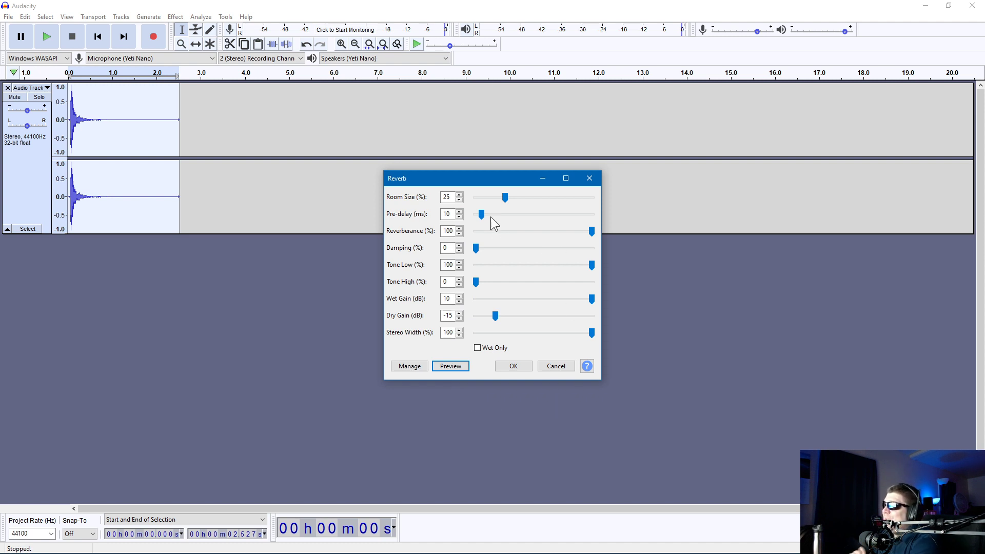
{"action": "left_click_drag", "start_coordinate": [504, 199], "coordinate": [497, 201]}
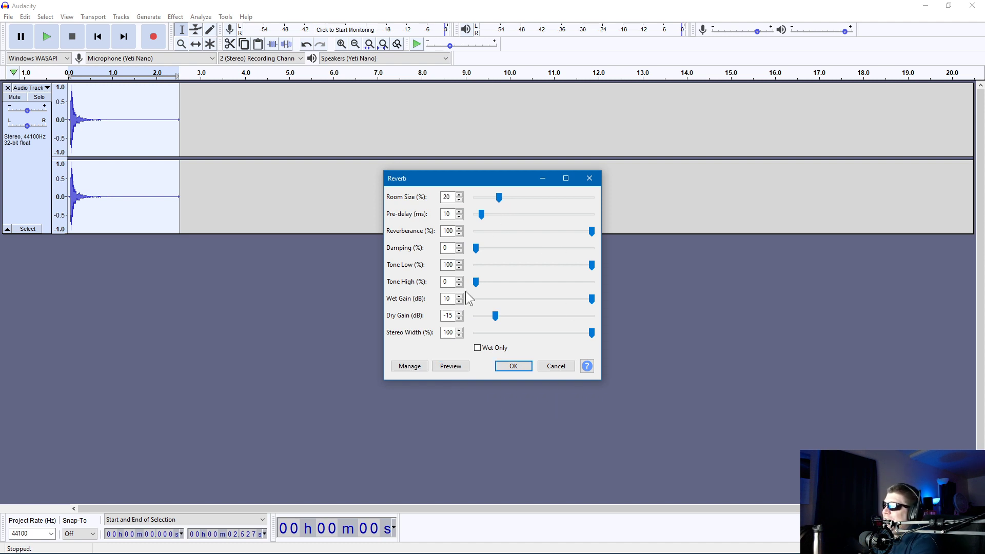
{"action": "left_click", "coordinate": [446, 370]}
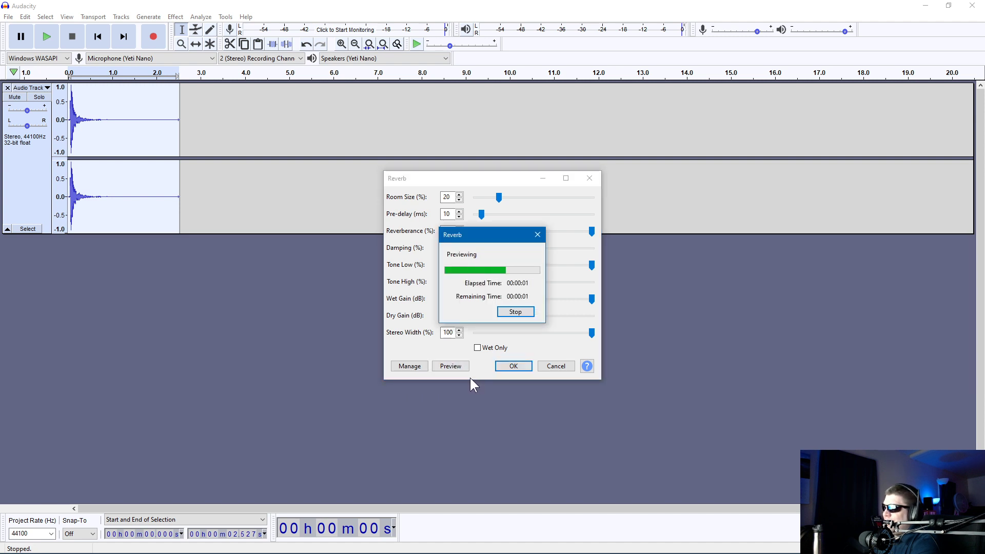
Preview the reverb with Room Size at 30% and 50%, and settle on a Room Size of 100%
{"action": "left_click_drag", "start_coordinate": [498, 201], "coordinate": [511, 195]}
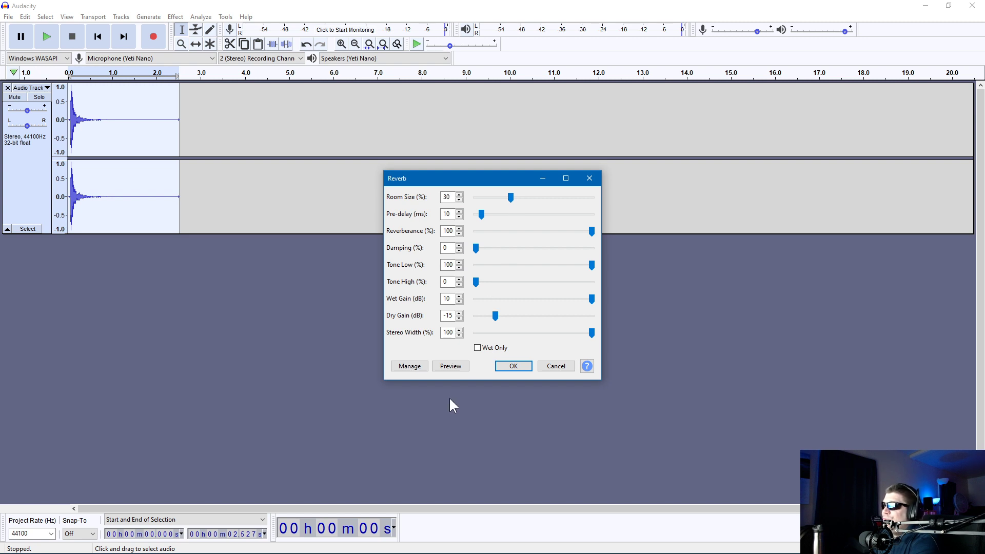
{"action": "left_click", "coordinate": [455, 370]}
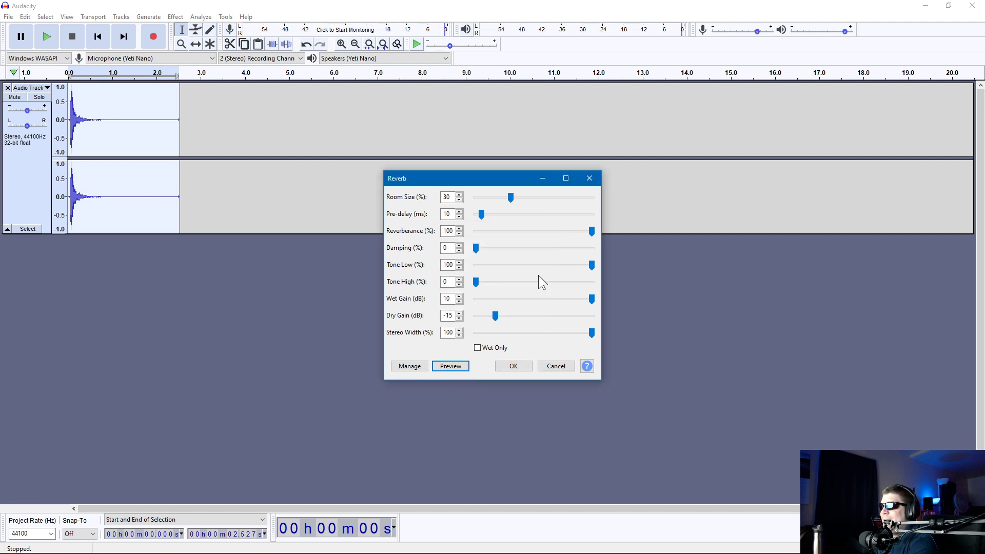
{"action": "left_click_drag", "start_coordinate": [511, 197], "coordinate": [539, 201]}
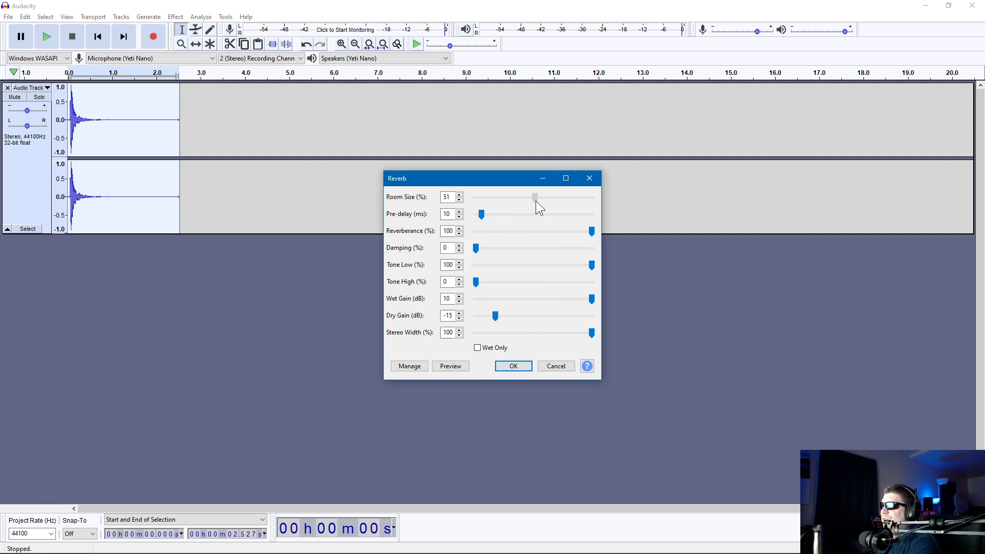
{"action": "left_click", "coordinate": [452, 366]}
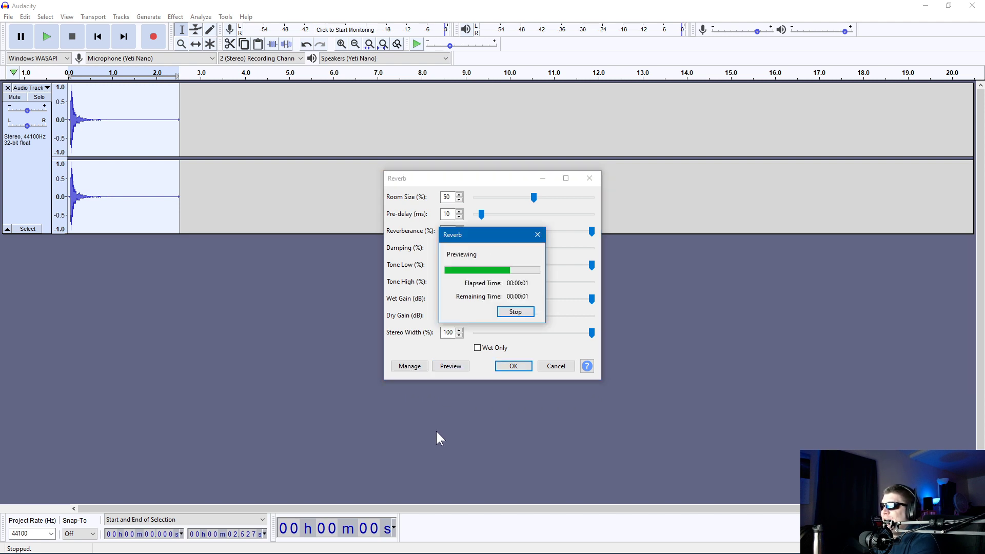
{"action": "left_click_drag", "start_coordinate": [534, 197], "coordinate": [595, 198]}
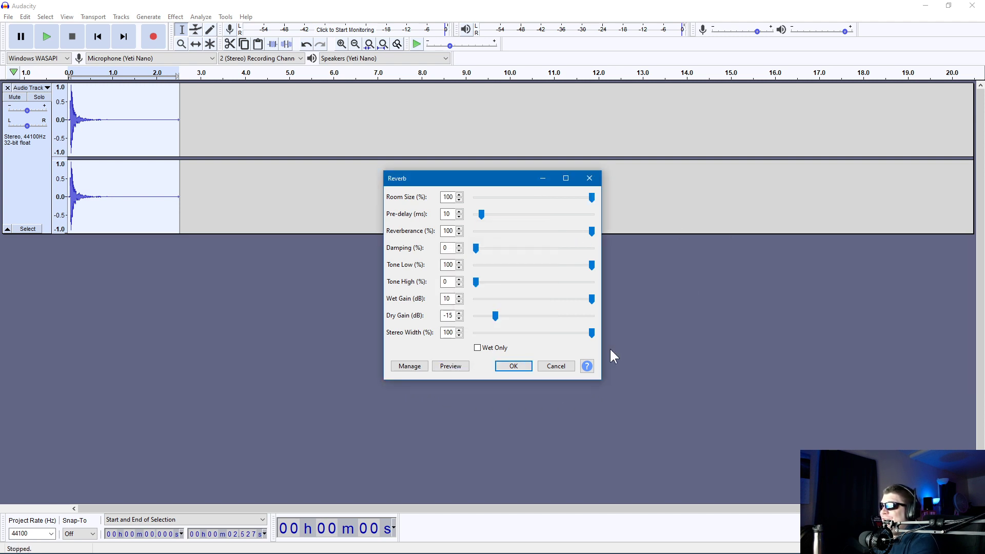
{"action": "left_click", "coordinate": [465, 367]}
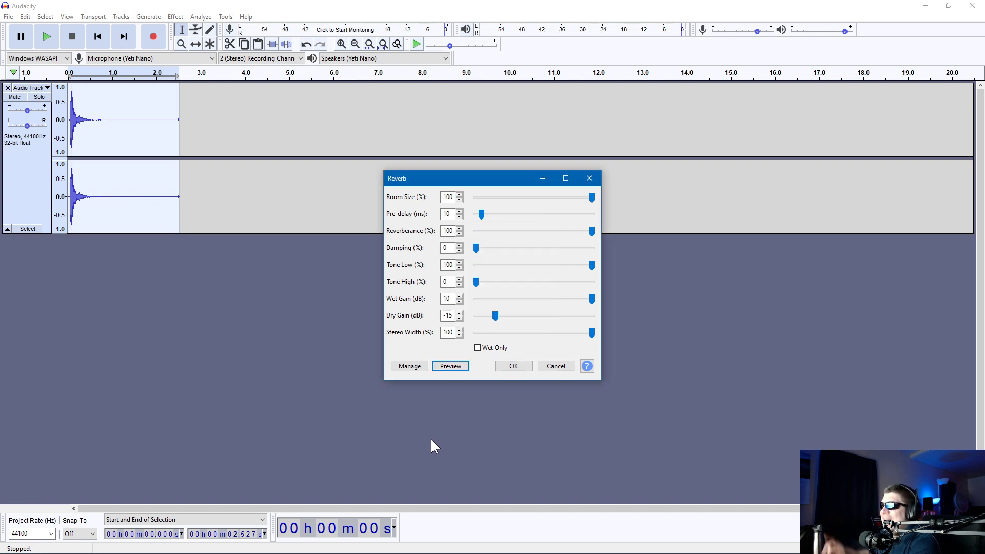
Set Damping to 100%, and preview the reverb with Dry Gain at -9 dB and -20 dB
{"action": "left_click_drag", "start_coordinate": [476, 248], "coordinate": [594, 249]}
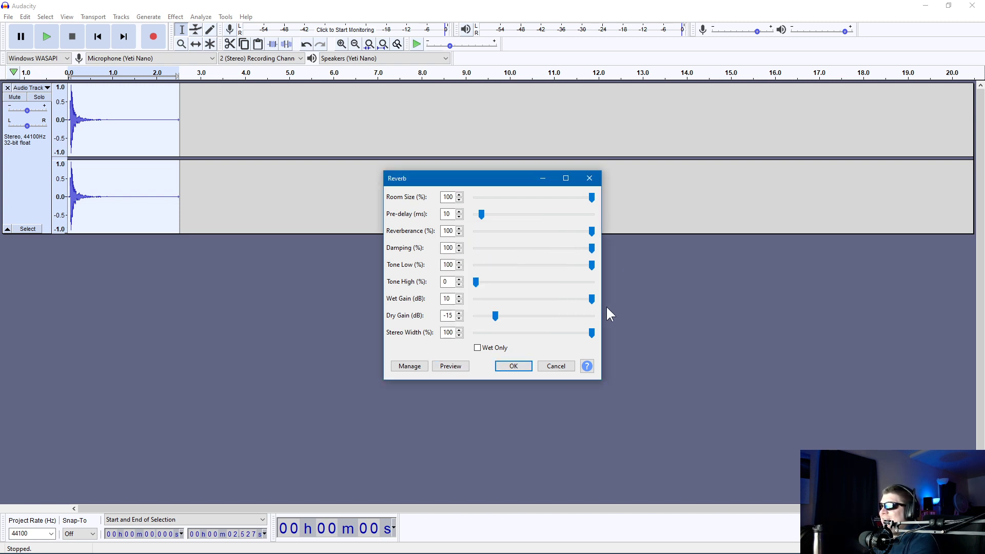
{"action": "left_click", "coordinate": [454, 366]}
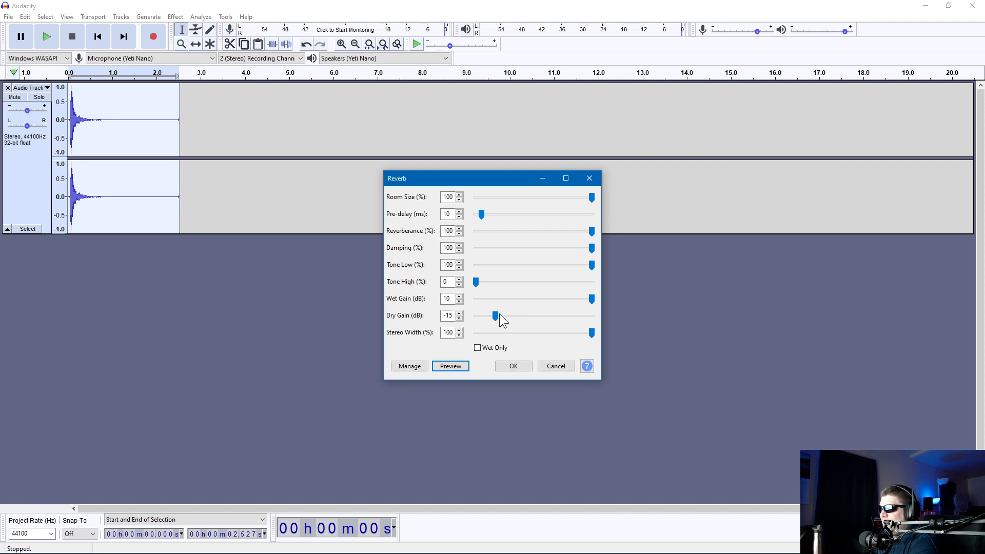
{"action": "left_click_drag", "start_coordinate": [499, 315], "coordinate": [519, 321]}
{"action": "left_click", "coordinate": [452, 366]}
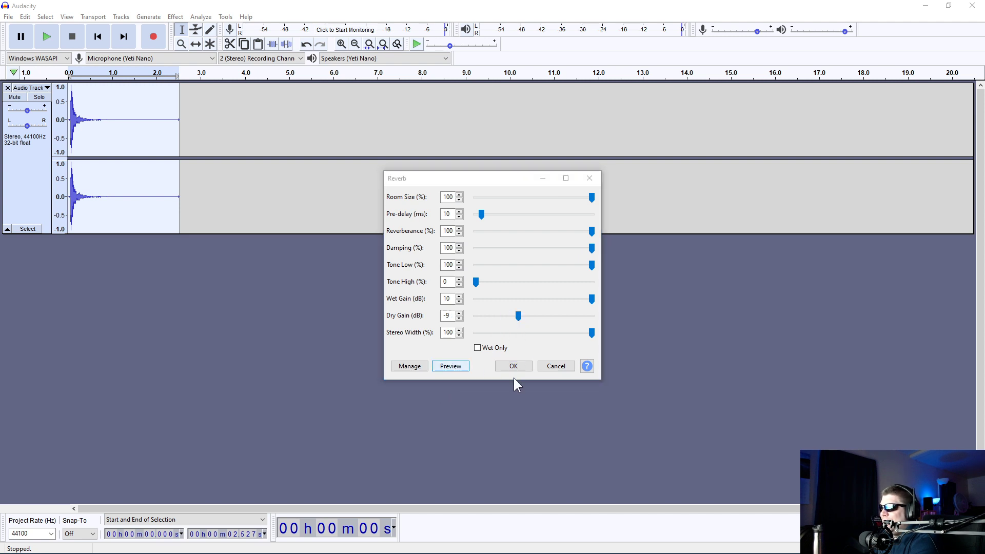
{"action": "left_click", "coordinate": [521, 311]}
{"action": "left_click_drag", "start_coordinate": [519, 316], "coordinate": [433, 339]}
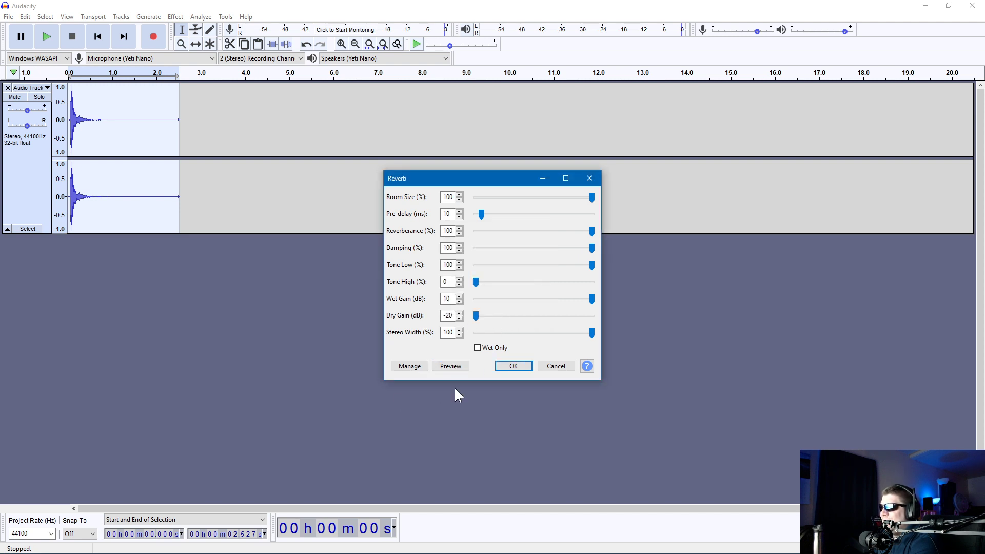
{"action": "left_click", "coordinate": [451, 367]}
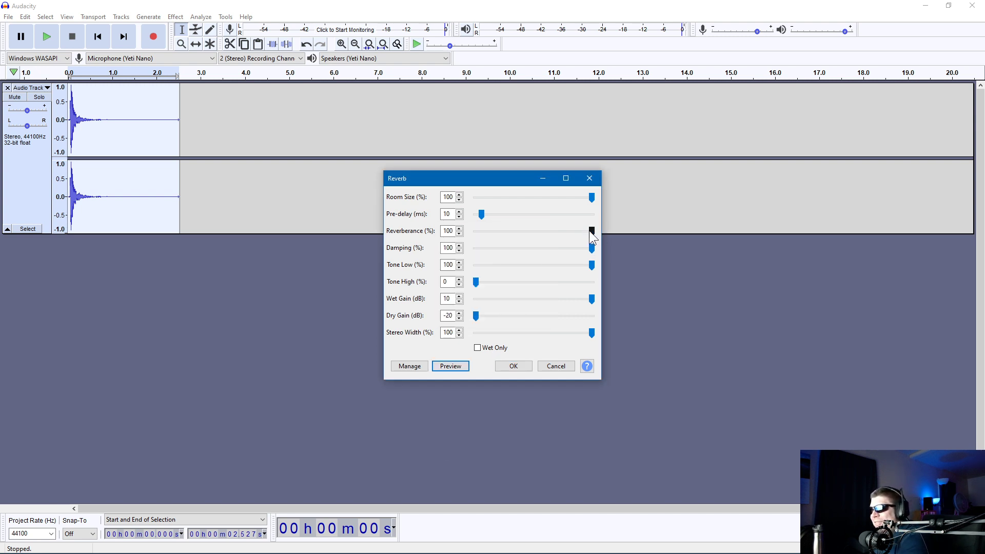
Preview the reverb with Reverberance at its minimum, and restore Reverberance to 100%
{"action": "left_click_drag", "start_coordinate": [591, 231], "coordinate": [360, 304]}
{"action": "left_click", "coordinate": [450, 366]}
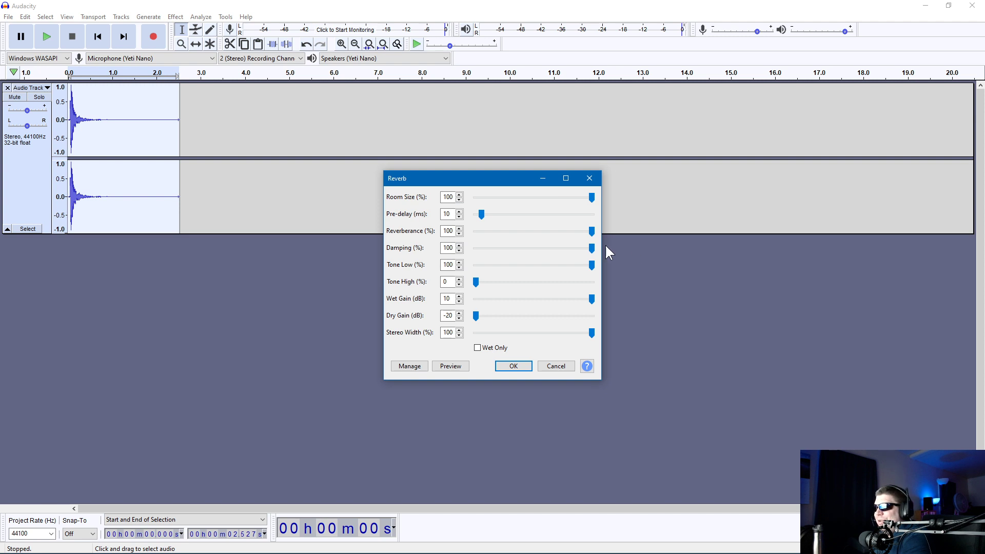
Compare previews of the reverb with Damping at 0% and 100%, and settle on Damping at 0%
{"action": "left_click_drag", "start_coordinate": [592, 248], "coordinate": [475, 248]}
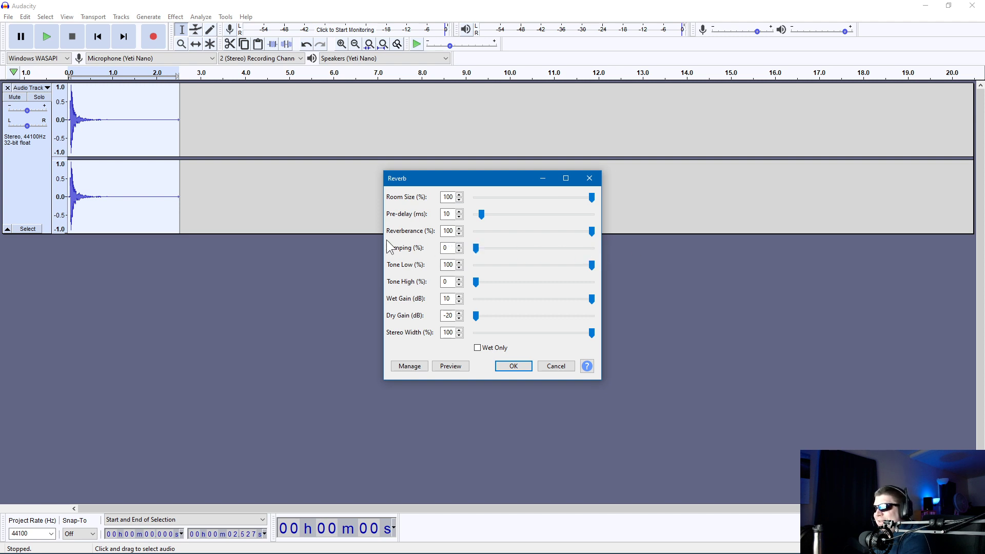
{"action": "left_click", "coordinate": [448, 366]}
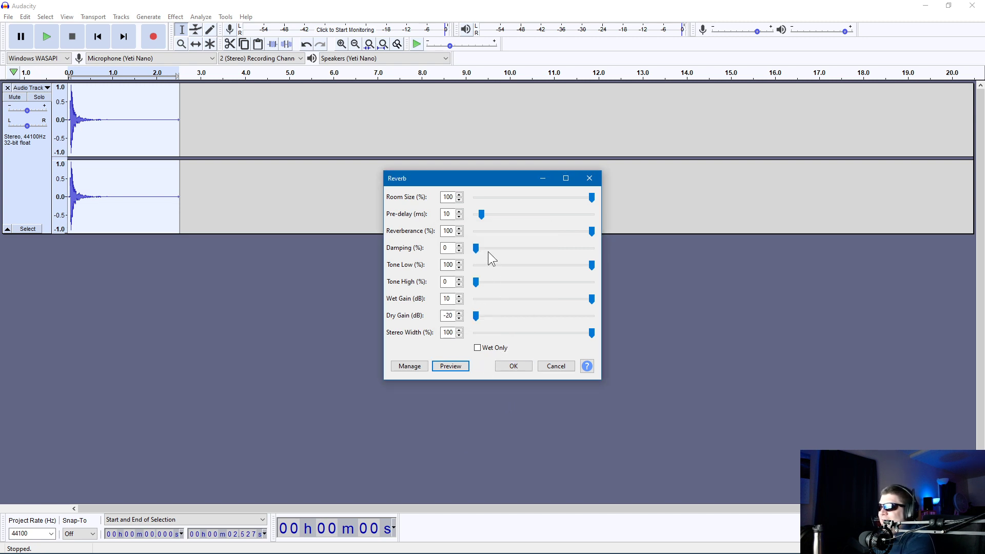
{"action": "left_click_drag", "start_coordinate": [481, 249], "coordinate": [718, 295]}
{"action": "left_click", "coordinate": [452, 366]}
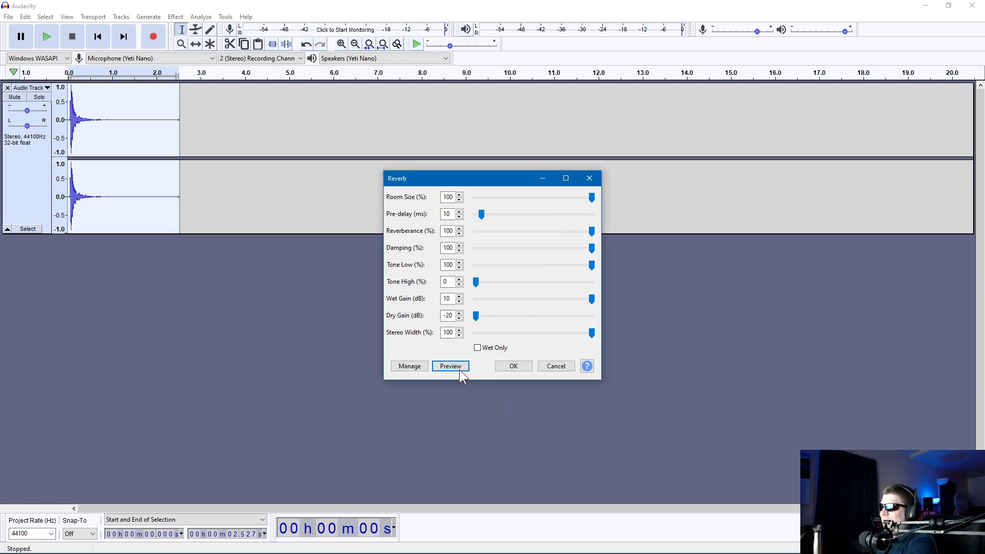
{"action": "left_click", "coordinate": [515, 311]}
{"action": "left_click_drag", "start_coordinate": [592, 250], "coordinate": [319, 270]}
{"action": "left_click", "coordinate": [438, 366]}
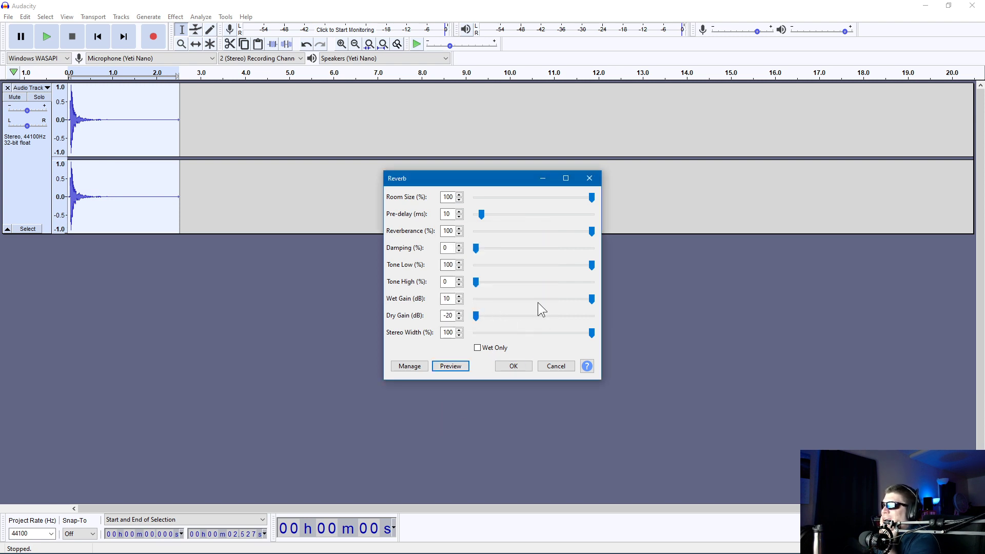
Preview the reverb at several Dry Gain levels including 0 dB and -10 dB, and apply it with Dry Gain at about -15 dB
{"action": "left_click_drag", "start_coordinate": [476, 317], "coordinate": [498, 319]}
{"action": "left_click", "coordinate": [451, 365]}
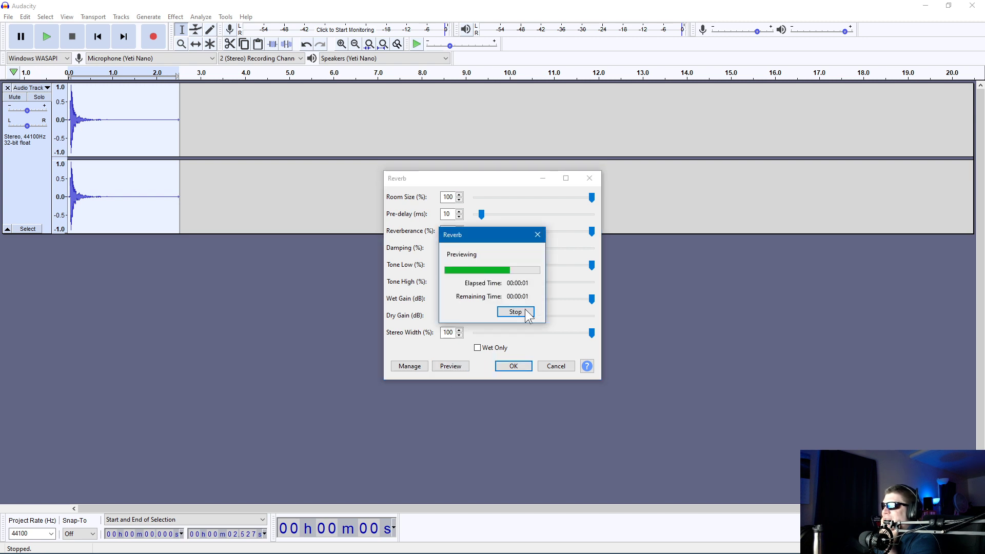
{"action": "left_click", "coordinate": [526, 314]}
{"action": "left_click_drag", "start_coordinate": [499, 316], "coordinate": [550, 322]}
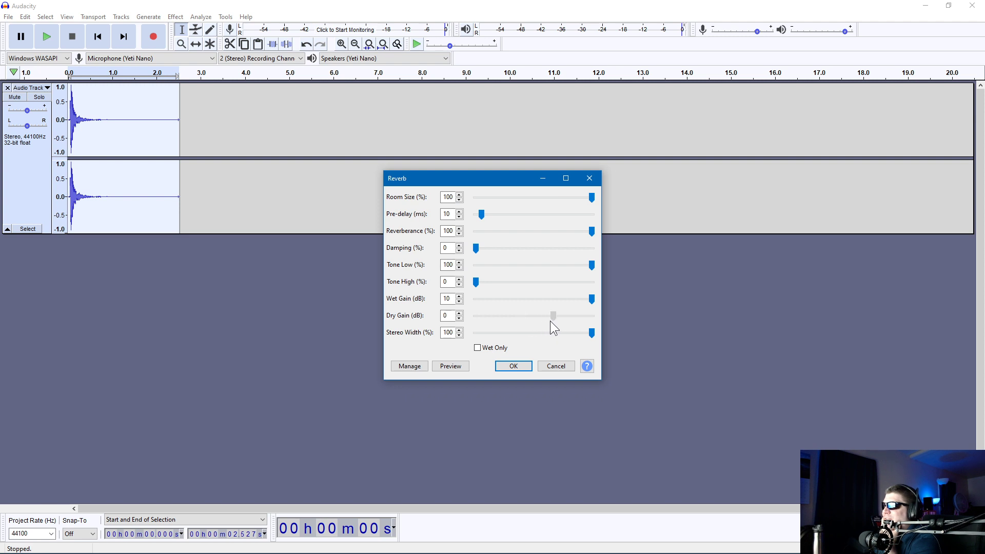
{"action": "left_click", "coordinate": [450, 366]}
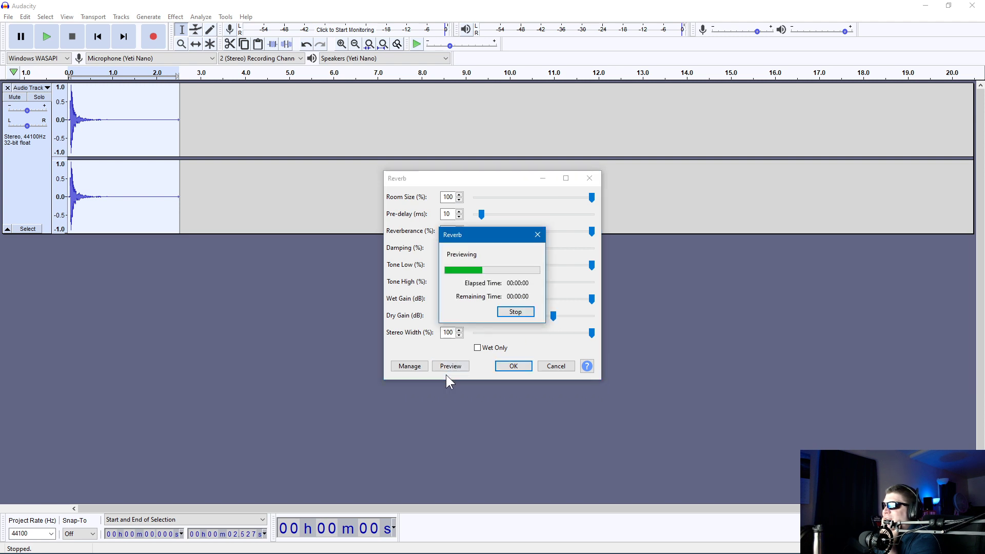
{"action": "left_click_drag", "start_coordinate": [555, 322], "coordinate": [513, 319]}
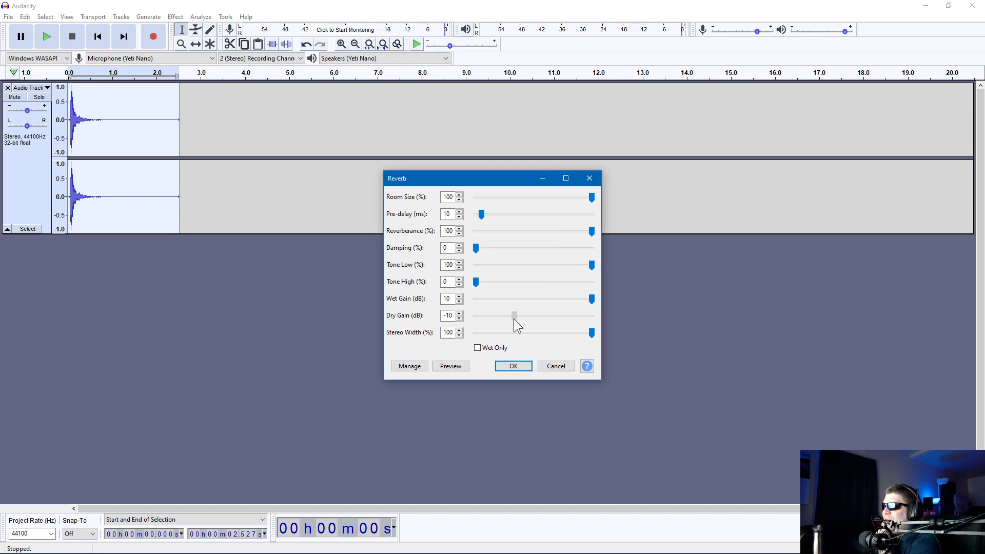
{"action": "left_click", "coordinate": [445, 367]}
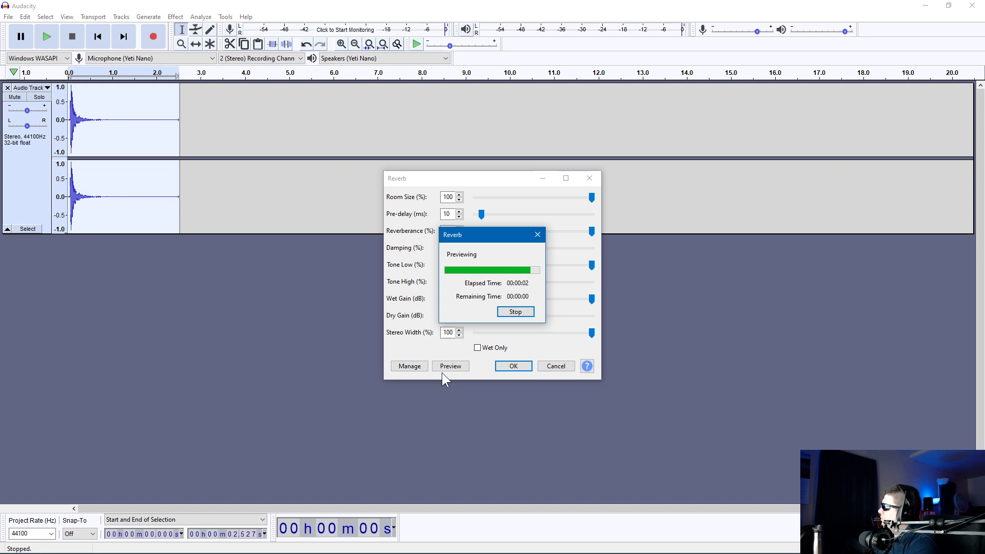
{"action": "left_click_drag", "start_coordinate": [515, 316], "coordinate": [494, 318]}
{"action": "left_click", "coordinate": [451, 367]}
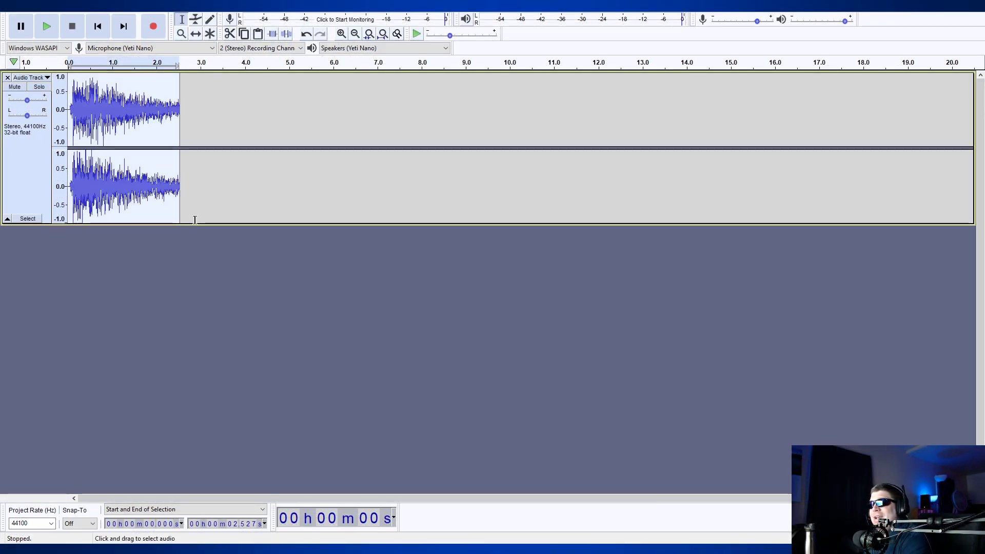
Fade out the clip's tail from about 1.6 s to its end, playing the clip before and after the fade
{"action": "left_click", "coordinate": [47, 29]}
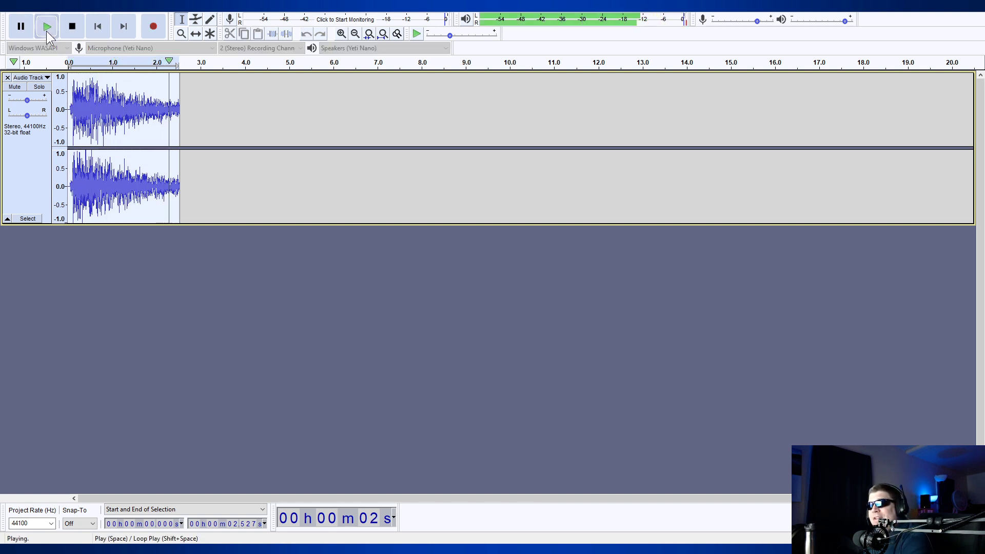
{"action": "left_click_drag", "start_coordinate": [139, 102], "coordinate": [265, 121]}
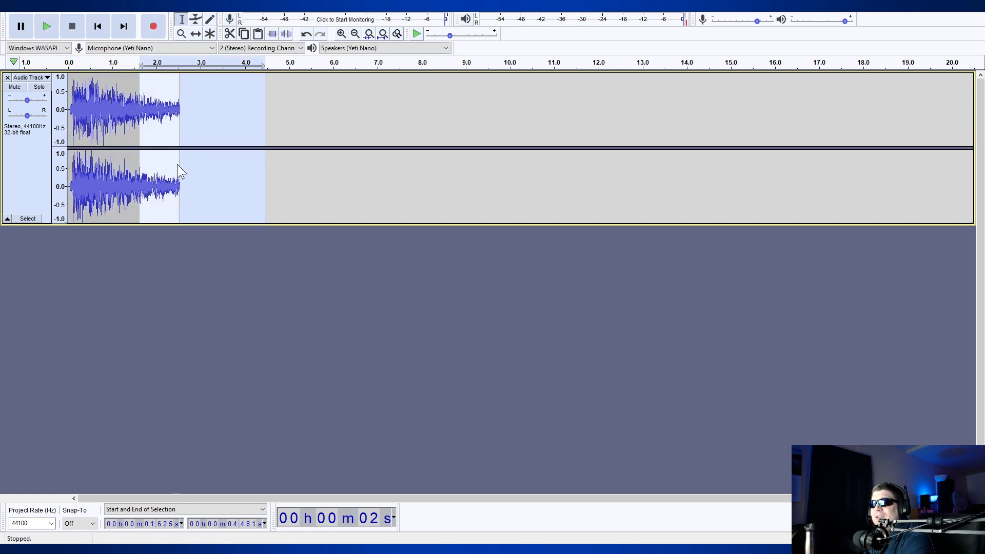
{"action": "left_click", "coordinate": [217, 161]}
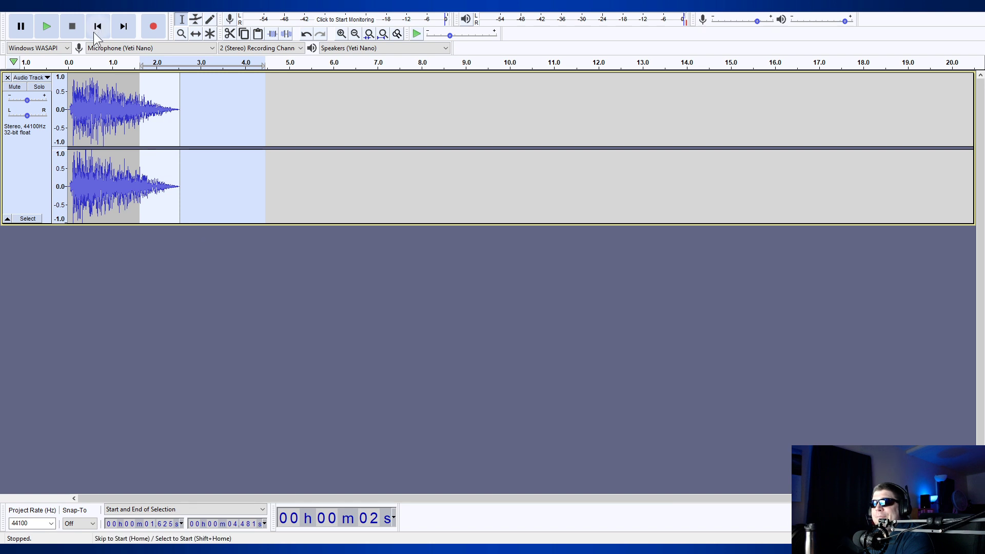
{"action": "left_click", "coordinate": [98, 28]}
{"action": "left_click", "coordinate": [51, 28]}
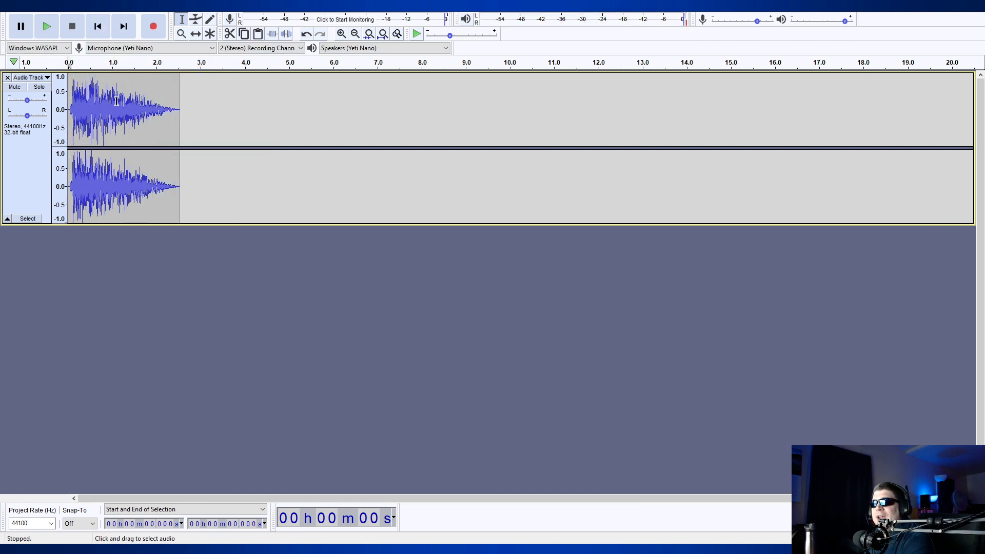
Delete the audio after about 1.46 s, and fade out the shortened clip from about 0.7 s to its end
{"action": "left_click_drag", "start_coordinate": [133, 95], "coordinate": [451, 141]}
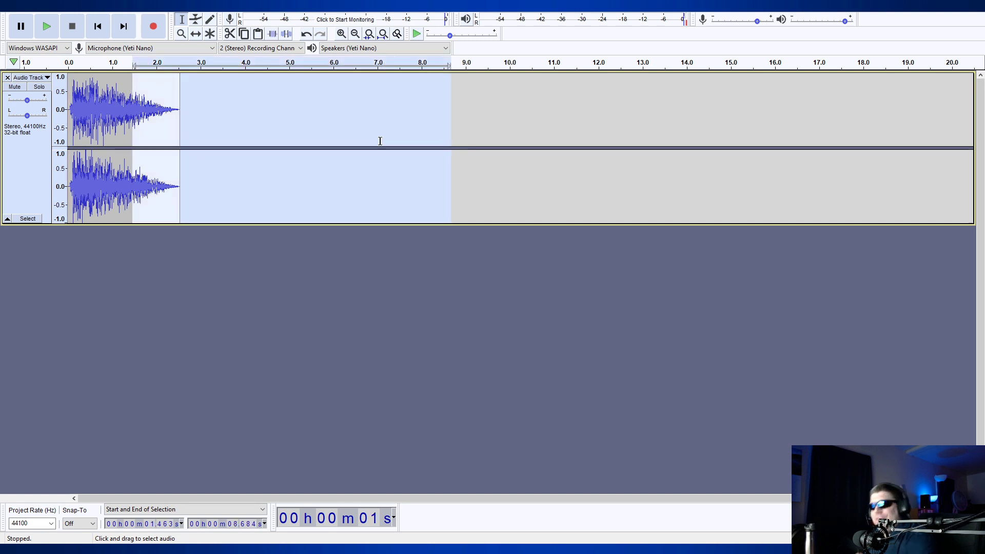
{"action": "key", "text": "Delete"}
{"action": "left_click_drag", "start_coordinate": [101, 97], "coordinate": [167, 119]}
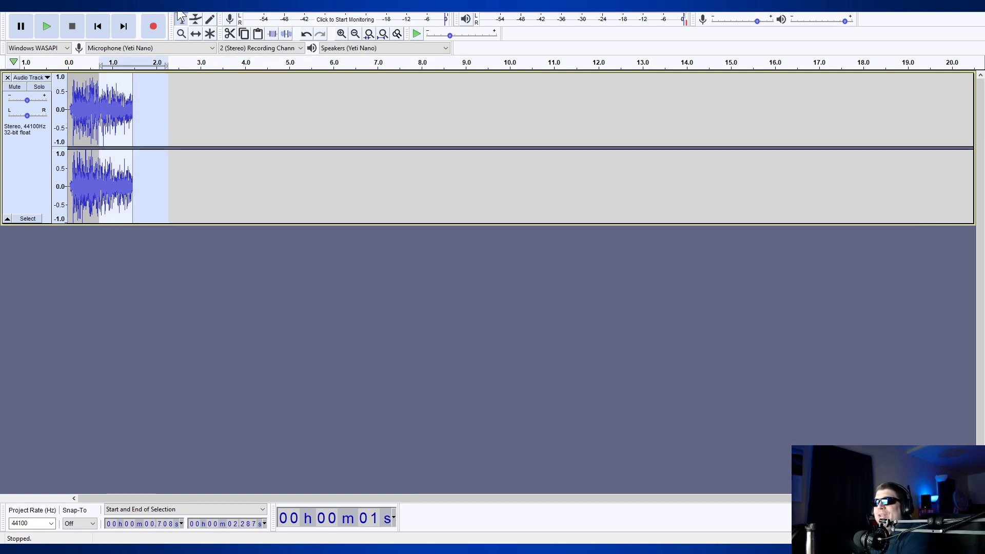
{"action": "key", "text": "ctrl+r"}
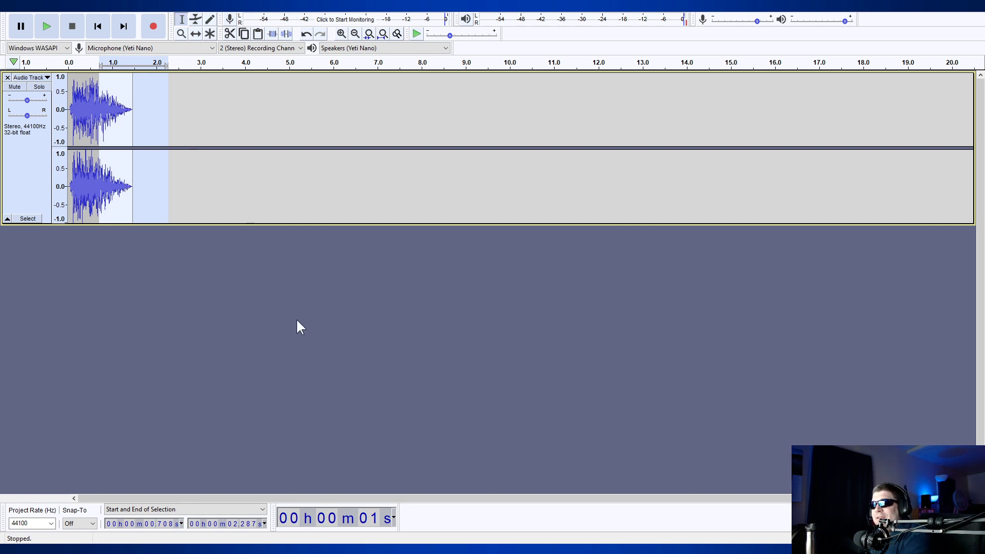
Play the shortened clip from its start, and undo its fade-out and the deletion of its tail
{"action": "left_click", "coordinate": [82, 108]}
{"action": "left_click", "coordinate": [97, 26]}
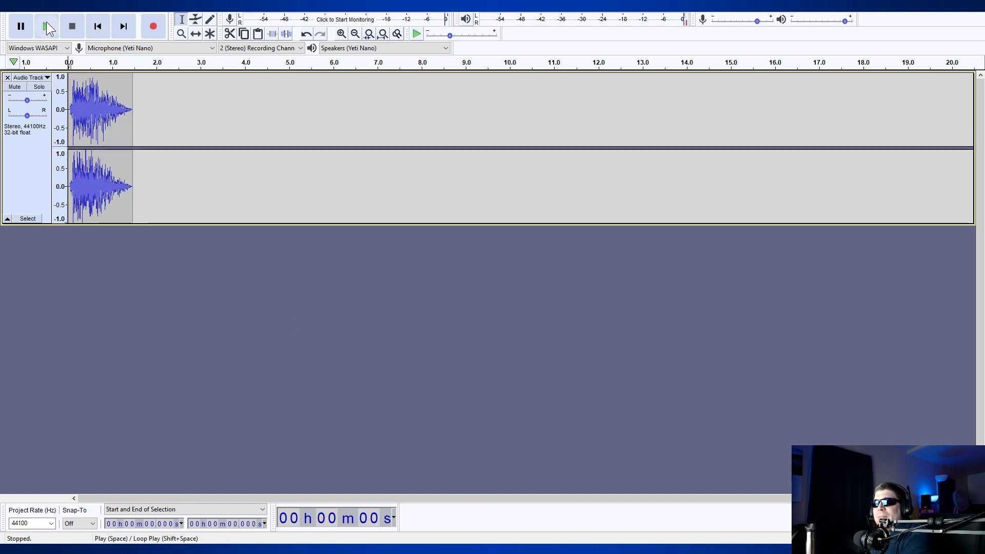
{"action": "left_click", "coordinate": [47, 25]}
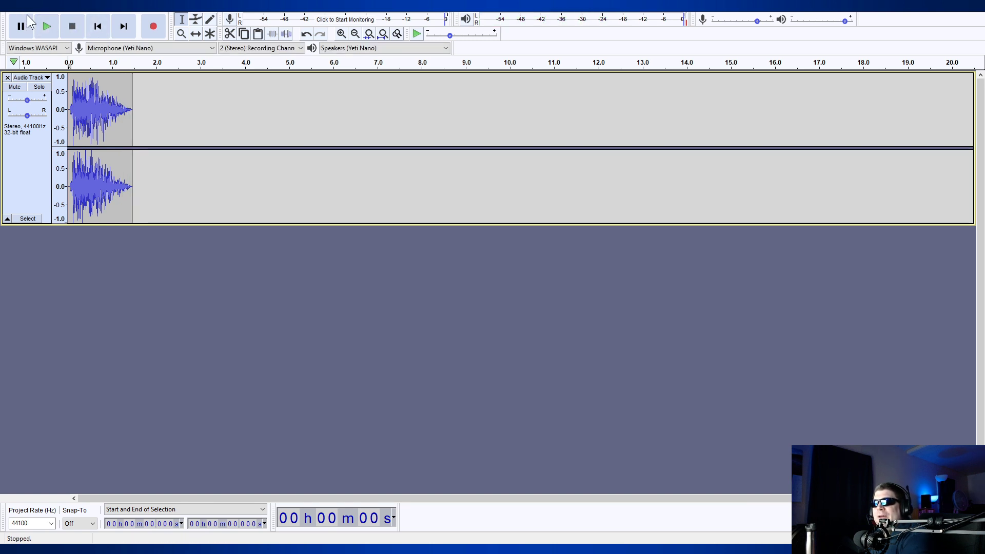
{"action": "key", "text": "ctrl+z"}
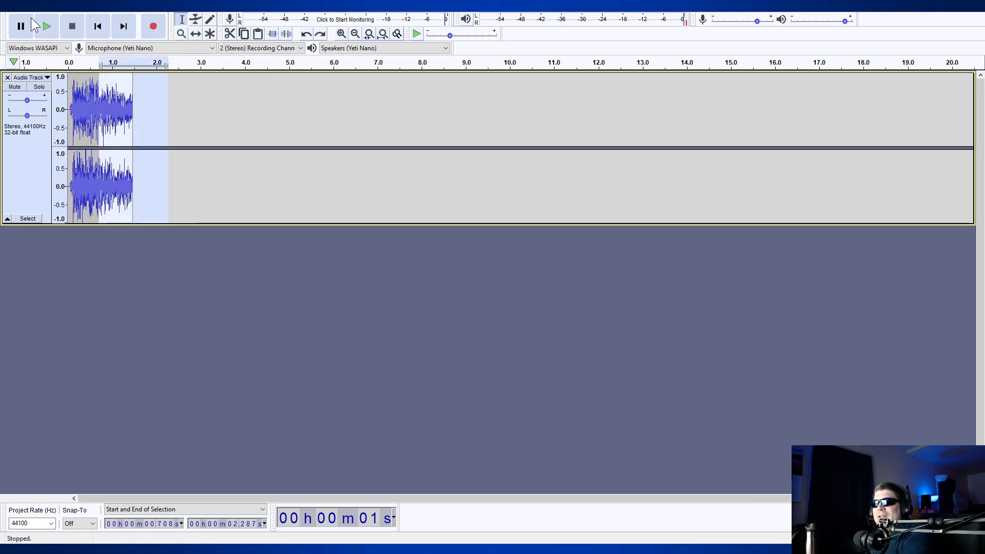
{"action": "key", "text": "ctrl+y"}
{"action": "left_click", "coordinate": [139, 97]}
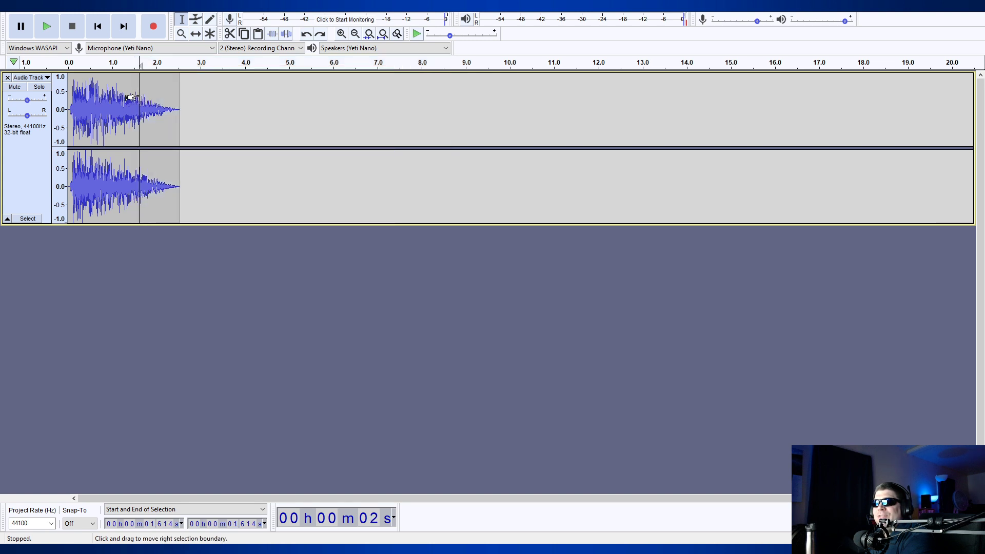
Play the restored, longer clip from its start to judge where its tail should end
{"action": "left_click_drag", "start_coordinate": [132, 98], "coordinate": [195, 102]}
{"action": "left_click", "coordinate": [106, 101]}
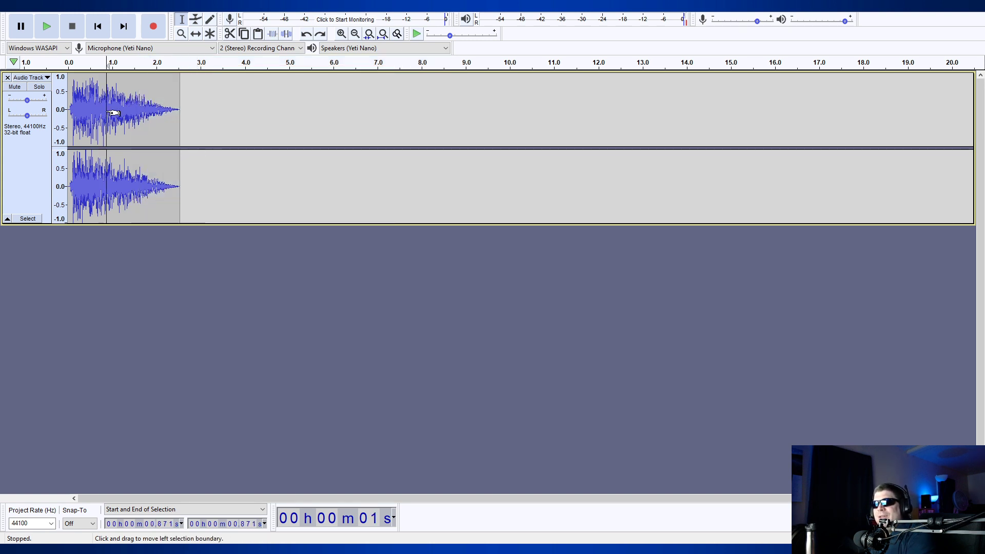
{"action": "key", "text": "Home"}
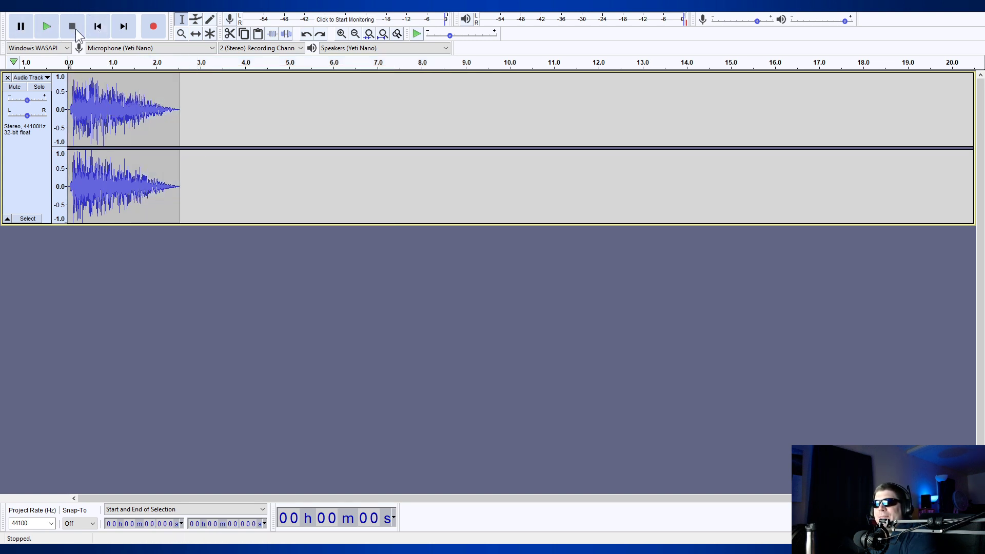
{"action": "left_click", "coordinate": [51, 32]}
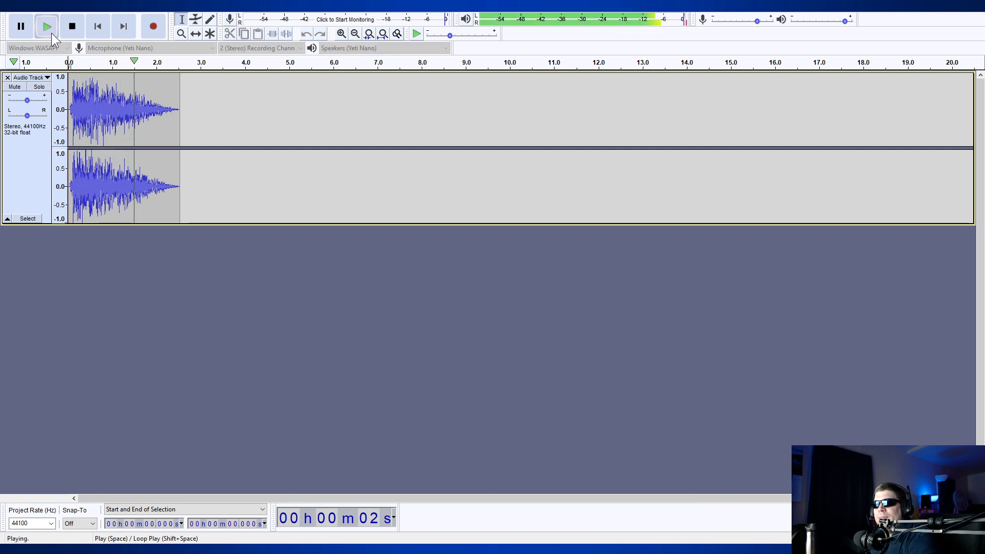
Try deleting the audio after about 1.74 s, and undo both that deletion and the earlier fade-out of the tail
{"action": "left_click", "coordinate": [150, 104]}
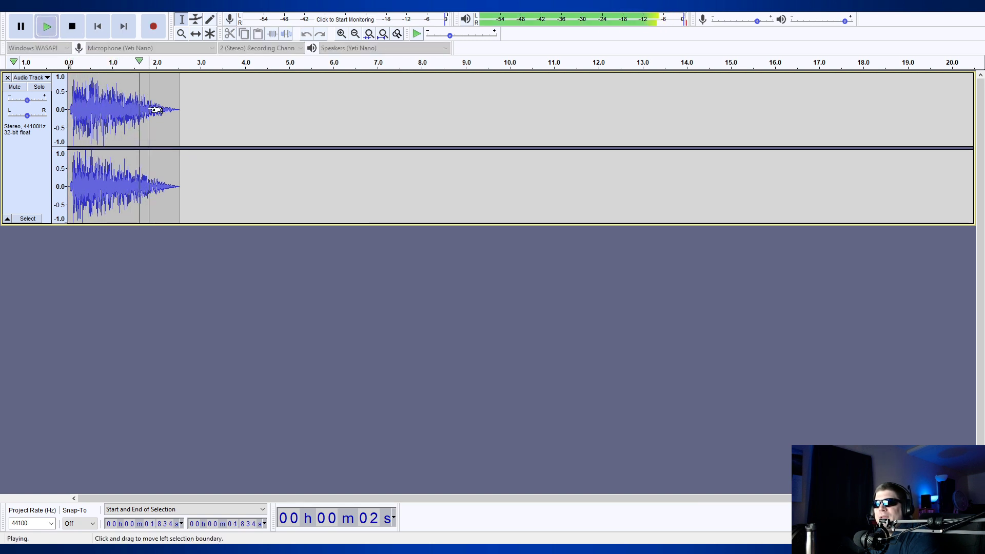
{"action": "left_click_drag", "start_coordinate": [145, 104], "coordinate": [191, 114]}
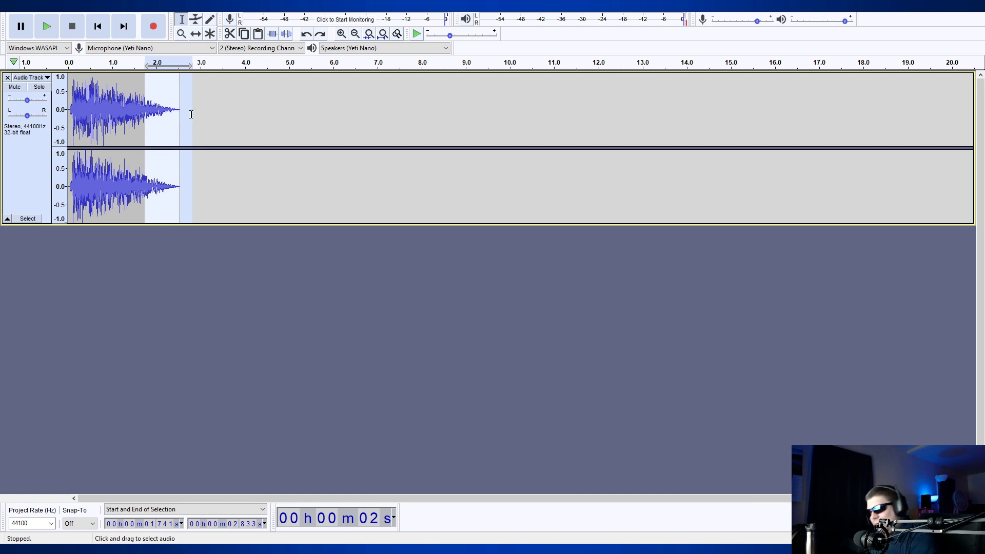
{"action": "key", "text": "Delete"}
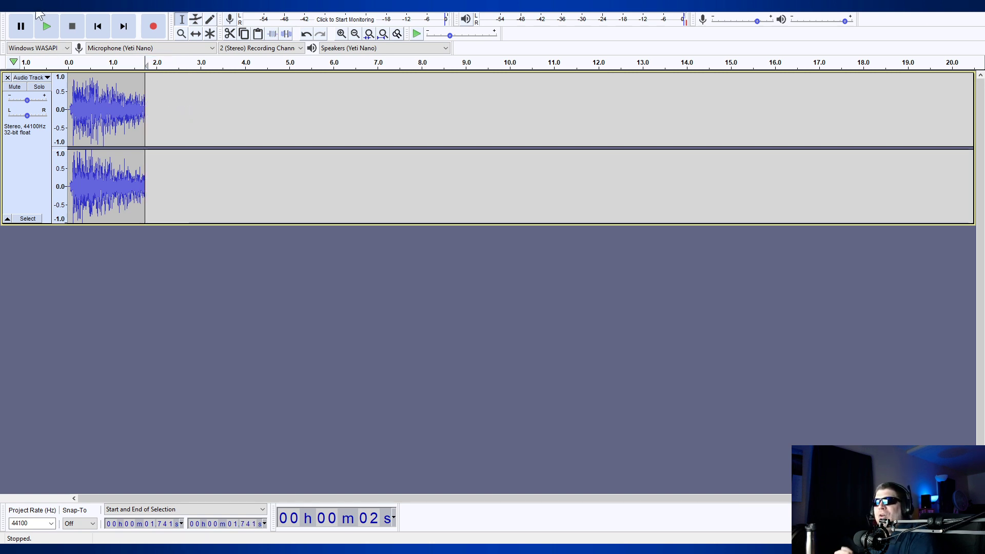
{"action": "key", "text": "ctrl+z"}
{"action": "left_click_drag", "start_coordinate": [139, 113], "coordinate": [265, 113]}
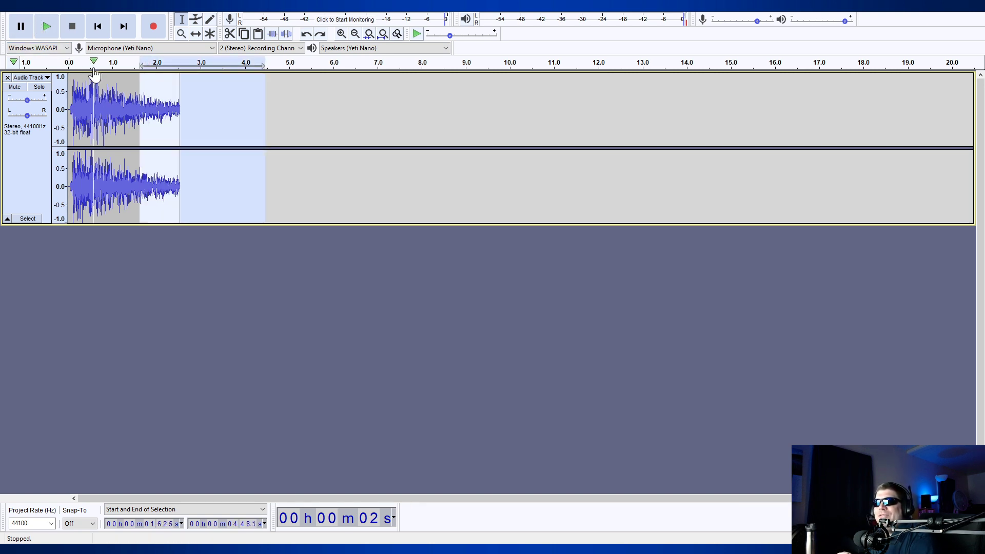
Delete the audio after about 1.87 s
{"action": "left_click", "coordinate": [155, 118]}
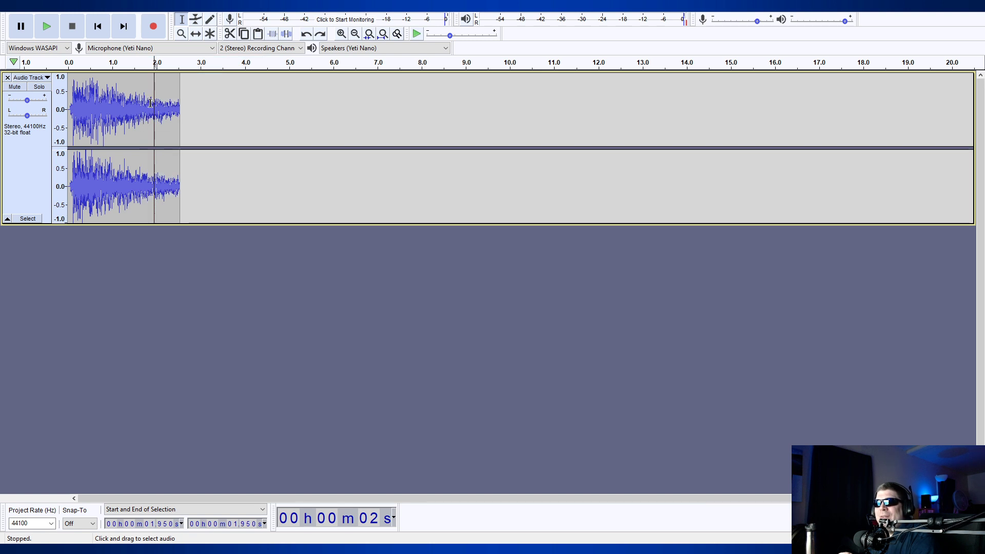
{"action": "left_click_drag", "start_coordinate": [151, 103], "coordinate": [233, 123]}
{"action": "key", "text": "Delete"}
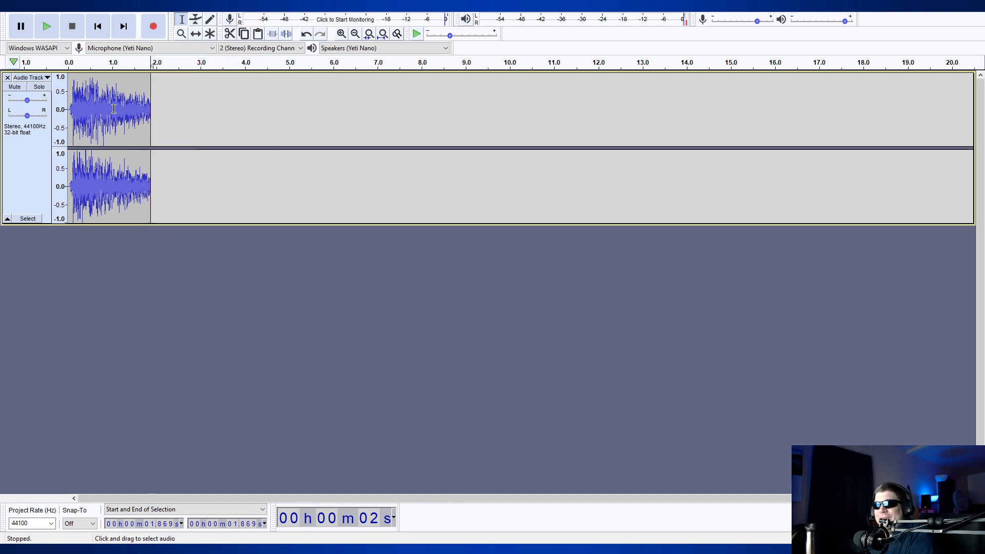
Fade out the clip from about 1.1 s to its end, and play it from the start
{"action": "left_click_drag", "start_coordinate": [118, 110], "coordinate": [157, 113]}
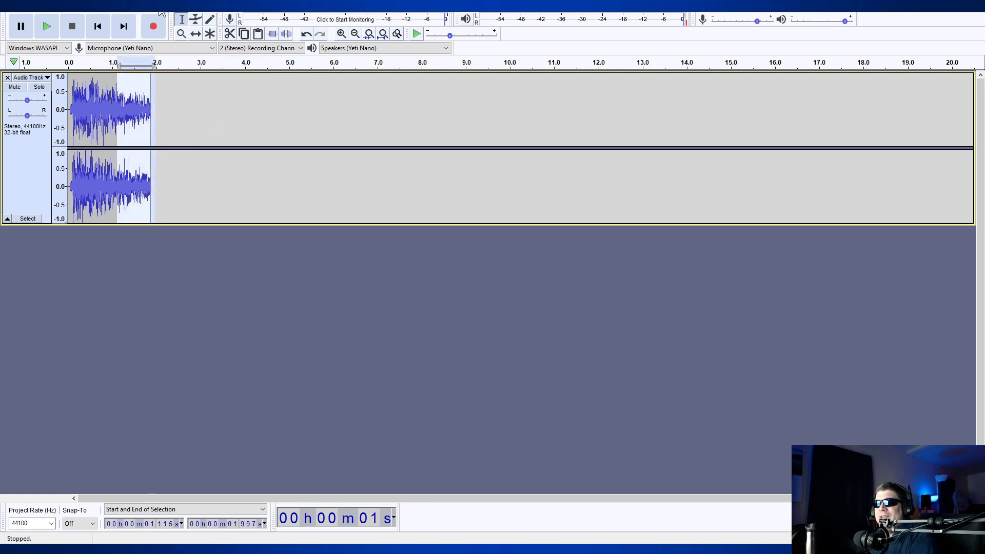
{"action": "left_click", "coordinate": [160, 10]}
{"action": "left_click", "coordinate": [190, 162]}
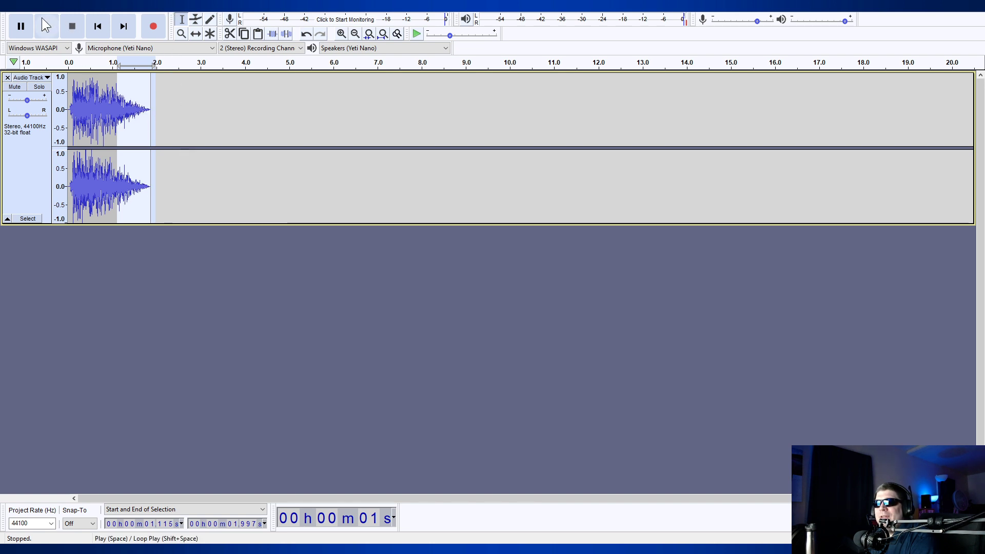
{"action": "left_click", "coordinate": [98, 26]}
{"action": "left_click", "coordinate": [47, 27]}
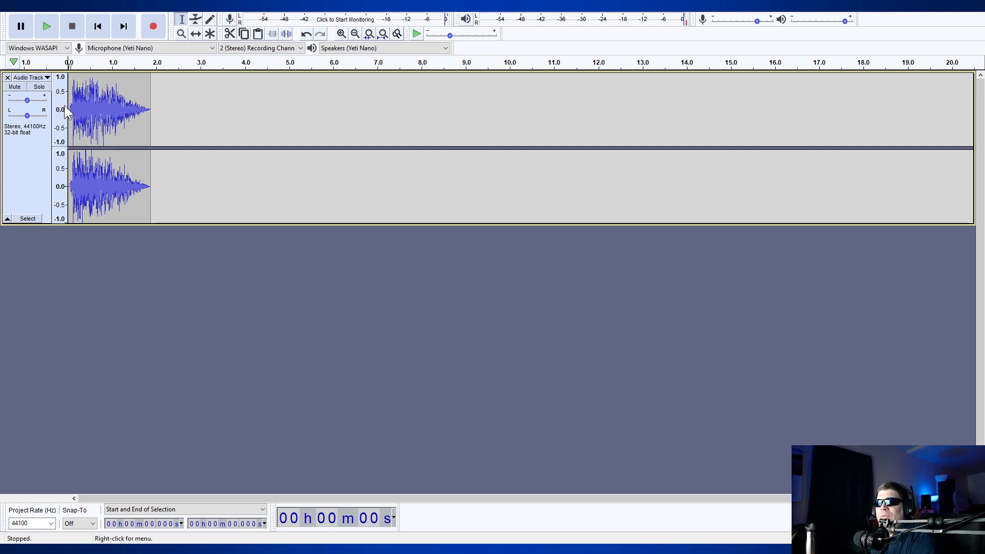
Try deleting the short quiet lead-in at the clip's start, play the clip, and undo both the trim and the fade-out
{"action": "left_click_drag", "start_coordinate": [72, 108], "coordinate": [56, 110]}
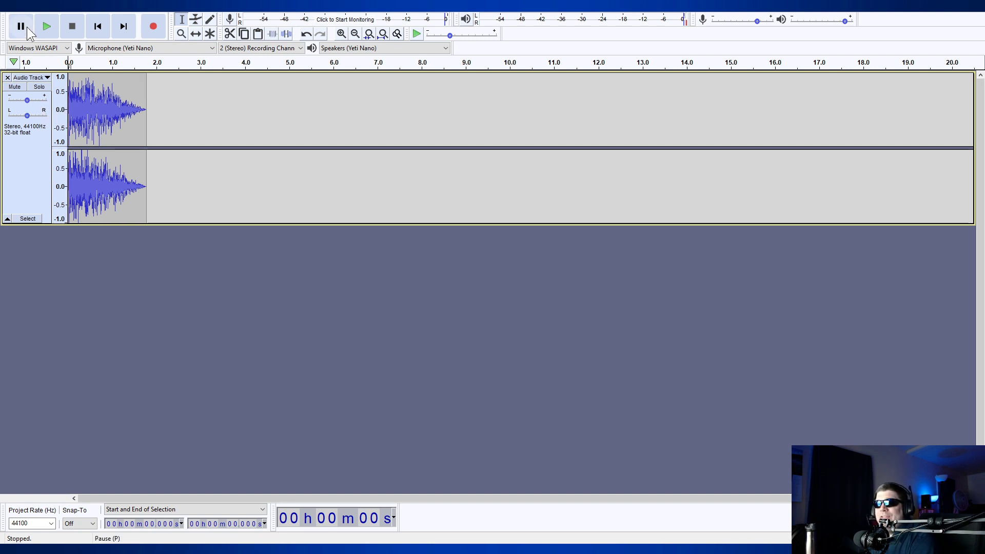
{"action": "left_click", "coordinate": [47, 28]}
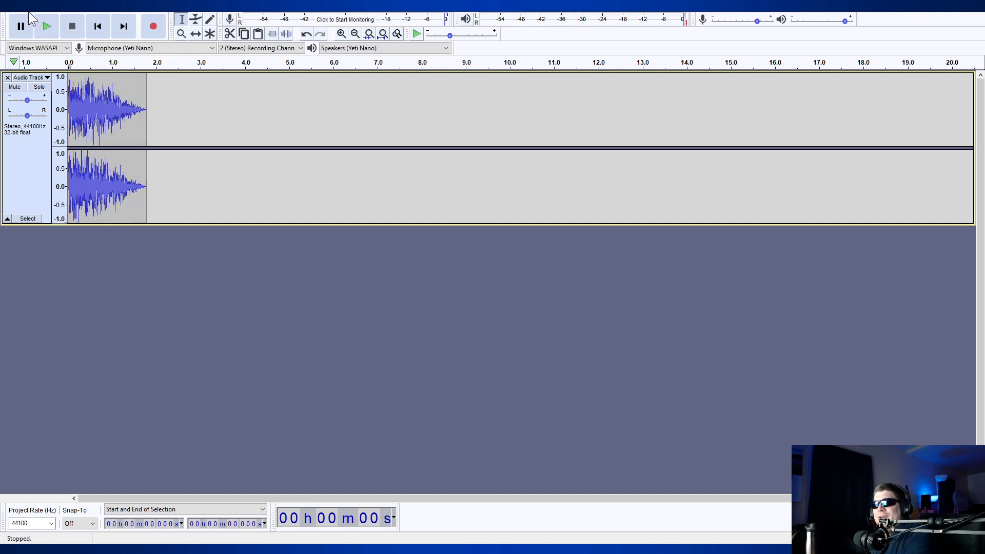
{"action": "key", "text": "ctrl+z"}
{"action": "key", "text": "ctrl+z"}
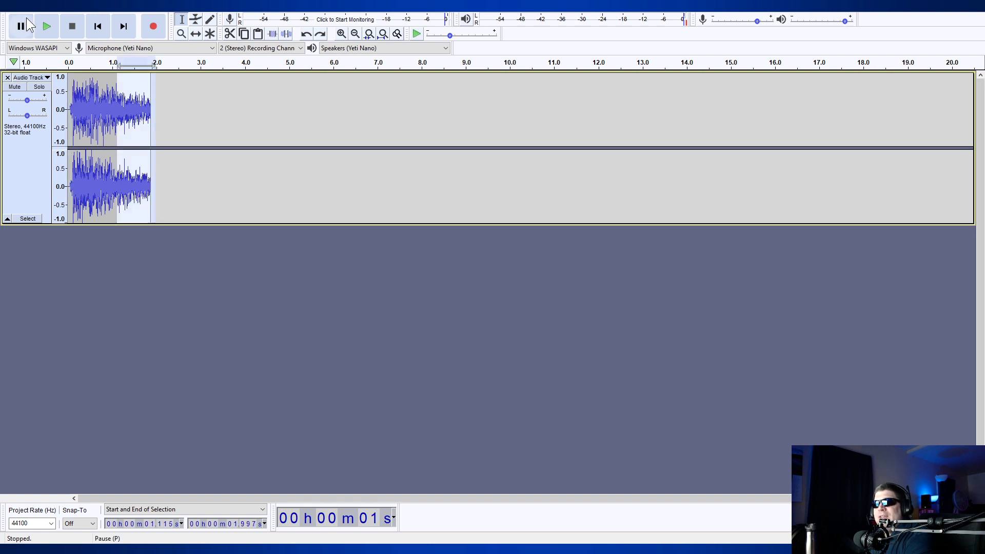
Delete the quiet lead-in before about 0.09 s, and play the unfaded clip from its start
{"action": "left_click", "coordinate": [79, 98]}
{"action": "left_click", "coordinate": [73, 101]}
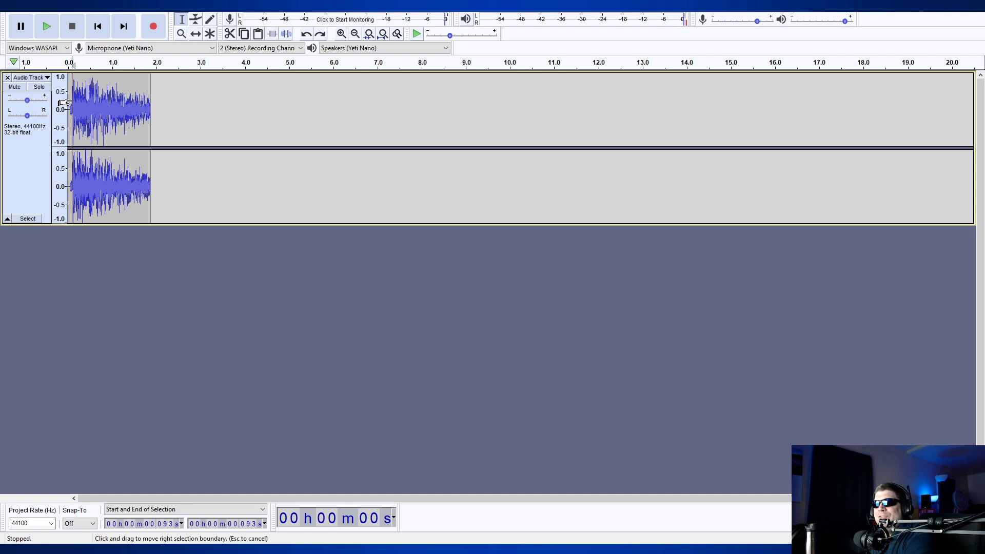
{"action": "left_click_drag", "start_coordinate": [62, 103], "coordinate": [48, 97]}
{"action": "key", "text": "Delete"}
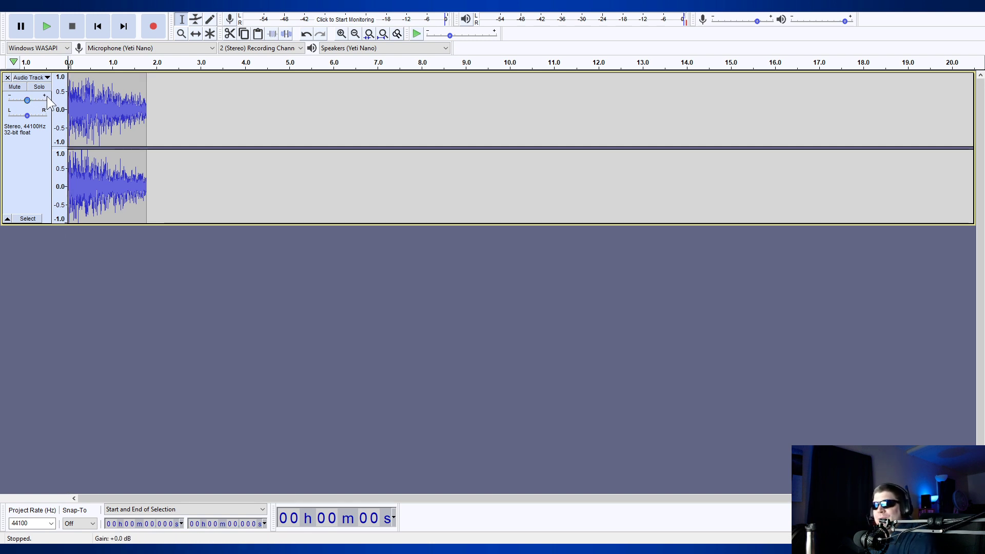
{"action": "left_click", "coordinate": [54, 34]}
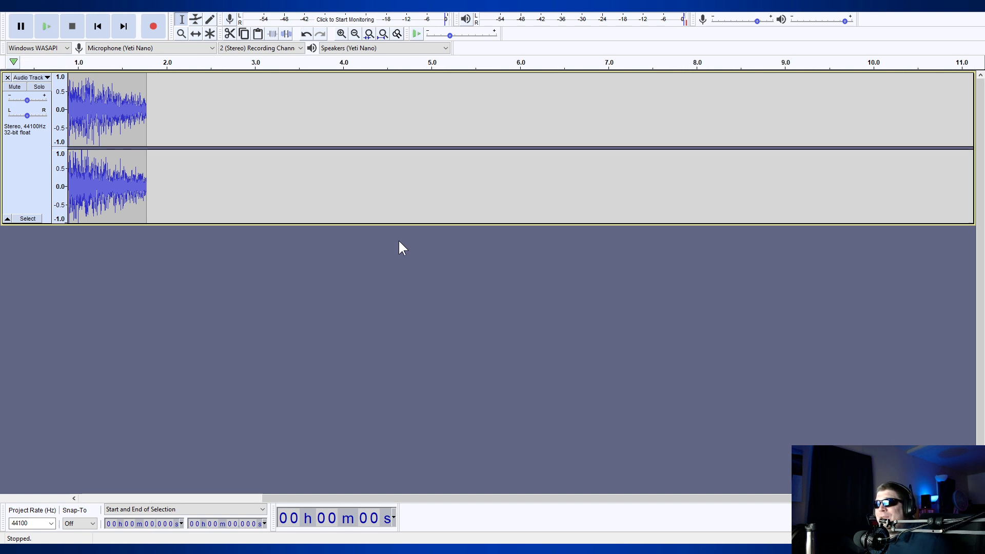
{"action": "scroll", "coordinate": [399, 241], "scroll_direction": "up", "scroll_amount": 2}
{"action": "scroll", "coordinate": [398, 242], "scroll_direction": "down", "scroll_amount": 5}
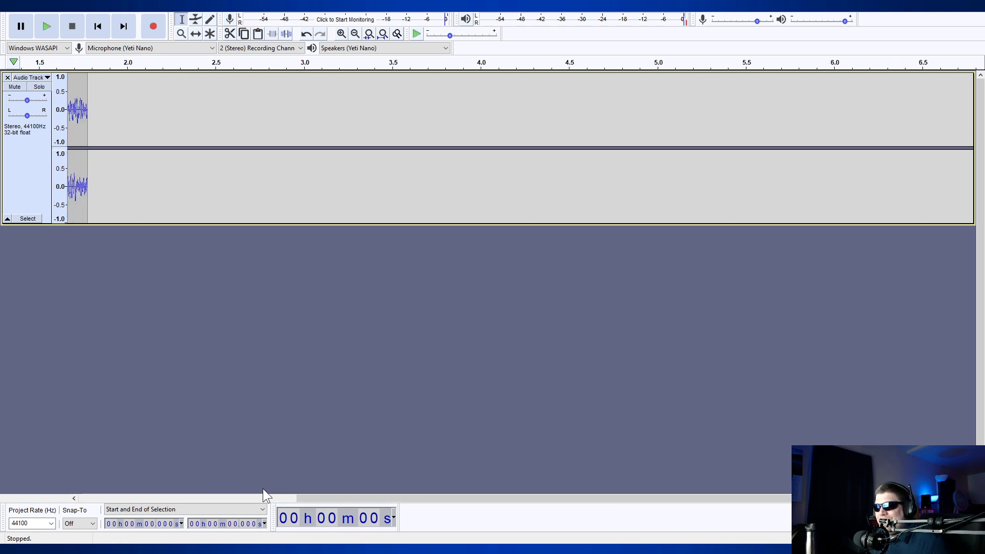
{"action": "scroll", "coordinate": [261, 491], "scroll_direction": "up", "scroll_amount": 4}
{"action": "scroll", "coordinate": [224, 456], "scroll_direction": "up", "scroll_amount": 1}
{"action": "scroll", "coordinate": [224, 457], "scroll_direction": "down", "scroll_amount": 3}
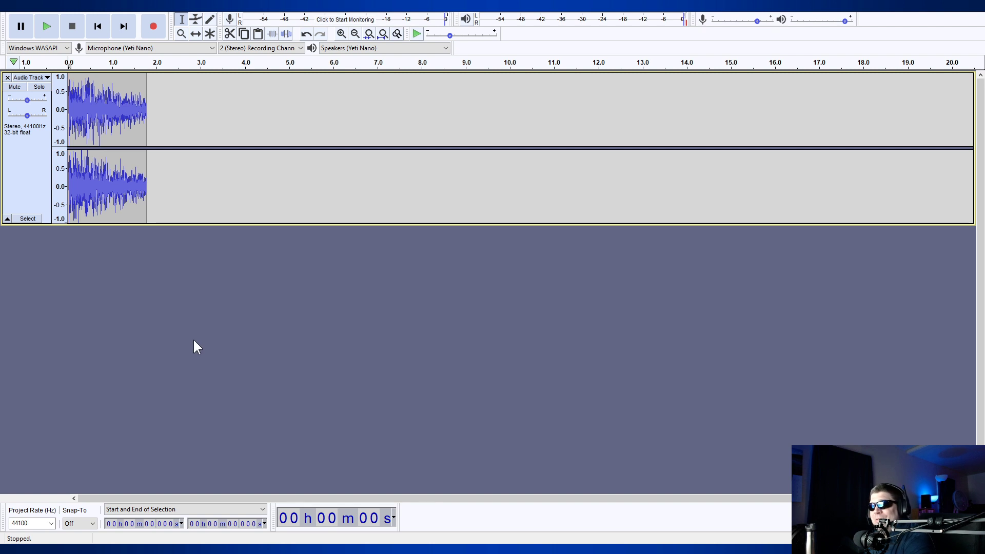
Try a fade-out from about 0.15 s to the clip's end, playing the clip before and after, and undo the fade
{"action": "left_click", "coordinate": [42, 25]}
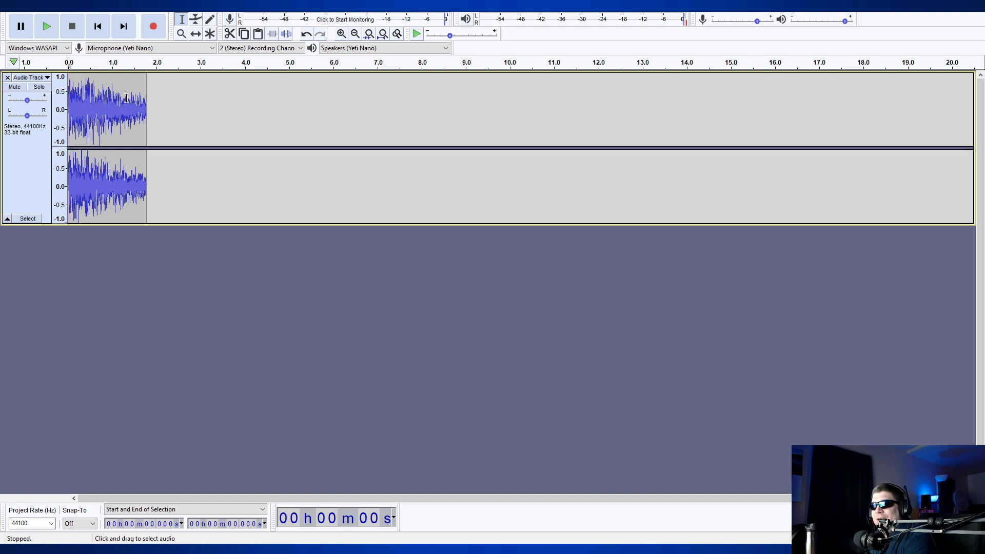
{"action": "left_click_drag", "start_coordinate": [74, 93], "coordinate": [289, 128]}
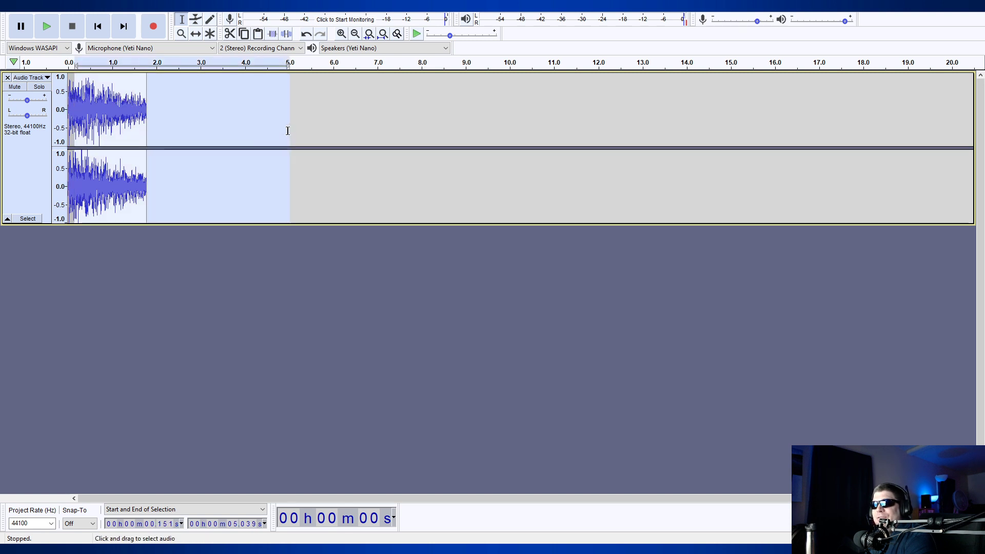
{"action": "key", "text": "ctrl+z"}
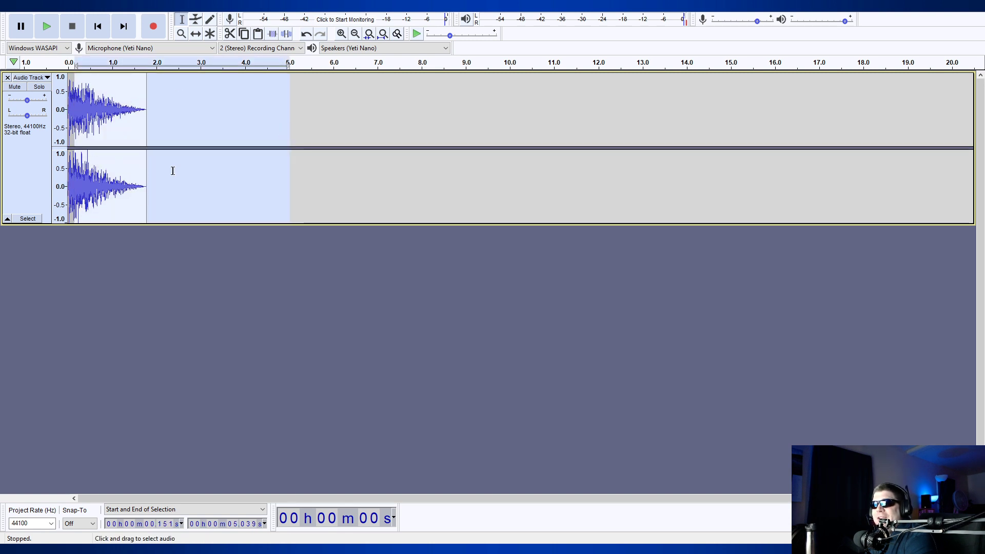
{"action": "left_click", "coordinate": [97, 28]}
{"action": "left_click", "coordinate": [46, 29]}
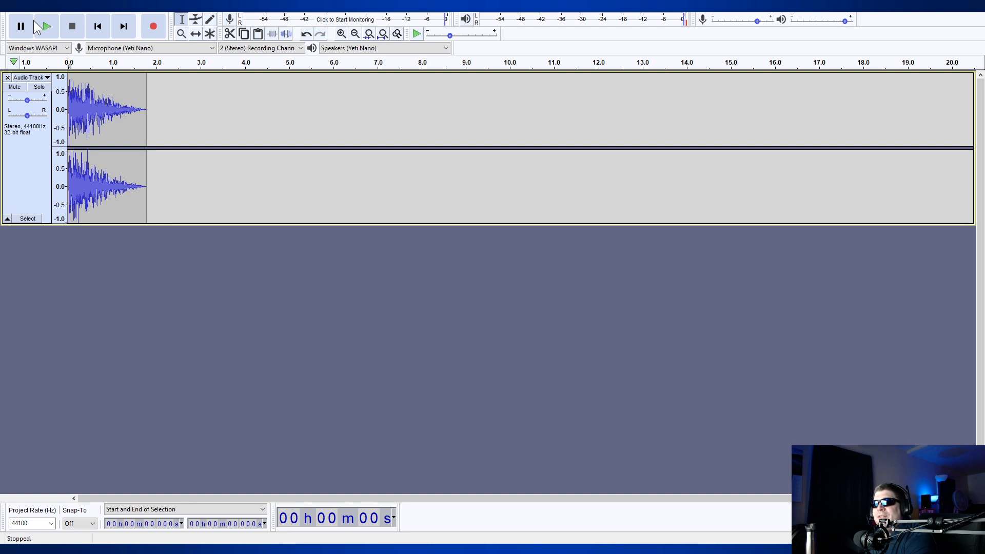
{"action": "key", "text": "ctrl+z"}
Try a fade-out from about 0.76 s to the clip's end, play the clip from its start, and undo the fade
{"action": "left_click", "coordinate": [97, 102]}
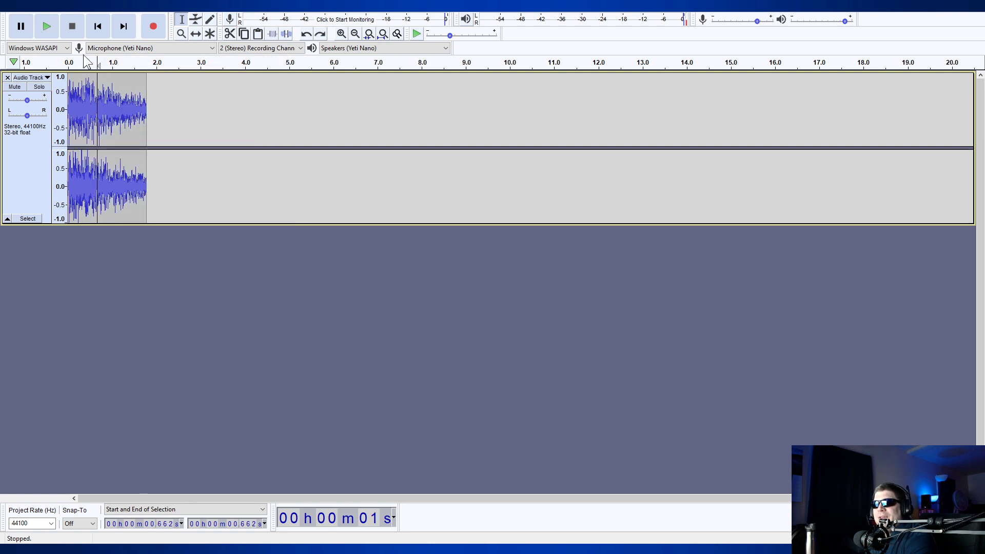
{"action": "left_click_drag", "start_coordinate": [102, 92], "coordinate": [247, 114]}
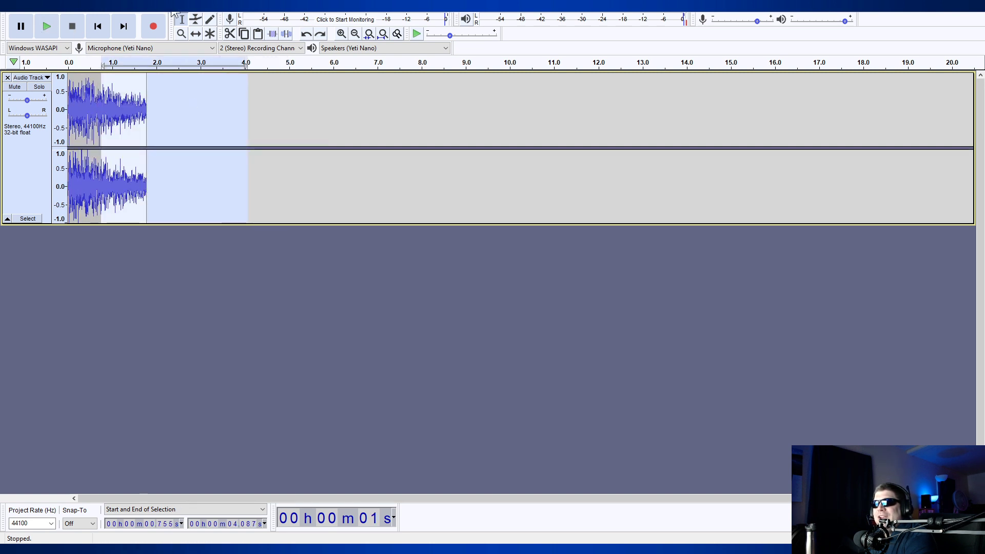
{"action": "key", "text": "ctrl+y"}
{"action": "left_click", "coordinate": [48, 27]}
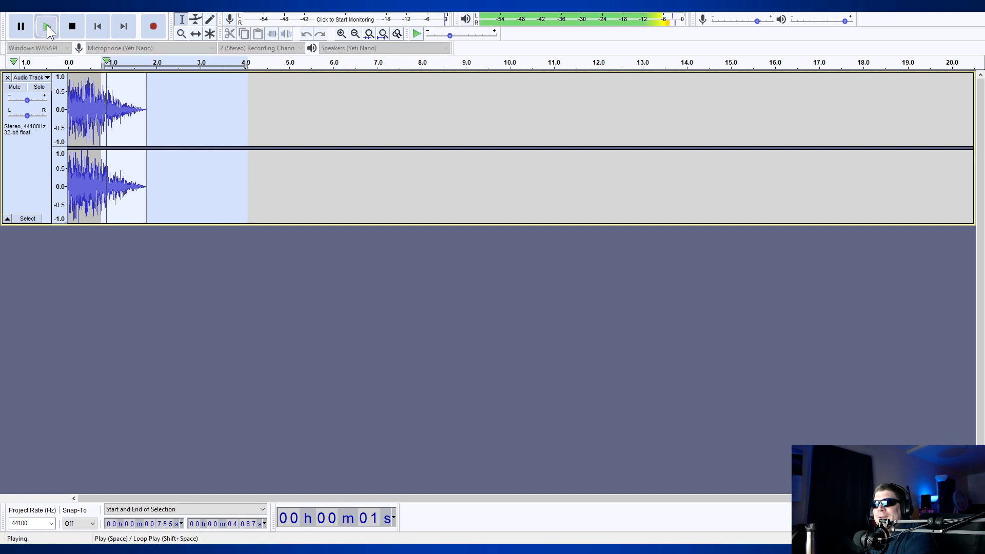
{"action": "left_click", "coordinate": [77, 28]}
{"action": "left_click", "coordinate": [97, 27]}
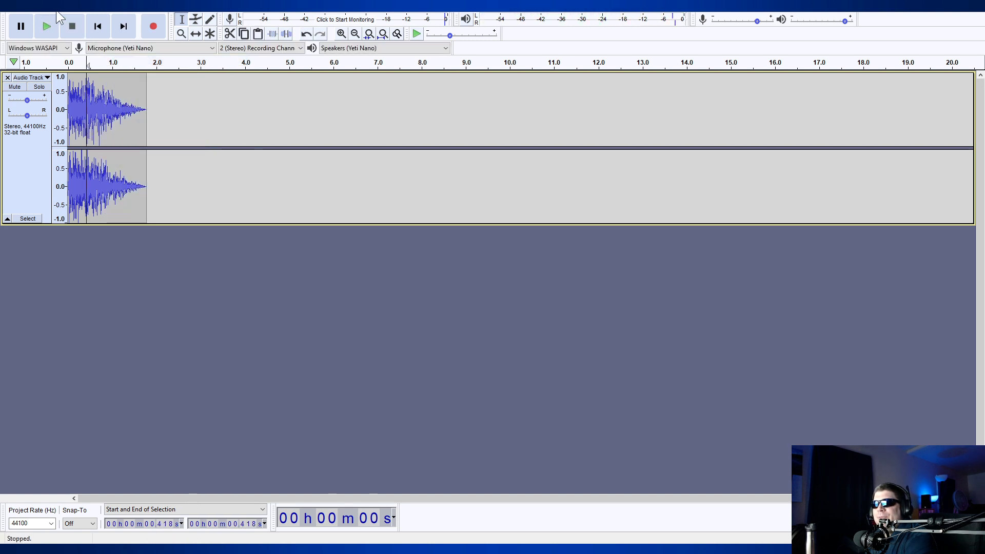
{"action": "left_click", "coordinate": [50, 30]}
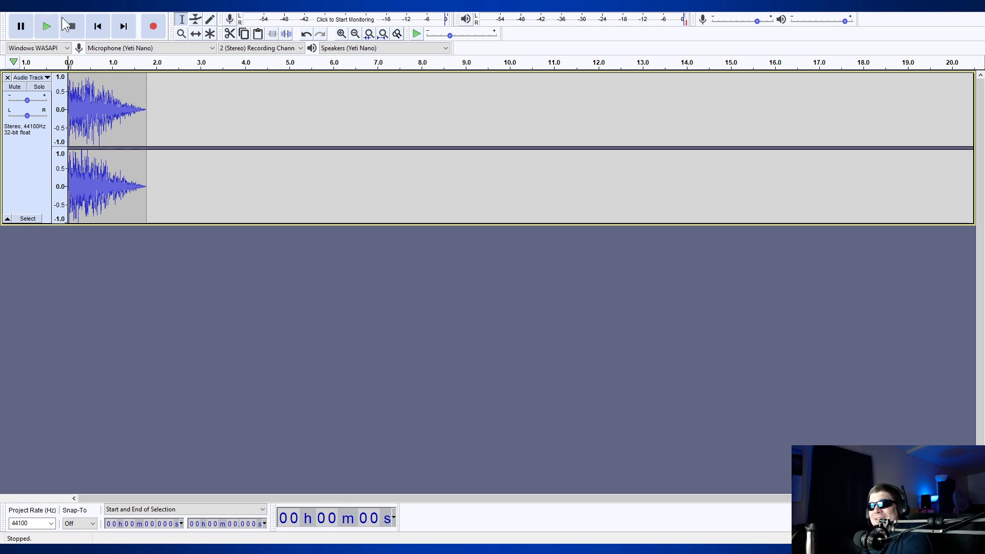
{"action": "key", "text": "ctrl+z"}
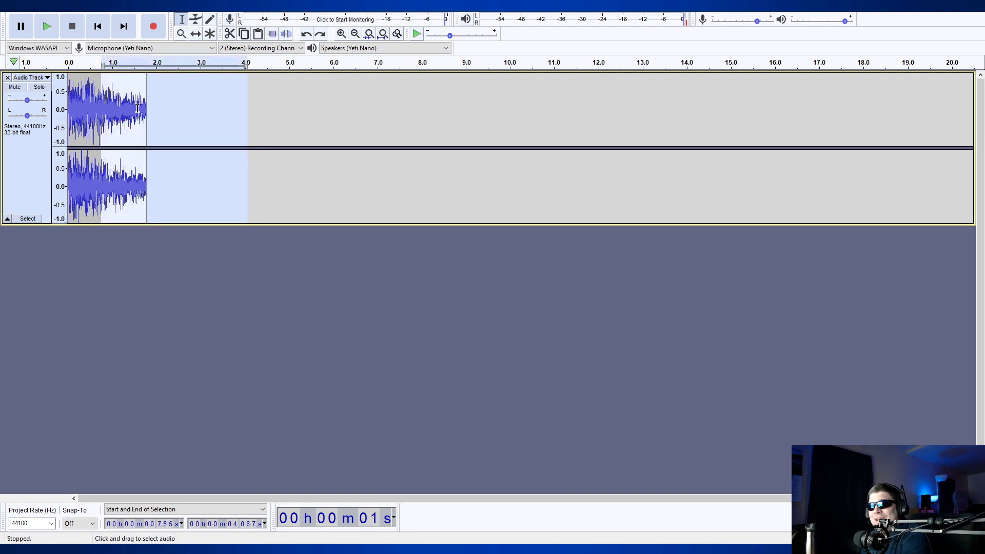
{"action": "left_click", "coordinate": [122, 109]}
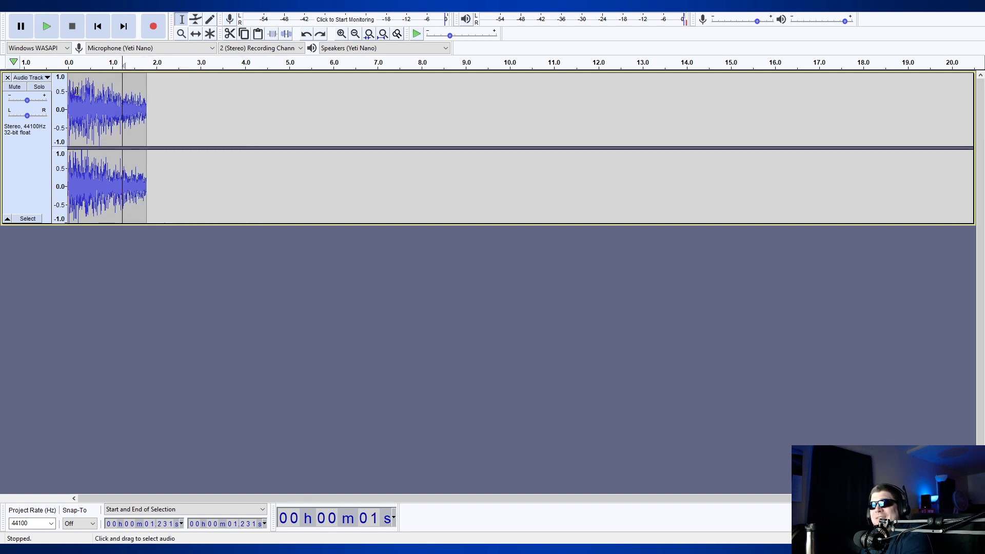
Try a fade-out from about 0.22 s to the clip's end, and play the clip from its start
{"action": "left_click_drag", "start_coordinate": [78, 91], "coordinate": [286, 110]}
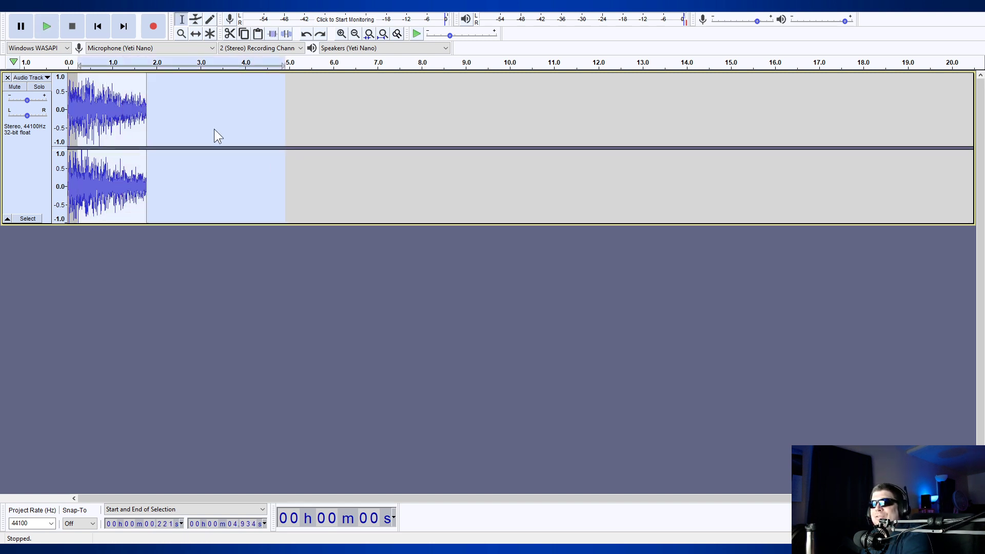
{"action": "key", "text": "ctrl+y"}
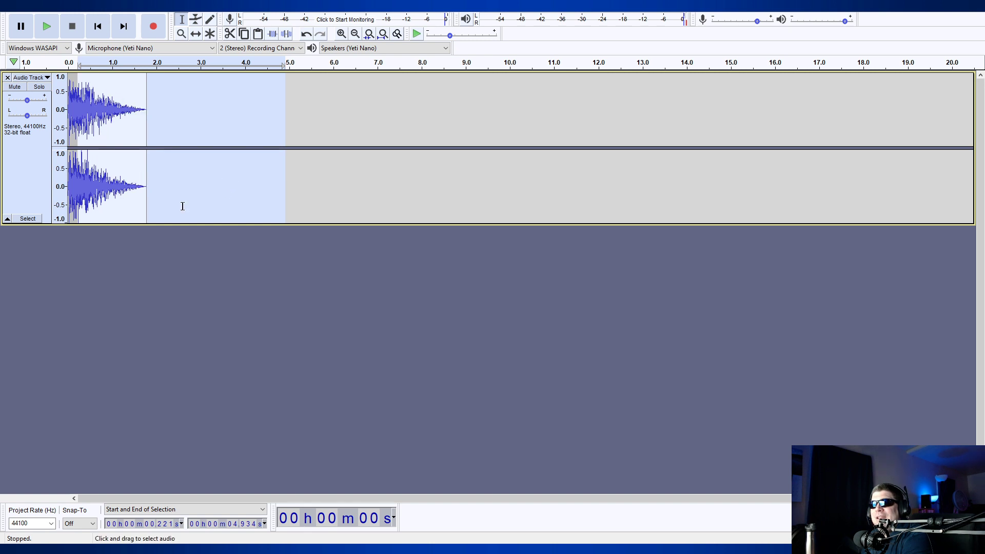
{"action": "left_click", "coordinate": [159, 163]}
{"action": "left_click", "coordinate": [98, 26]}
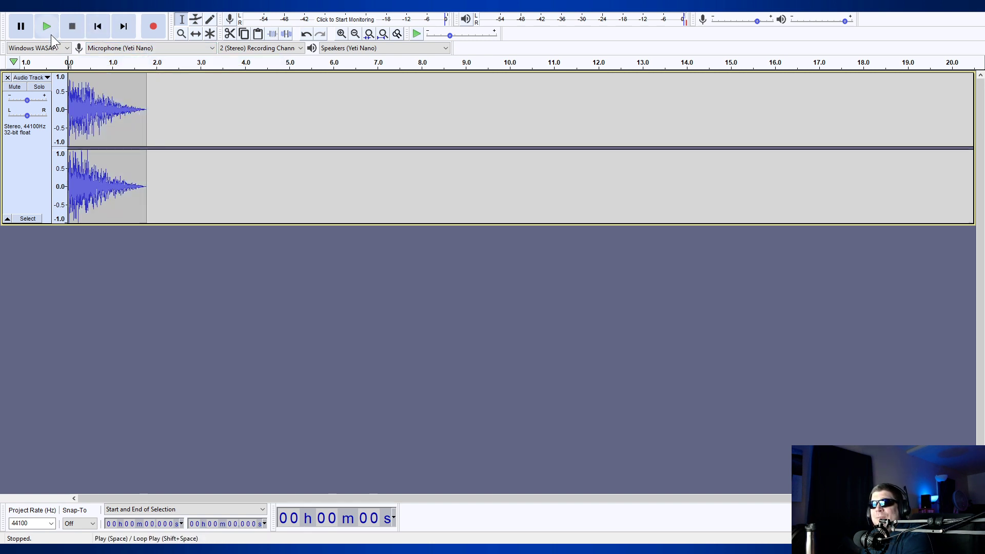
{"action": "left_click", "coordinate": [51, 35]}
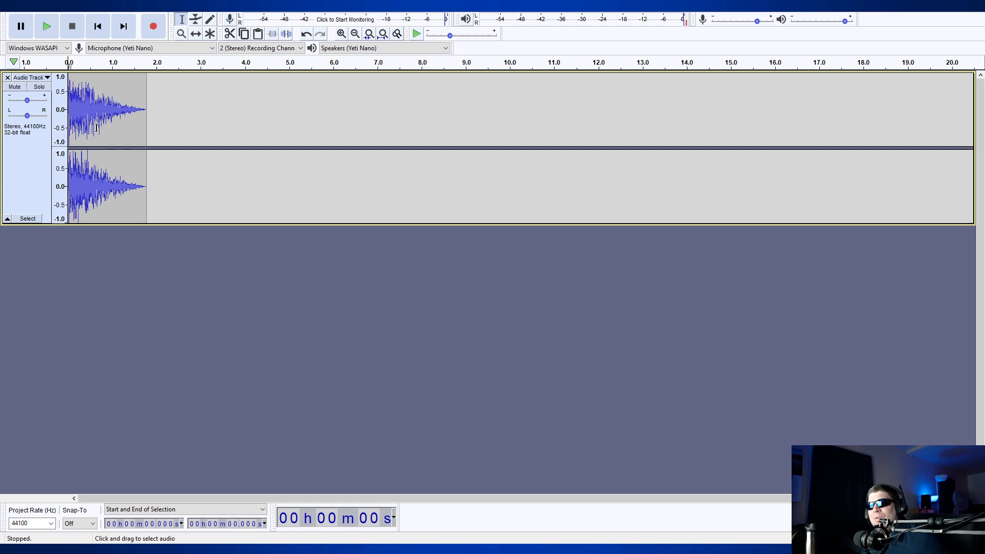
Examine the faded waveform up close around 0.62 s, and undo the fade-out
{"action": "scroll", "coordinate": [90, 123], "scroll_direction": "up", "scroll_amount": 2}
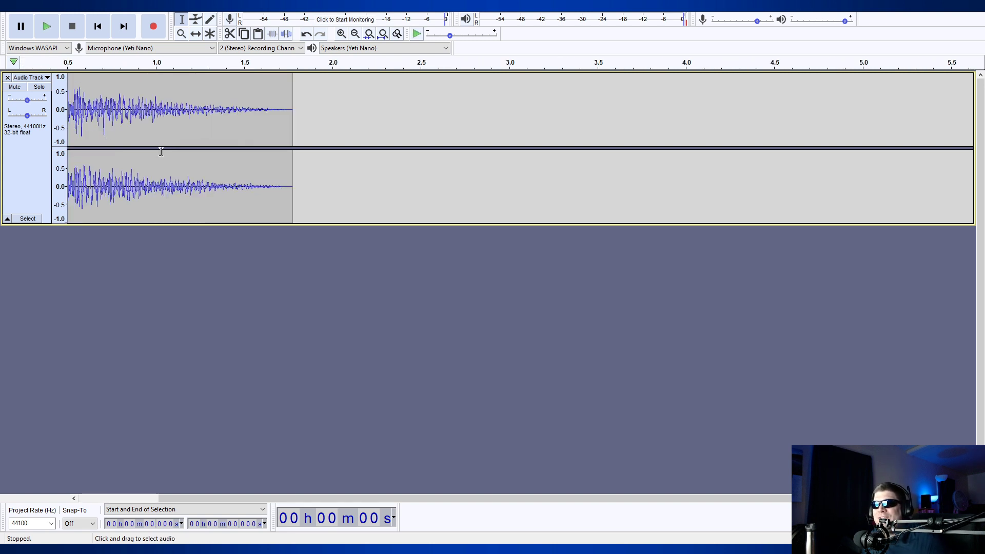
{"action": "scroll", "coordinate": [154, 152], "scroll_direction": "up", "scroll_amount": 1}
{"action": "scroll", "coordinate": [149, 154], "scroll_direction": "down", "scroll_amount": 2}
{"action": "scroll", "coordinate": [151, 155], "scroll_direction": "up", "scroll_amount": 1}
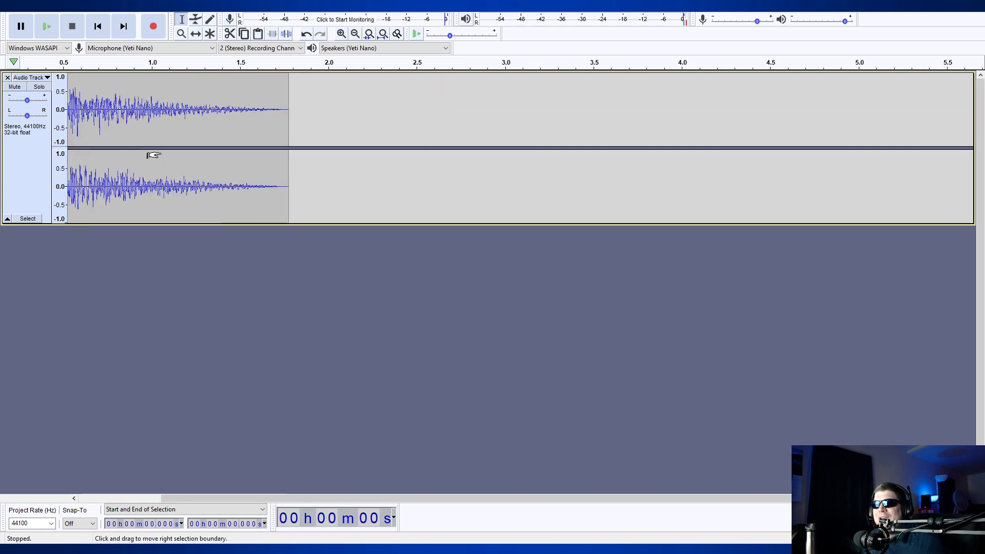
{"action": "scroll", "coordinate": [153, 152], "scroll_direction": "up", "scroll_amount": 1}
{"action": "scroll", "coordinate": [153, 149], "scroll_direction": "down", "scroll_amount": 2}
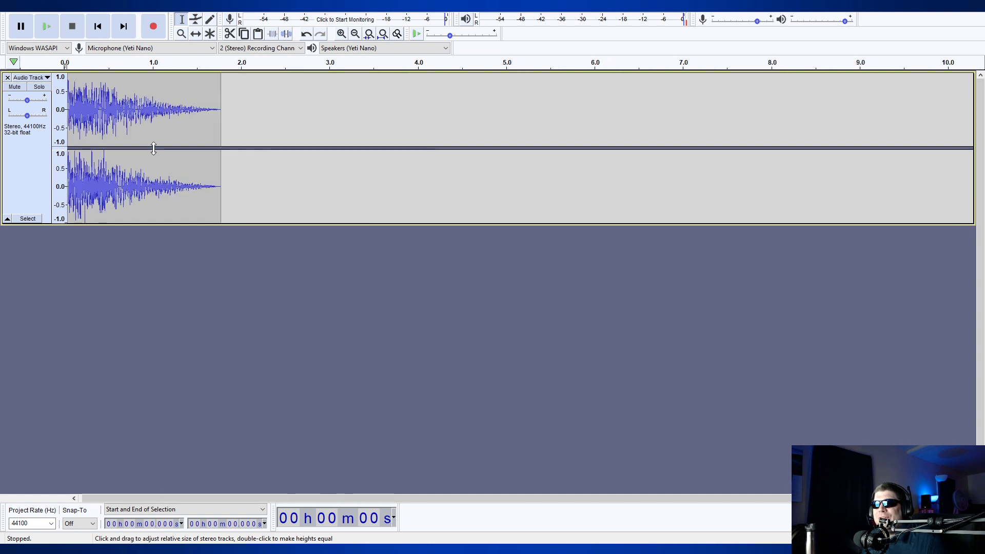
{"action": "scroll", "coordinate": [153, 148], "scroll_direction": "up", "scroll_amount": 1}
{"action": "left_click", "coordinate": [89, 124]}
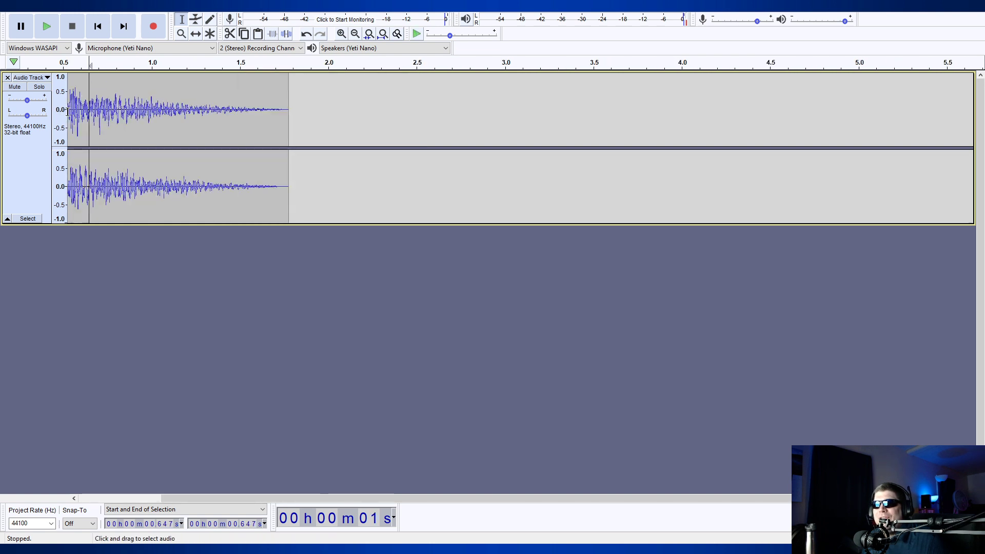
{"action": "left_click", "coordinate": [85, 115]}
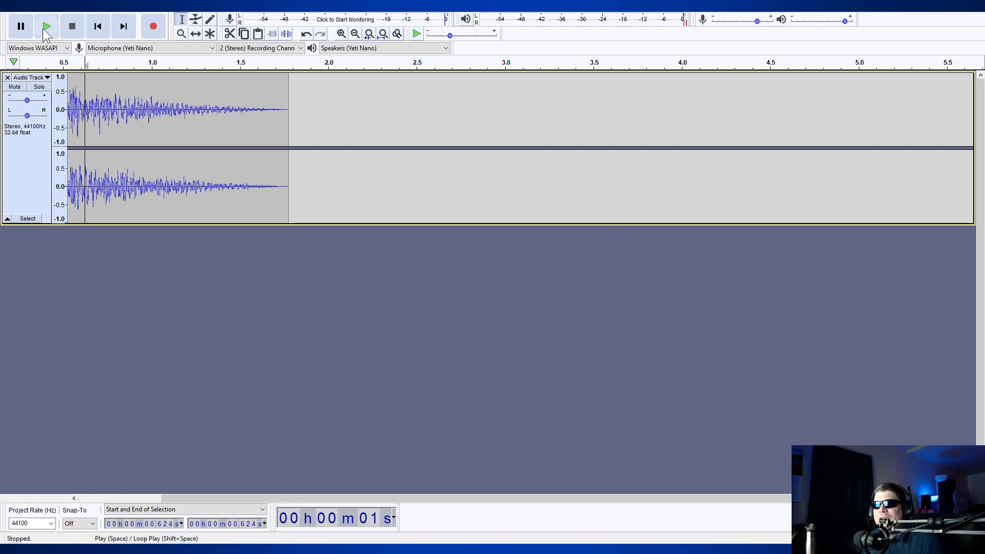
{"action": "key", "text": "ctrl+z"}
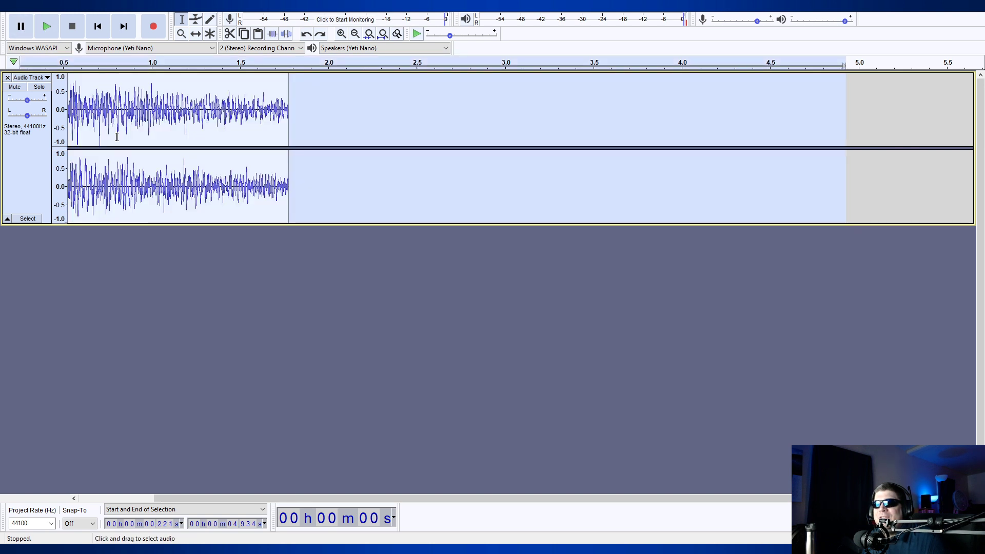
Select the clip's first 0.62 s and play that section
{"action": "left_click", "coordinate": [118, 108]}
{"action": "left_click_drag", "start_coordinate": [86, 98], "coordinate": [63, 100]}
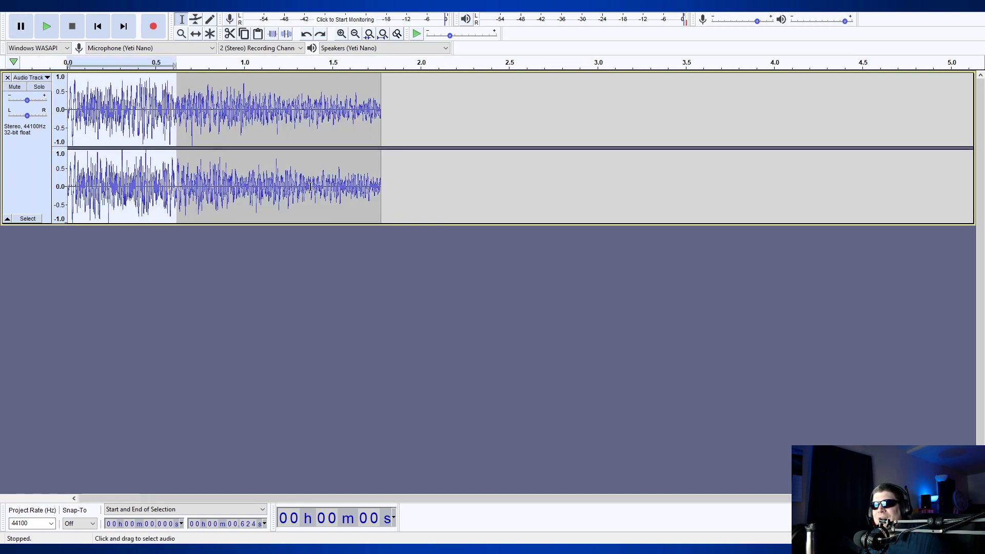
{"action": "left_click_drag", "start_coordinate": [143, 497], "coordinate": [112, 494]}
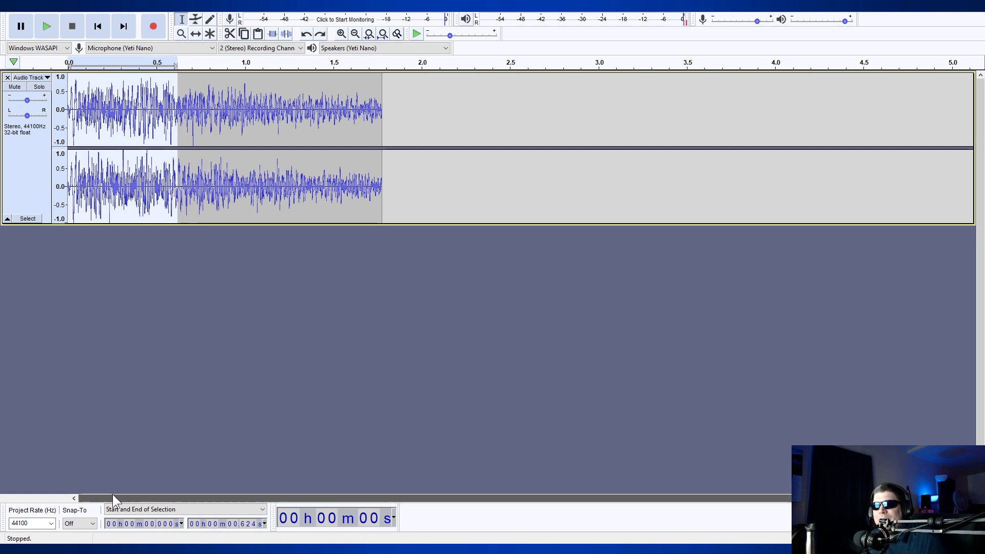
{"action": "left_click", "coordinate": [131, 391]}
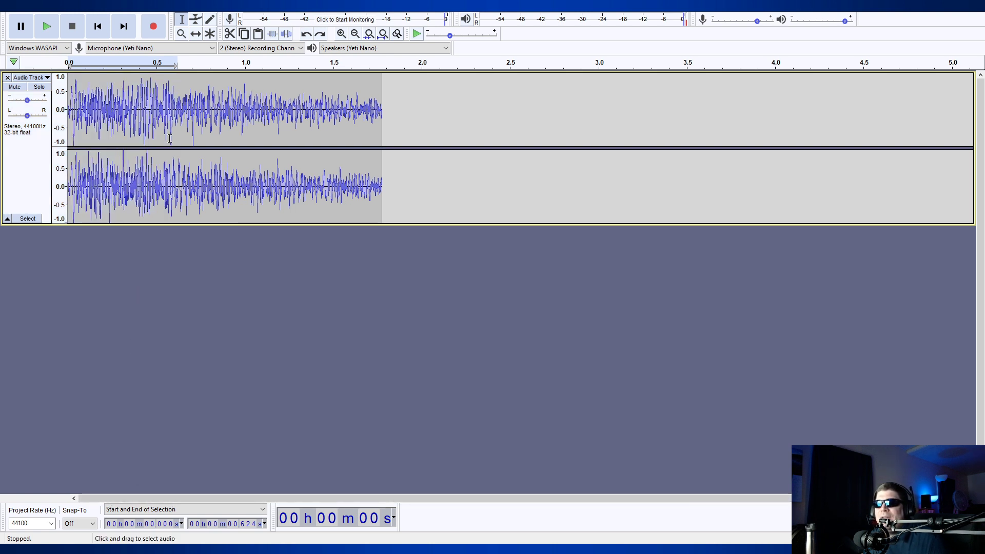
{"action": "left_click", "coordinate": [46, 27]}
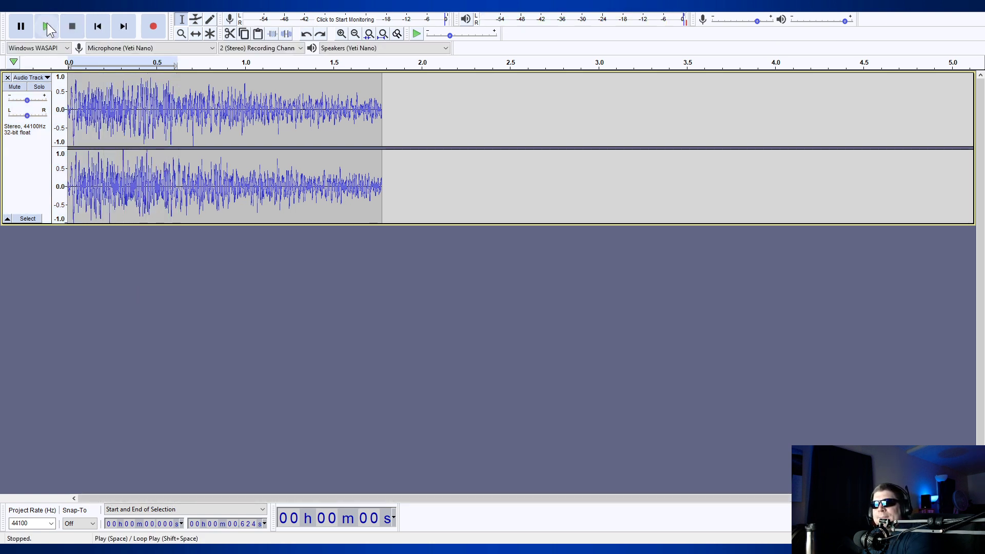
Try deleting the clip's first 0.078 s, play the result, and undo the deletion
{"action": "left_click_drag", "start_coordinate": [82, 98], "coordinate": [69, 98]}
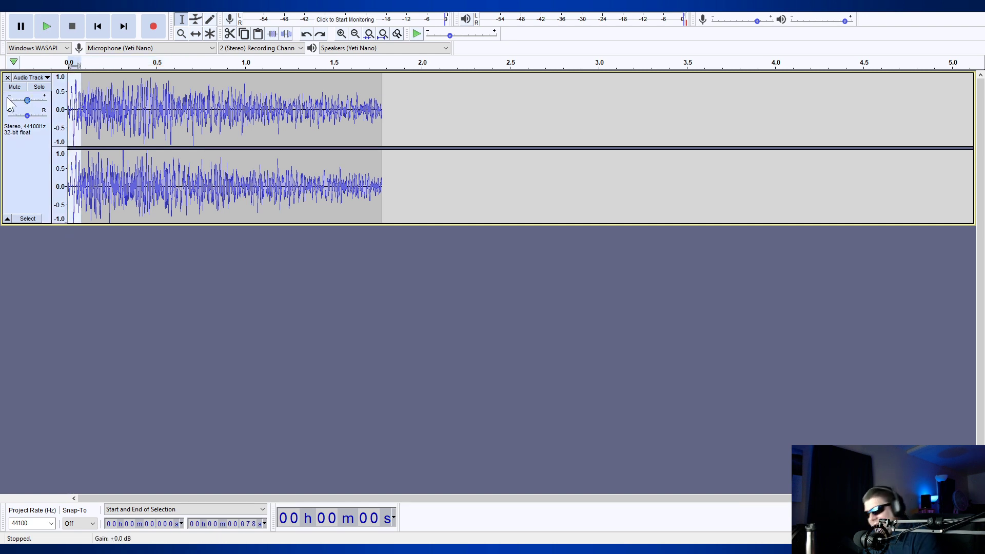
{"action": "key", "text": "Delete"}
{"action": "left_click", "coordinate": [46, 28]}
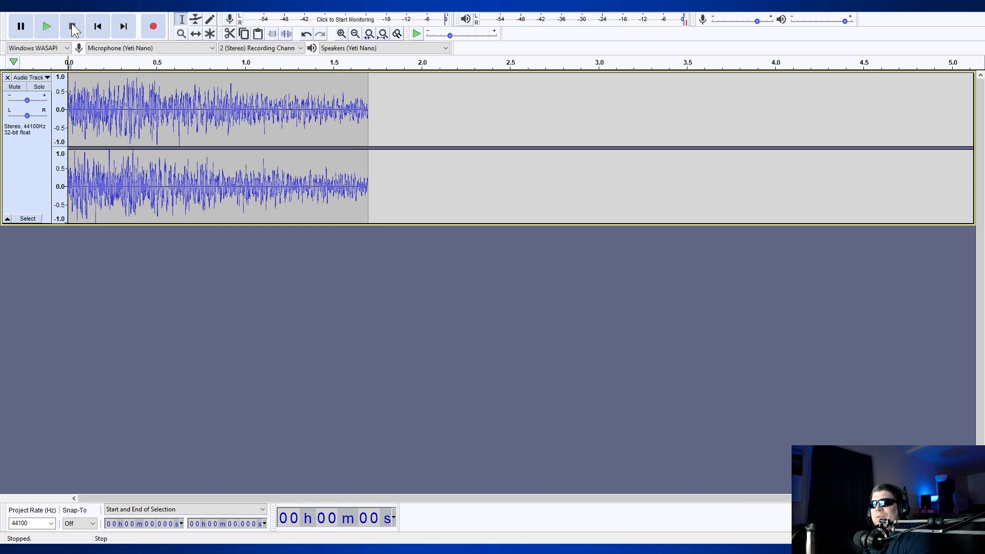
{"action": "key", "text": "ctrl+z"}
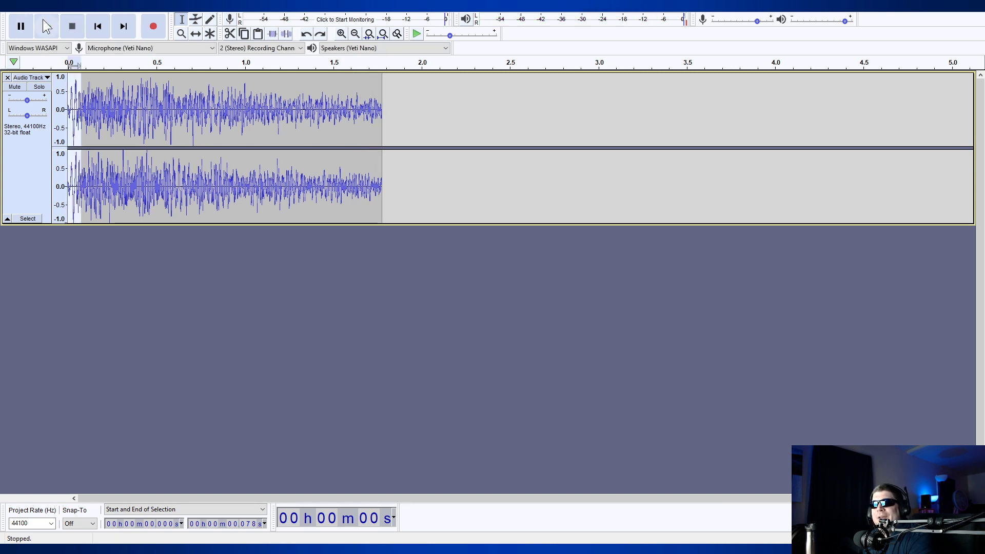
Undo the earlier lead-in trim and delete only the clip's first 0.041 s instead, playing the result
{"action": "key", "text": "ctrl+z"}
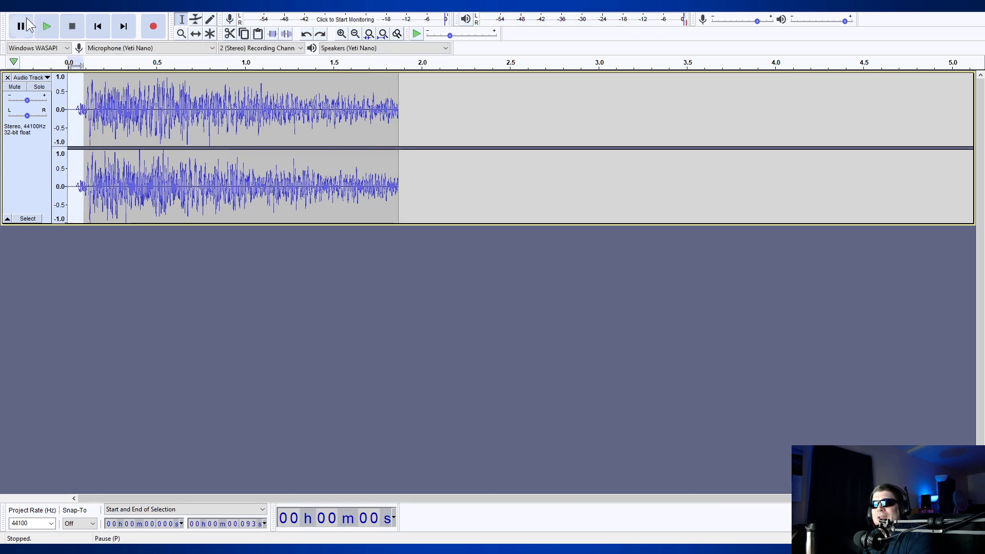
{"action": "left_click_drag", "start_coordinate": [75, 109], "coordinate": [2, 101]}
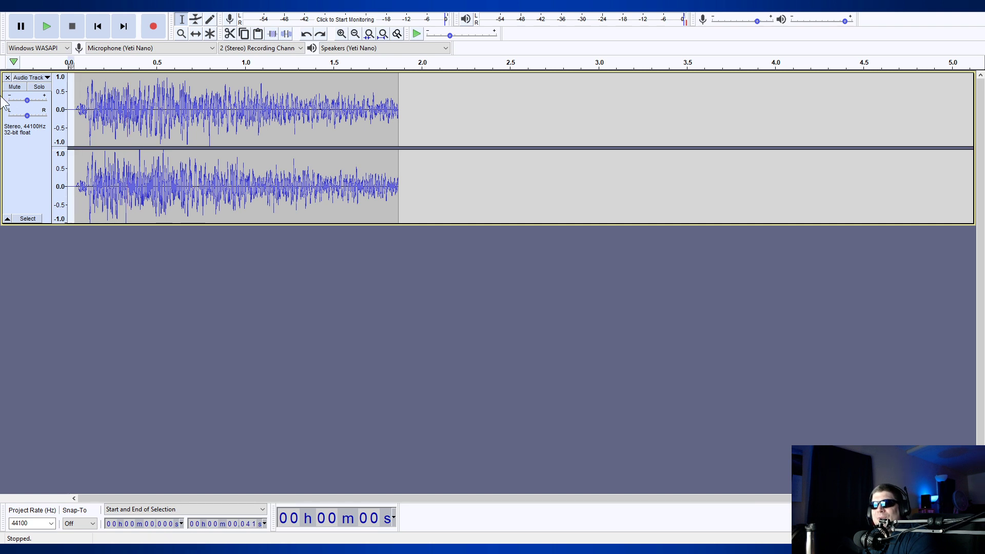
{"action": "key", "text": "Delete"}
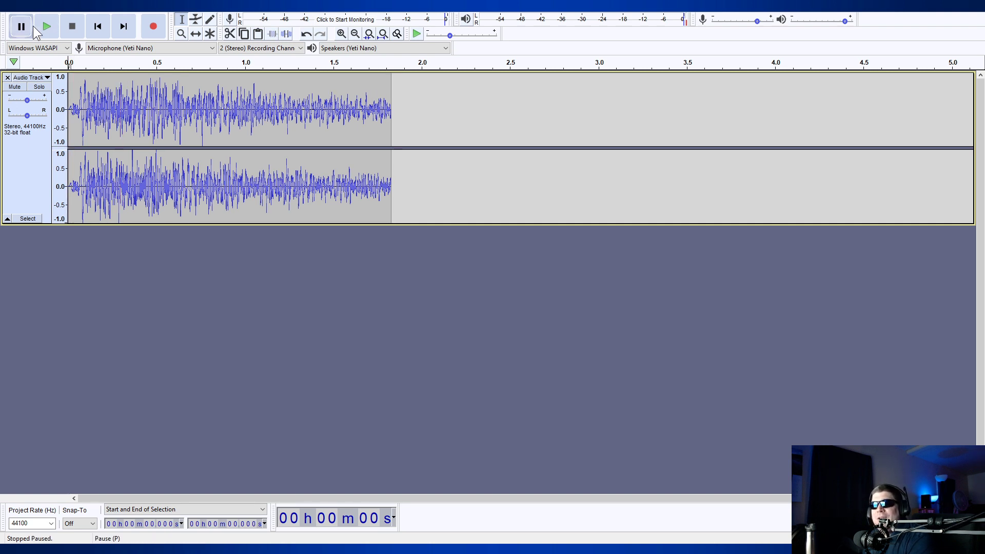
{"action": "left_click", "coordinate": [53, 26]}
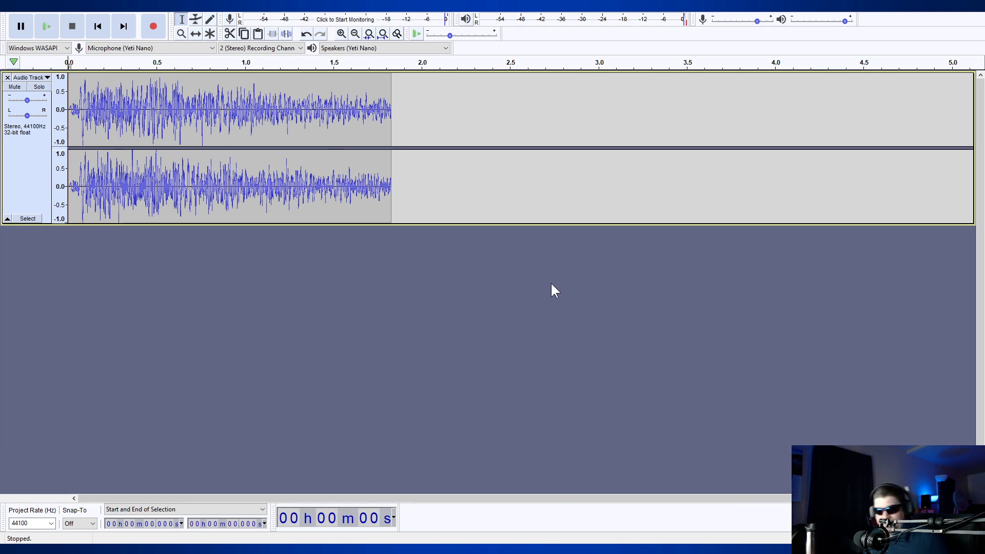
Select the whole clip and play it
{"action": "key", "text": "ctrl+a"}
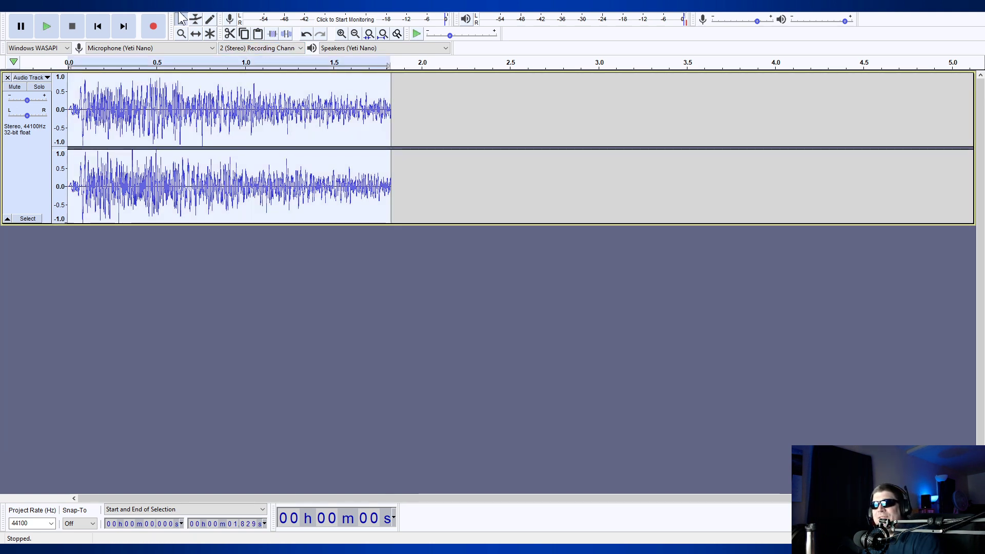
{"action": "left_click", "coordinate": [182, 19]}
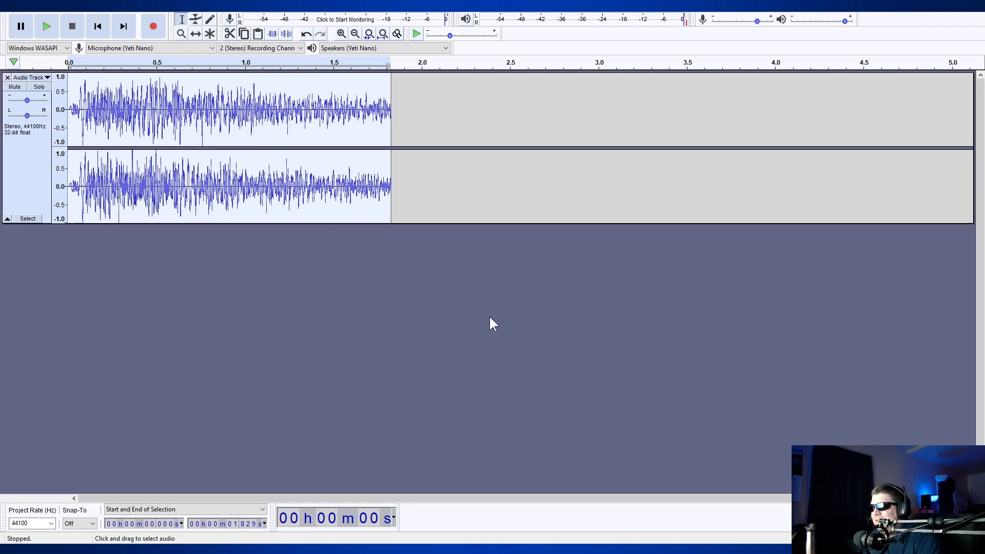
{"action": "left_click", "coordinate": [47, 29]}
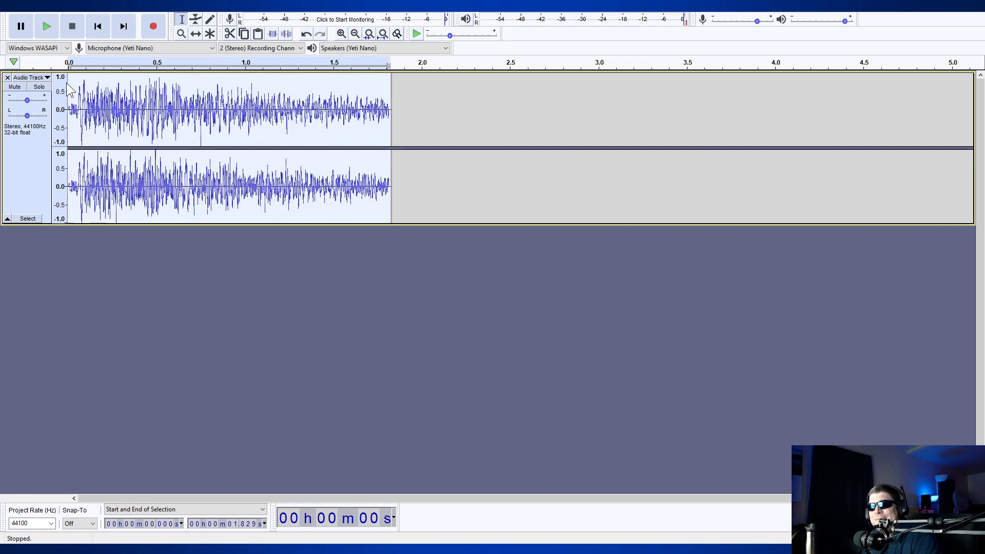
{"action": "left_click", "coordinate": [45, 28]}
{"action": "left_click", "coordinate": [71, 28]}
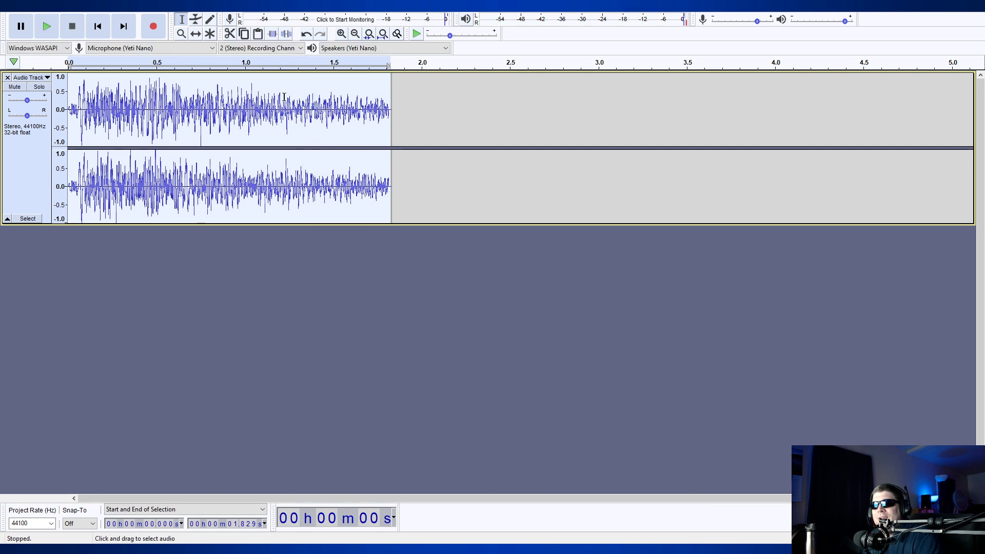
Try deleting everything after 0.9 s with a fade-out from about 0.58 s, play the clip, and undo the fade
{"action": "left_click_drag", "start_coordinate": [227, 148], "coordinate": [660, 149]}
{"action": "key", "text": "Delete"}
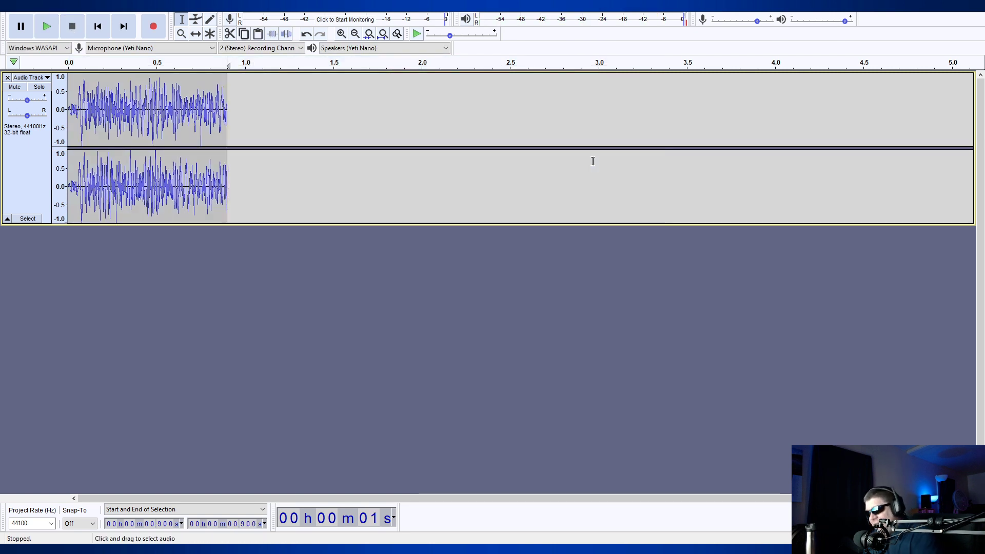
{"action": "left_click_drag", "start_coordinate": [171, 107], "coordinate": [229, 107]}
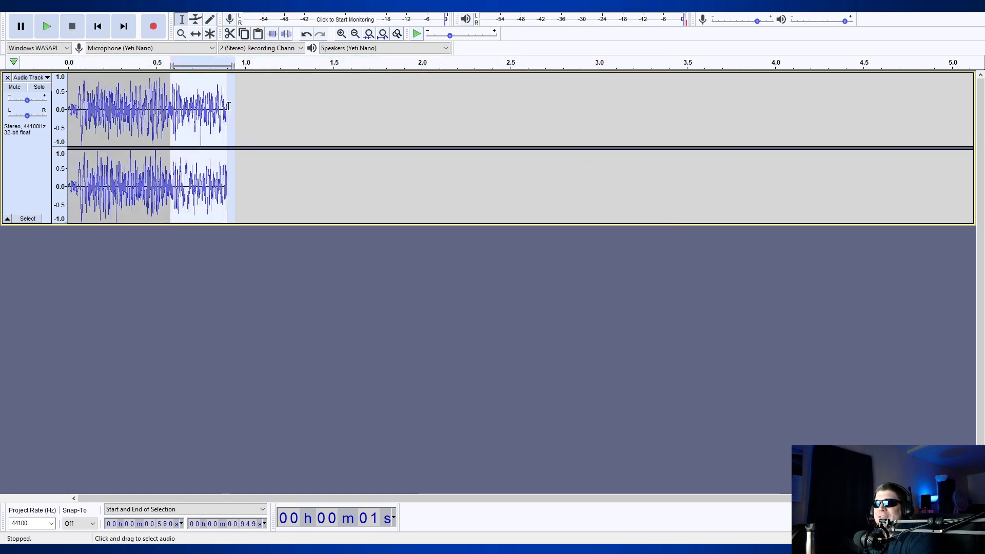
{"action": "left_click", "coordinate": [170, 7]}
{"action": "left_click", "coordinate": [217, 166]}
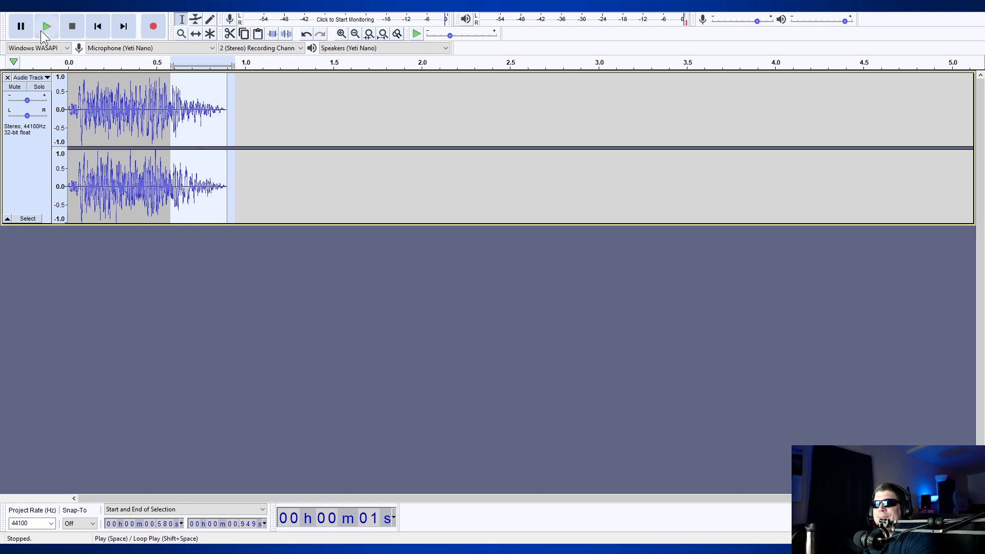
{"action": "left_click", "coordinate": [97, 27]}
{"action": "left_click", "coordinate": [47, 29]}
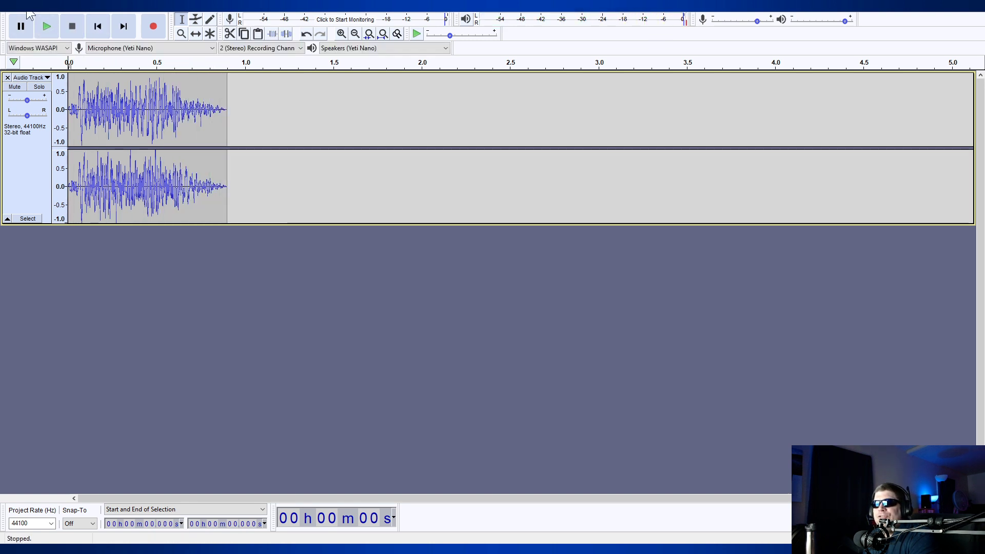
{"action": "key", "text": "ctrl+z"}
Try a fade-out from about 0.79 s to the shortened clip's end, play it, and undo the fade and tail deletion
{"action": "left_click_drag", "start_coordinate": [208, 107], "coordinate": [255, 109]}
{"action": "left_click", "coordinate": [208, 97]}
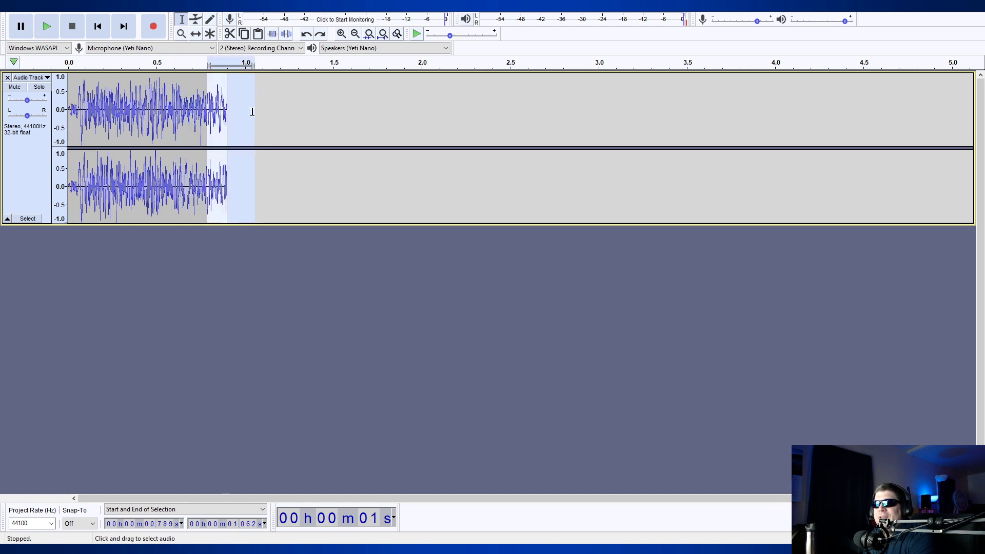
{"action": "left_click", "coordinate": [223, 164]}
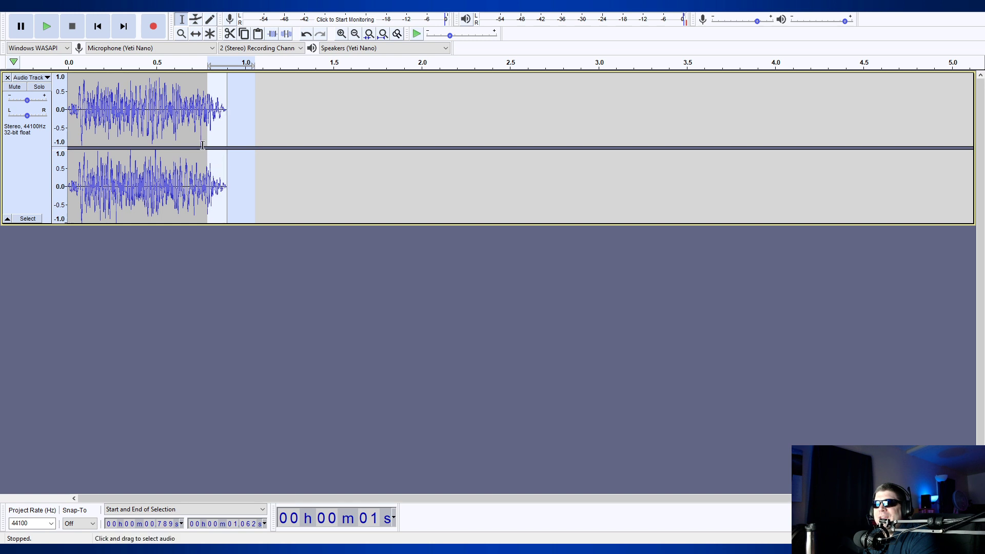
{"action": "left_click", "coordinate": [96, 27]}
{"action": "left_click", "coordinate": [47, 22]}
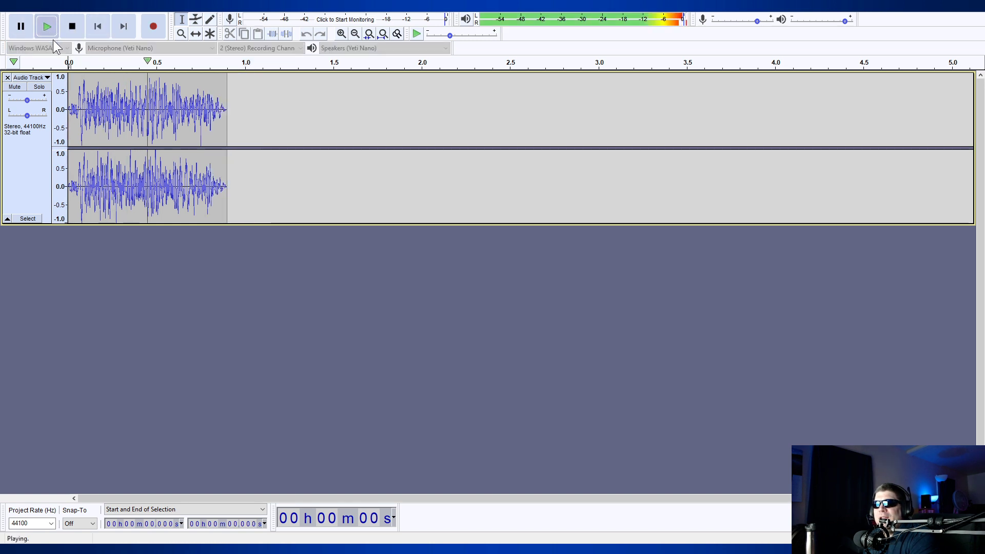
{"action": "left_click", "coordinate": [129, 29]}
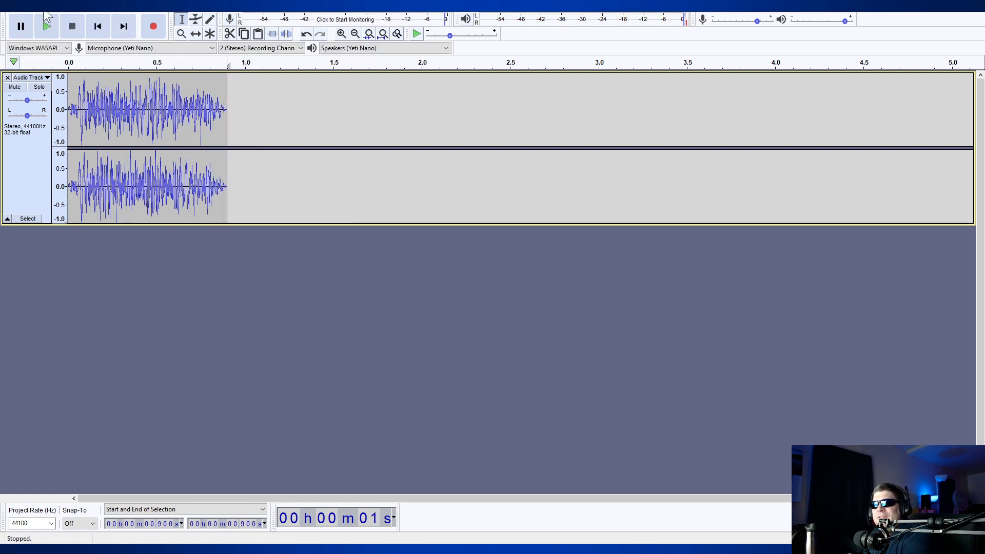
{"action": "key", "text": "ctrl+z"}
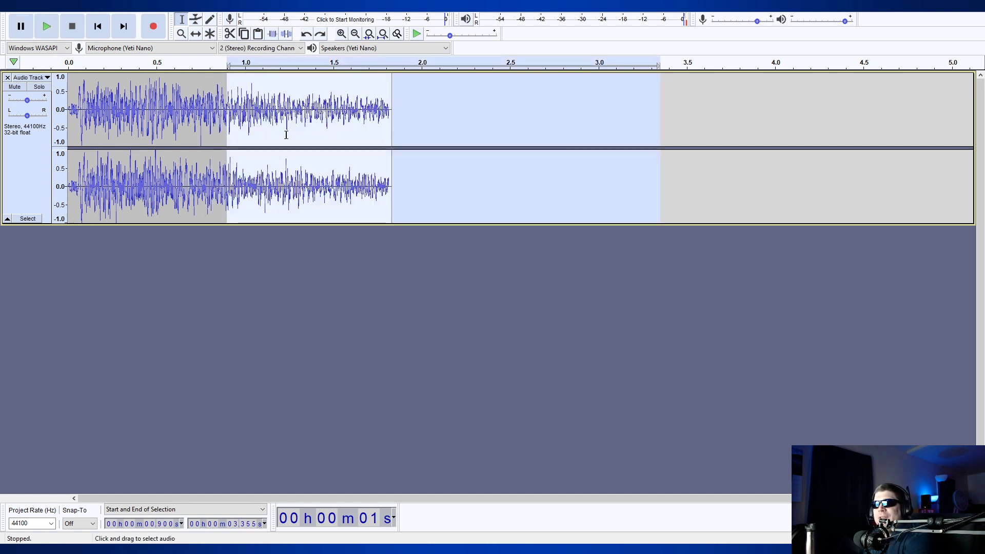
Delete the clip's tail after about 1.14 s
{"action": "left_click_drag", "start_coordinate": [269, 106], "coordinate": [524, 134]}
{"action": "key", "text": "Delete"}
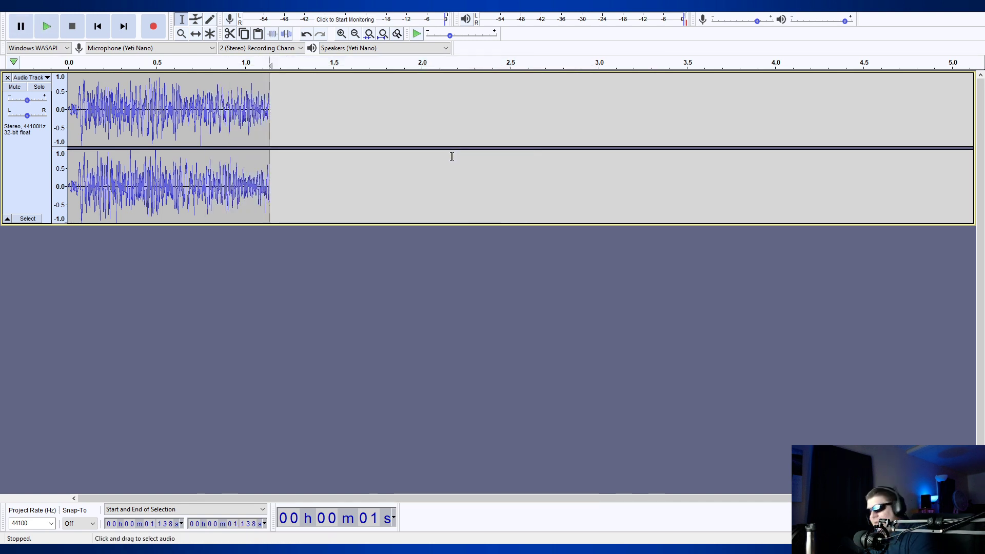
Try a fade-out from about 0.94 s to the clip's end, play the clip, and undo the fade
{"action": "left_click_drag", "start_coordinate": [234, 92], "coordinate": [279, 93]}
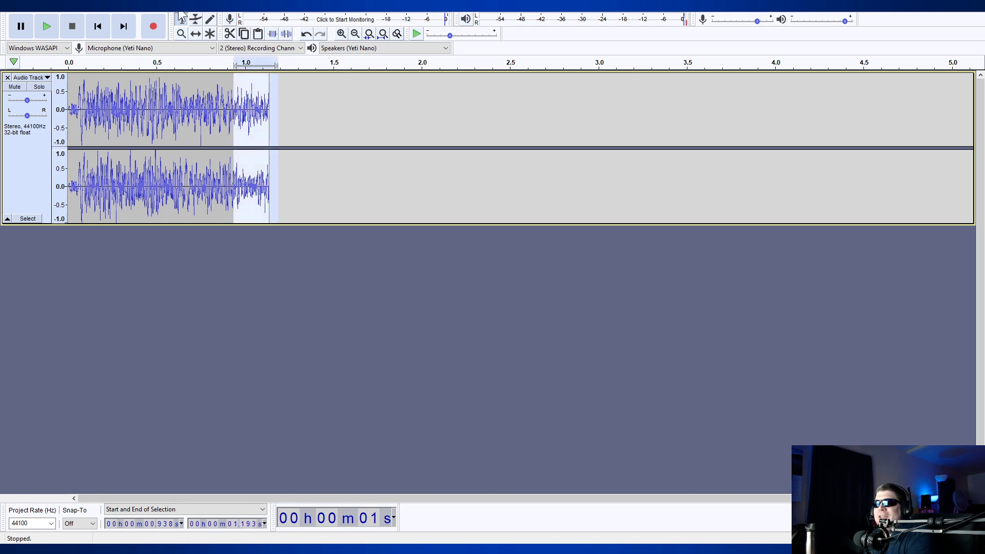
{"action": "key", "text": "ctrl+r"}
{"action": "left_click", "coordinate": [98, 26]}
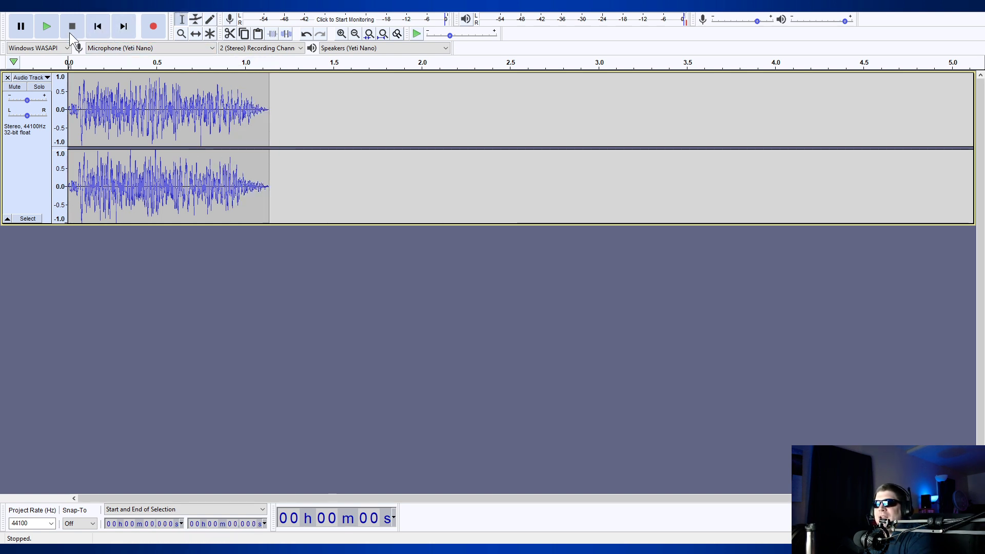
{"action": "left_click", "coordinate": [47, 27]}
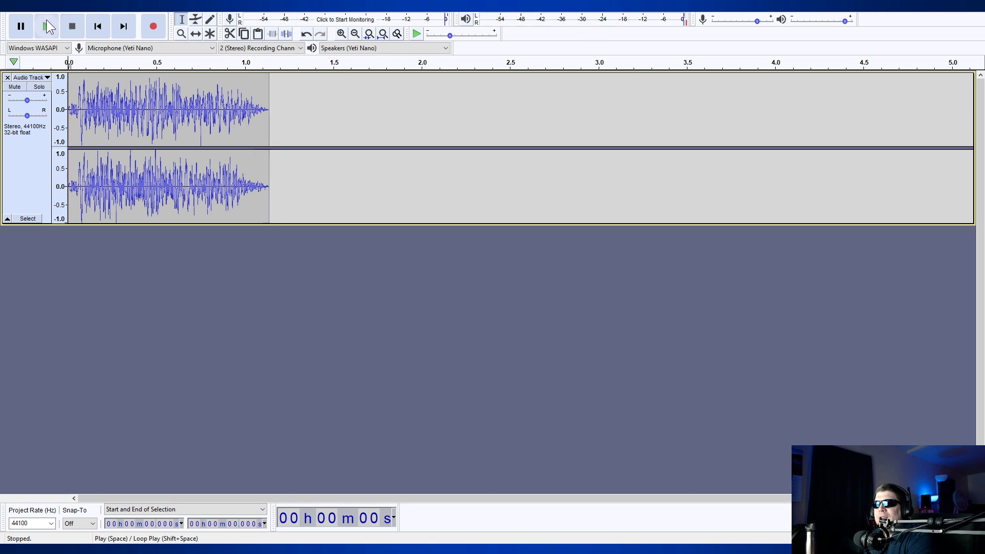
{"action": "left_click_drag", "start_coordinate": [232, 108], "coordinate": [277, 107]}
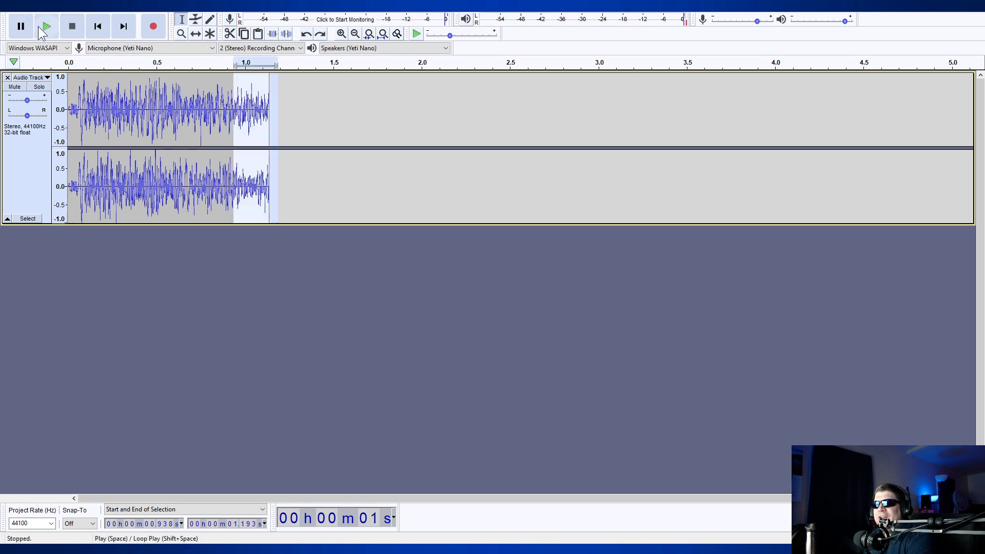
Fade out the clip from about 0.63 s to its end and play it from the start
{"action": "left_click_drag", "start_coordinate": [179, 107], "coordinate": [291, 108]}
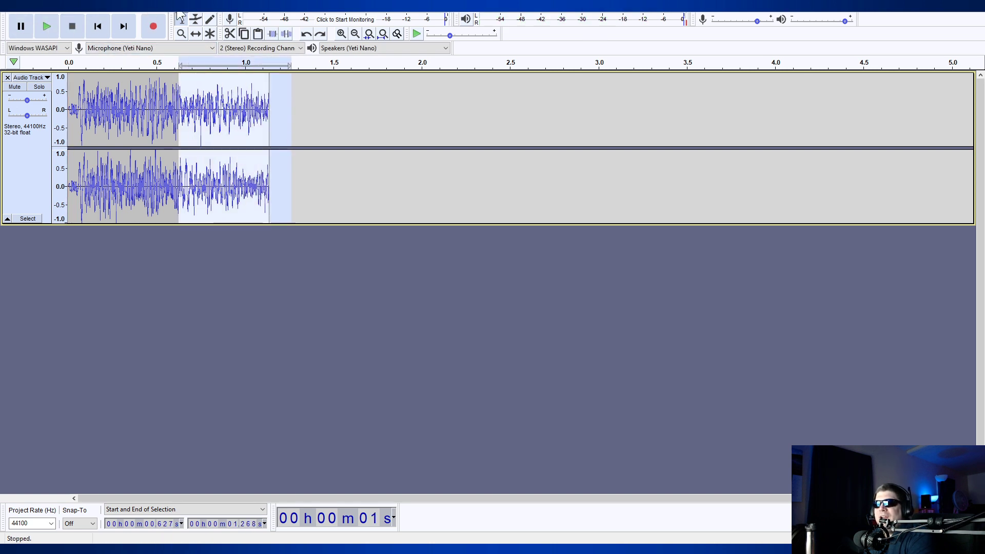
{"action": "key", "text": "ctrl+r"}
{"action": "left_click", "coordinate": [98, 26]}
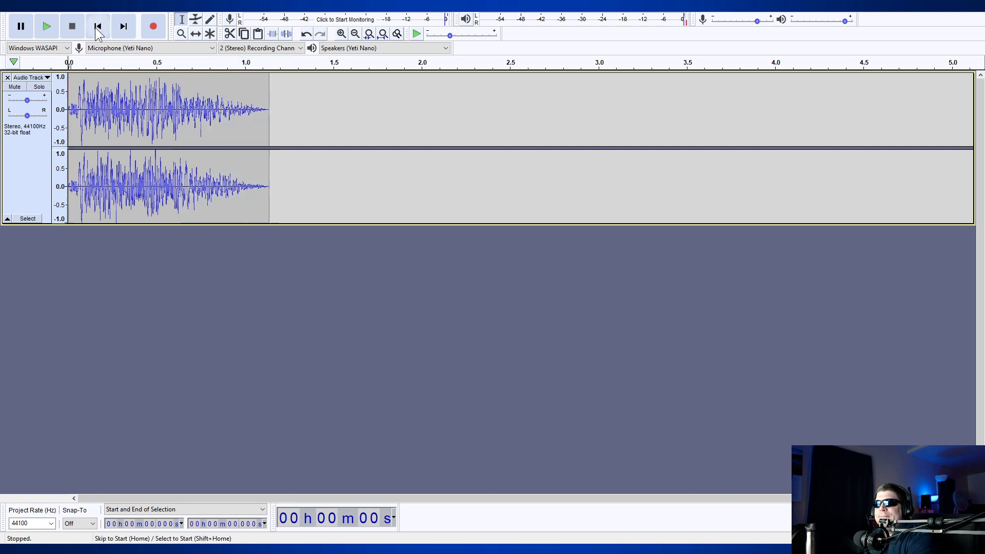
{"action": "left_click", "coordinate": [46, 26]}
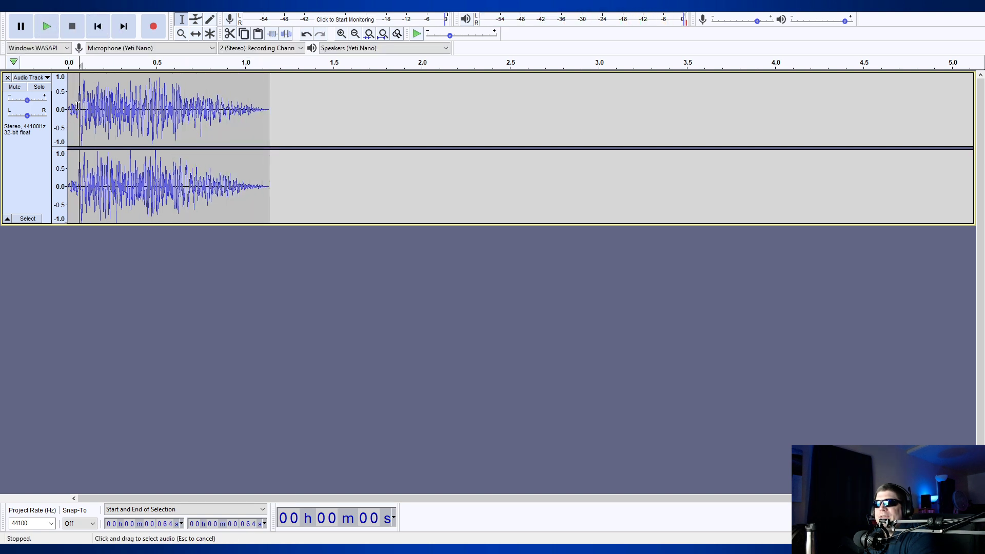
Try deleting the clip's first 0.064 s, play the clip, and undo the deletion
{"action": "left_click_drag", "start_coordinate": [80, 105], "coordinate": [67, 106]}
{"action": "key", "text": "Delete"}
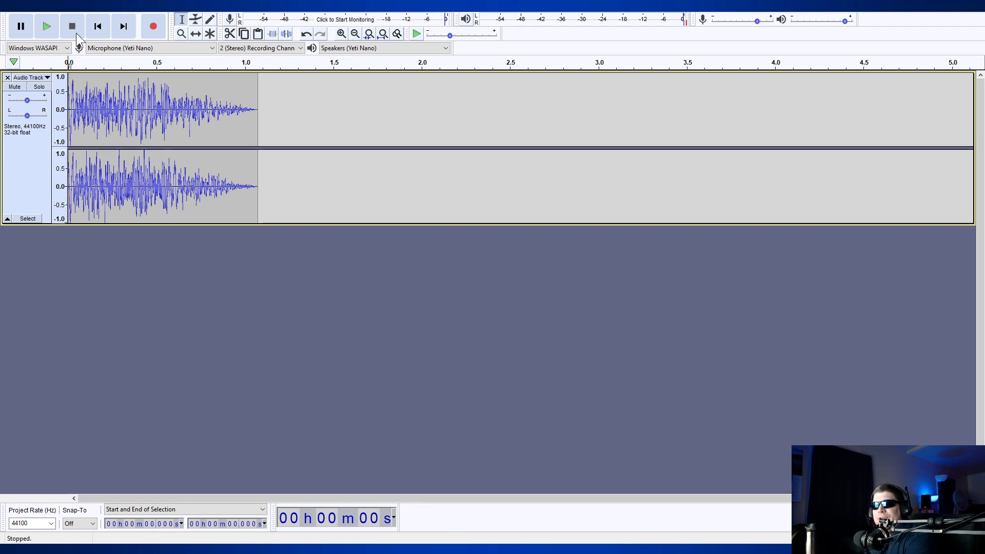
{"action": "left_click", "coordinate": [46, 27]}
{"action": "key", "text": "ctrl+z"}
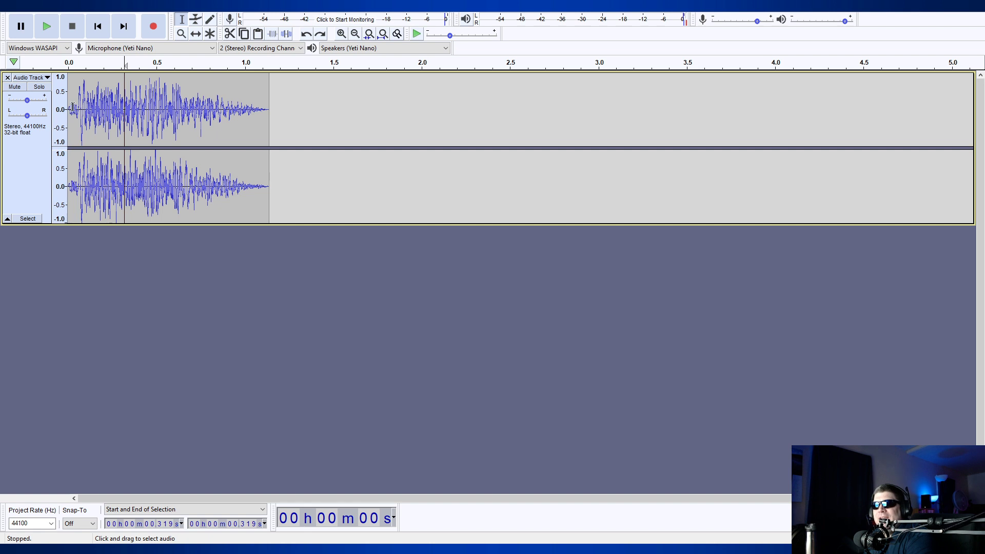
Delete about the first 0.03 s of the clip and play the trimmed result
{"action": "left_click_drag", "start_coordinate": [72, 108], "coordinate": [54, 112]}
{"action": "key", "text": "Delete"}
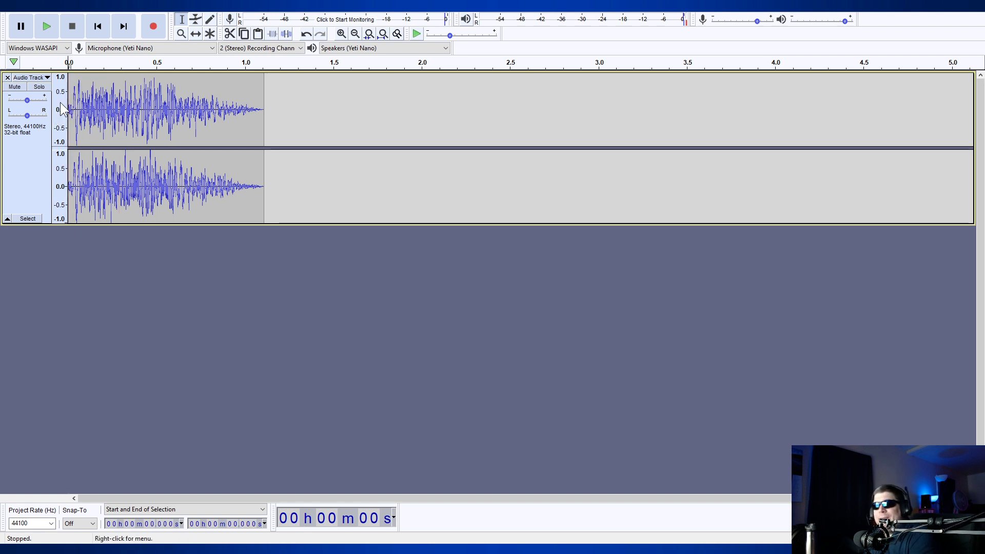
{"action": "left_click", "coordinate": [46, 28]}
{"action": "left_click", "coordinate": [72, 29]}
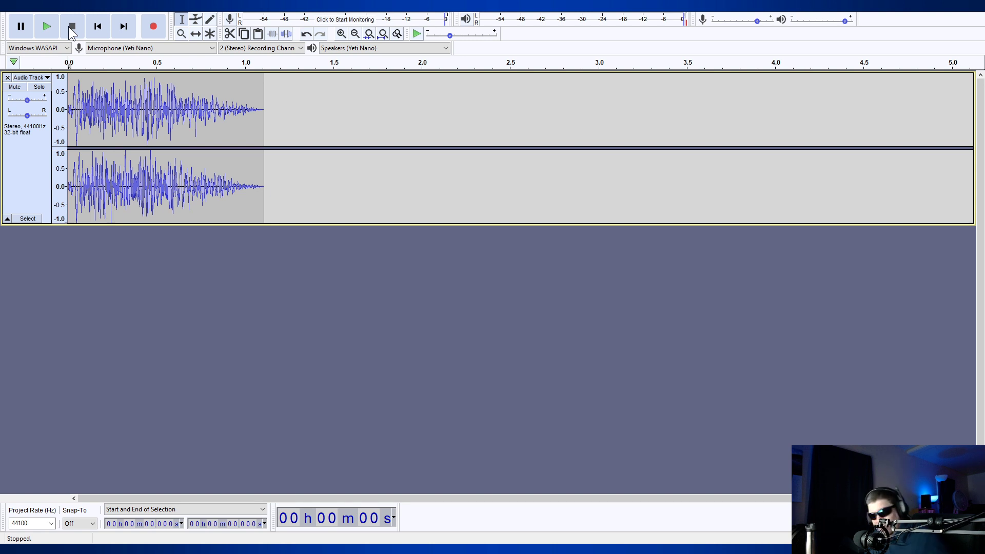
Select the entire trimmed clip and play it to check the finished sound
{"action": "key", "text": "ctrl+a"}
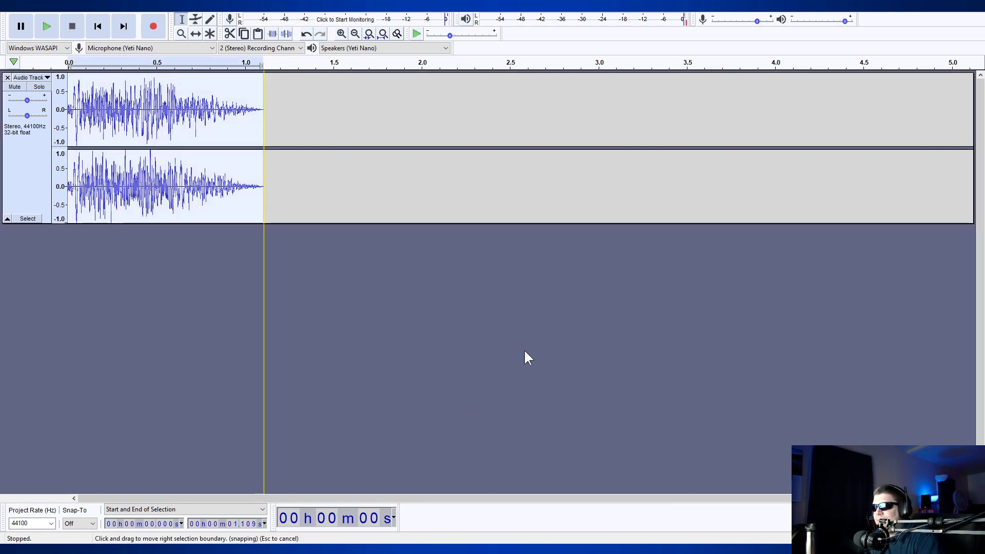
{"action": "left_click", "coordinate": [47, 27]}
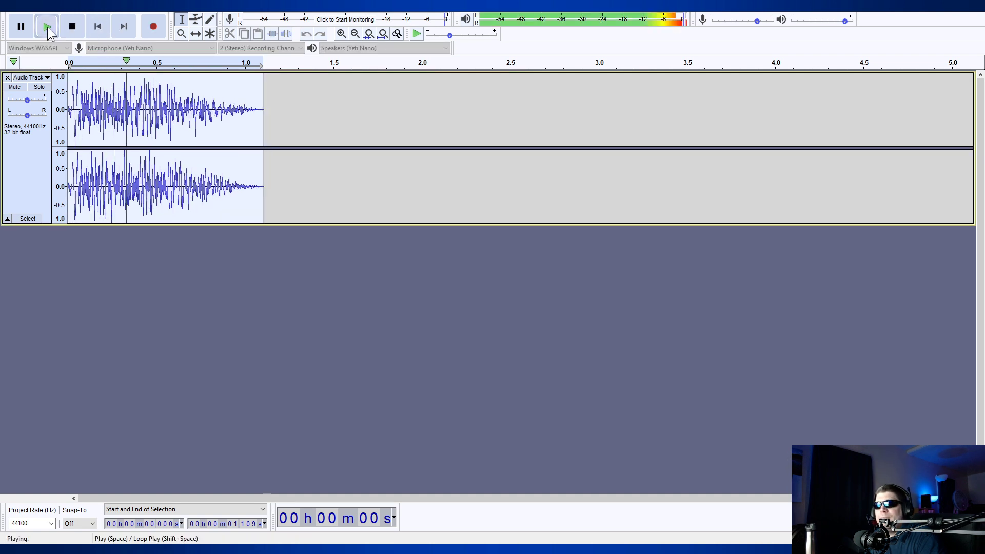
{"action": "left_click", "coordinate": [48, 24]}
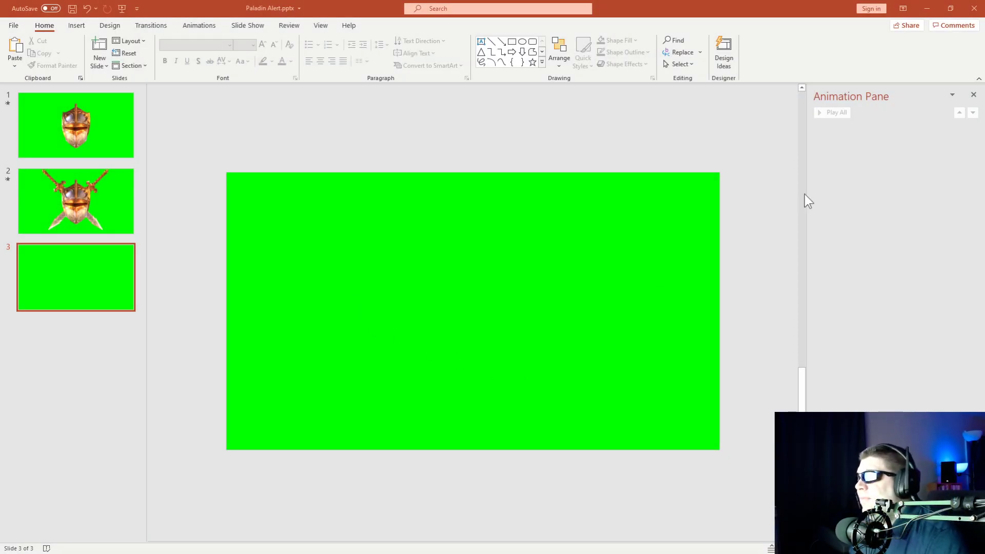
Switch to PowerPoint, set slide 3's transition sound to Stop Previous Sound, and insert the Sword Boom audio with its icon above the slide
{"action": "left_click", "coordinate": [147, 29]}
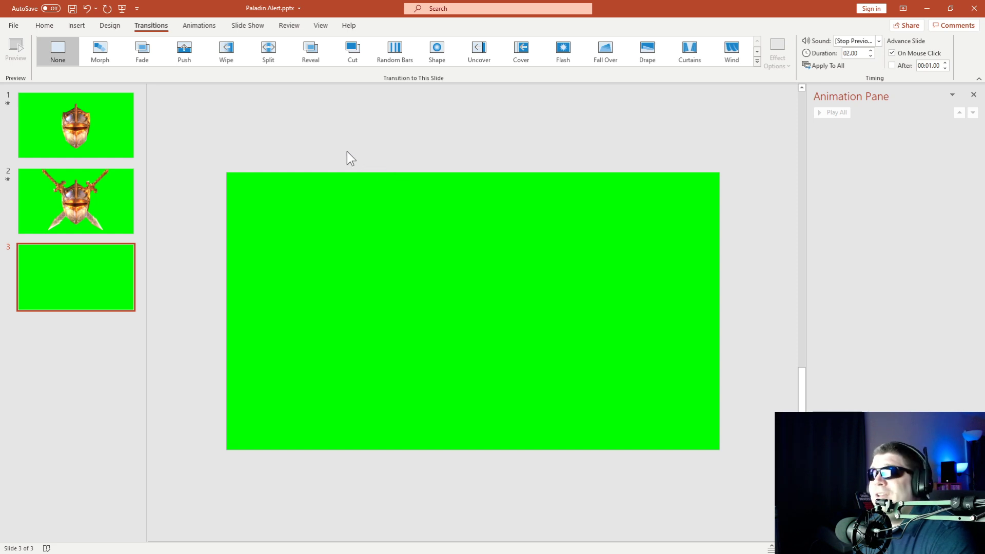
{"action": "left_click", "coordinate": [77, 25]}
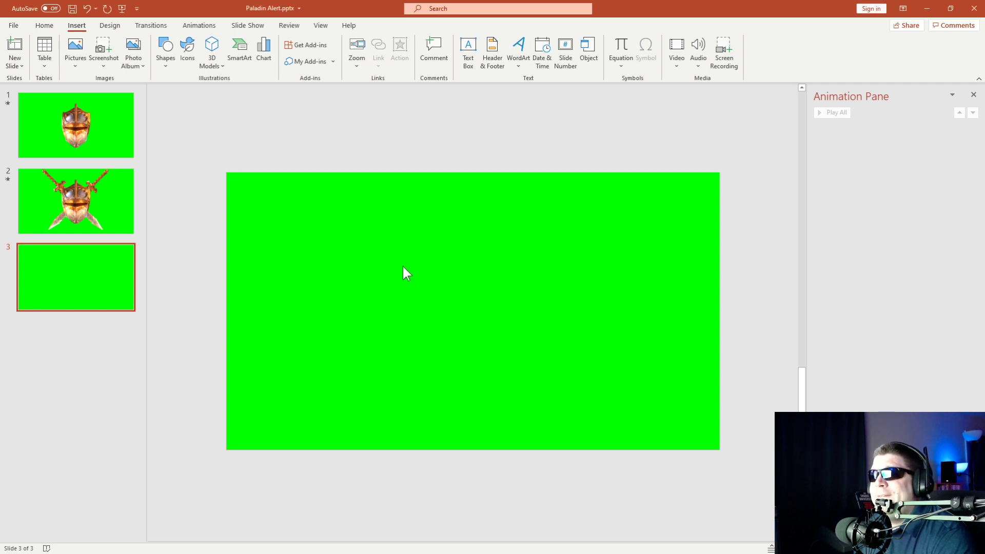
{"action": "left_click_drag", "start_coordinate": [471, 311], "coordinate": [270, 123]}
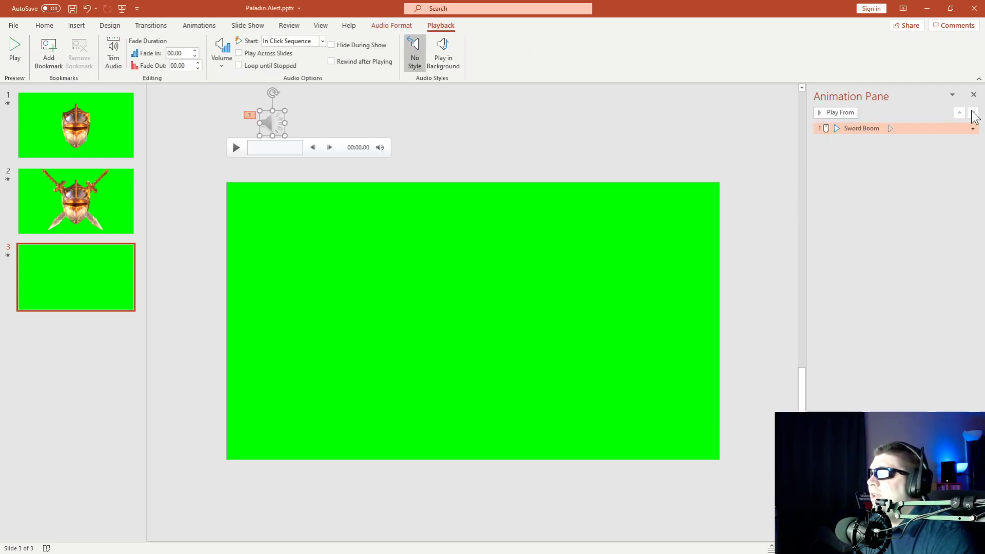
Set the Sword Boom audio on slide 3 to start After Previous
{"action": "left_click", "coordinate": [915, 181]}
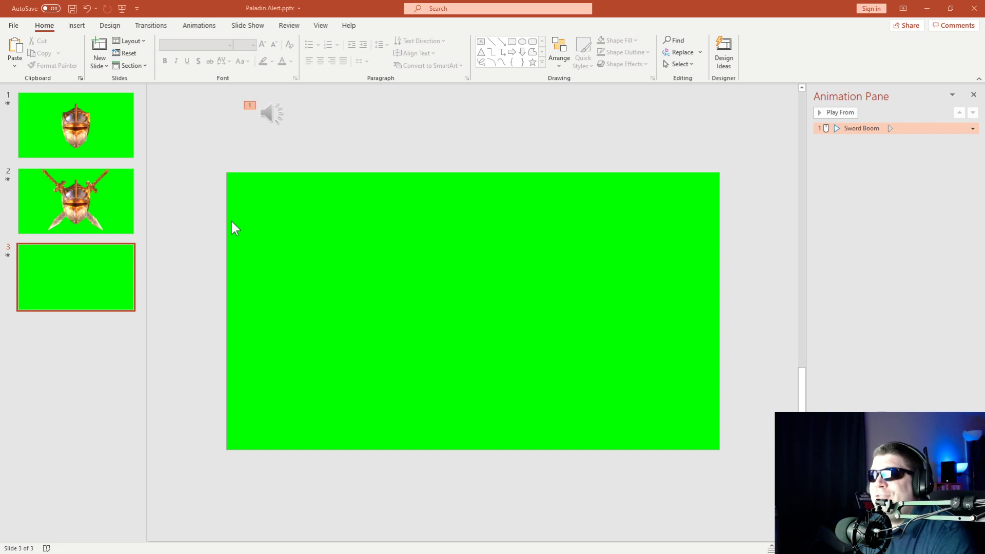
{"action": "left_click", "coordinate": [289, 348]}
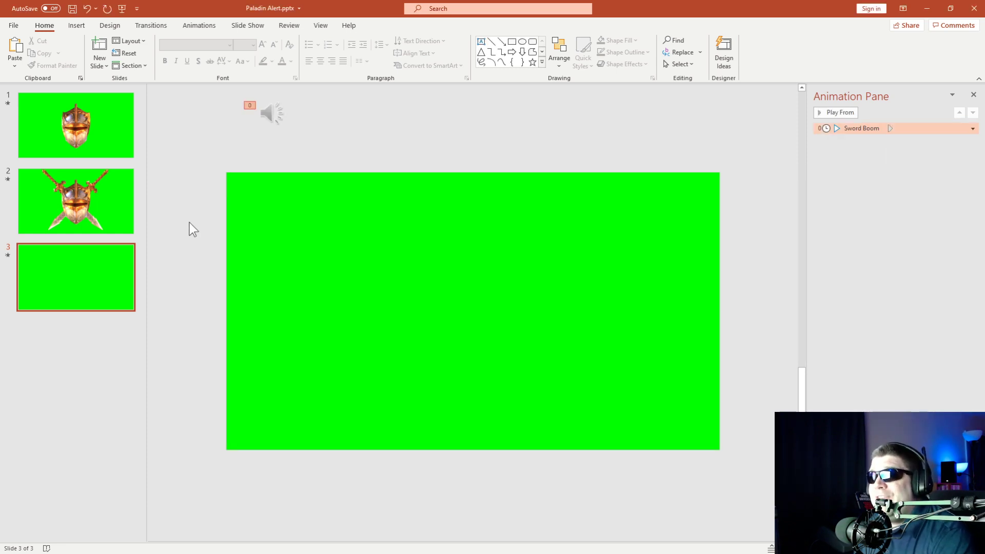
Select slide 1 and run the slide show from the beginning
{"action": "left_click", "coordinate": [85, 121]}
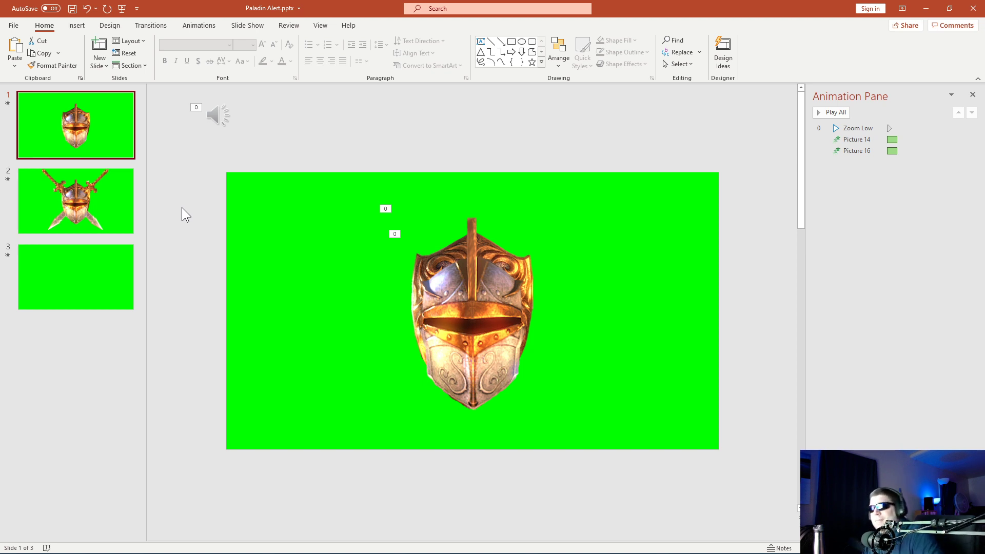
{"action": "key", "text": "F5"}
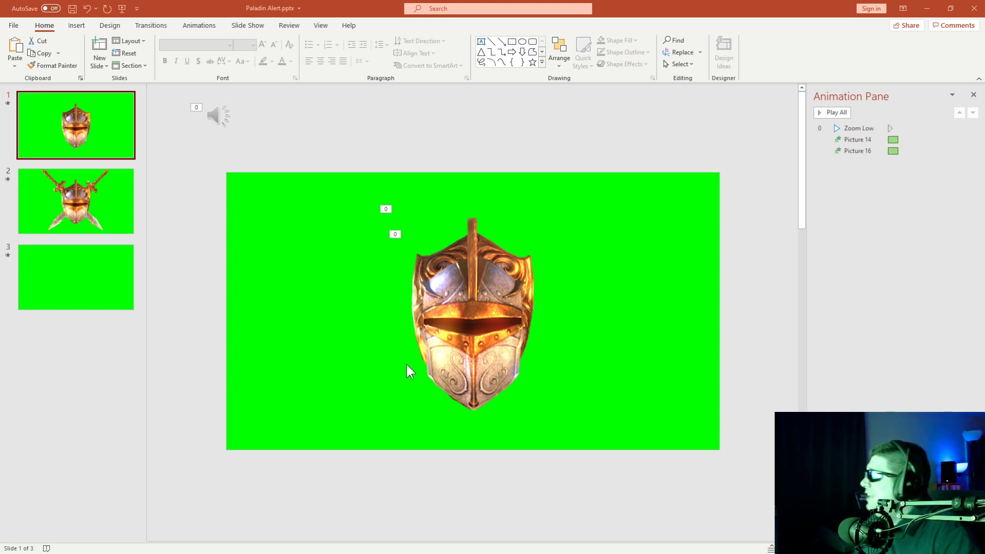
Check the transition timing and animations across the slides, and run the slide show again from slide 1
{"action": "key", "text": "Page_Down"}
{"action": "key", "text": "Page_Down"}
{"action": "left_click", "coordinate": [105, 207]}
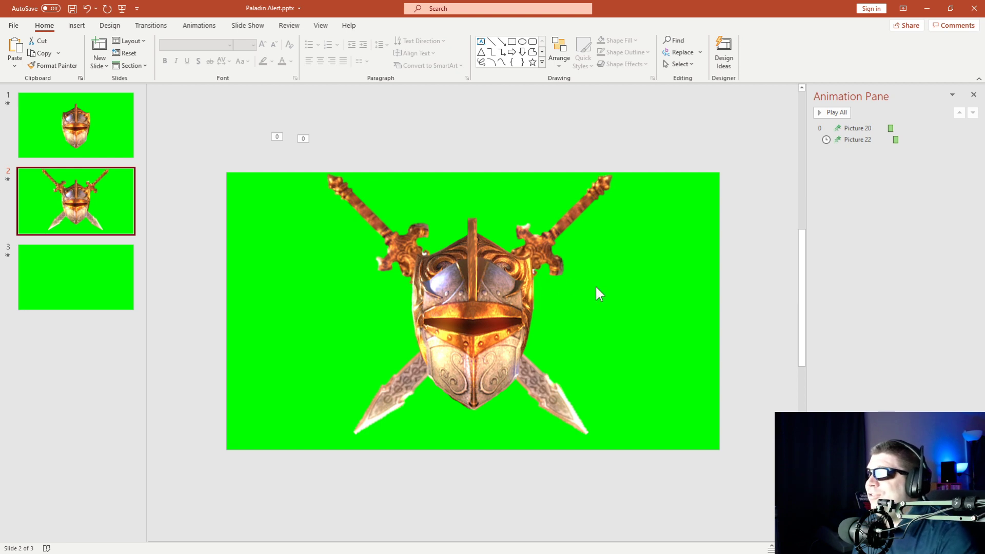
{"action": "left_click", "coordinate": [151, 27]}
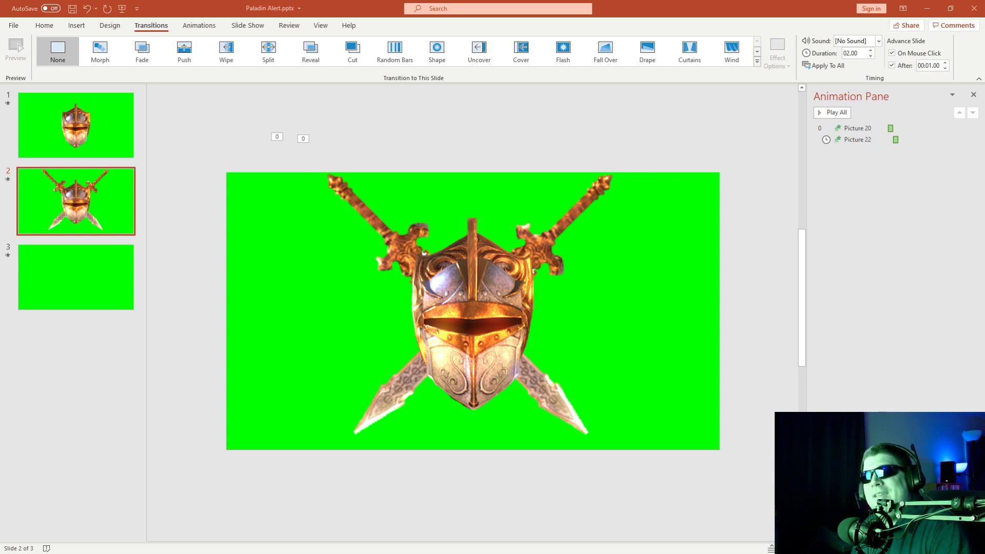
{"action": "key", "text": "Escape"}
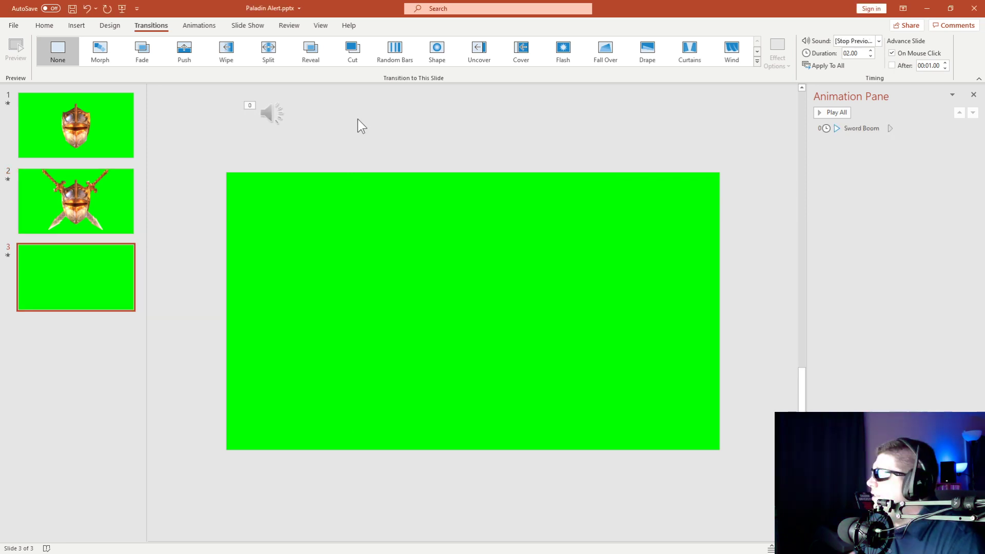
{"action": "scroll", "coordinate": [472, 213], "scroll_direction": "up", "scroll_amount": 2}
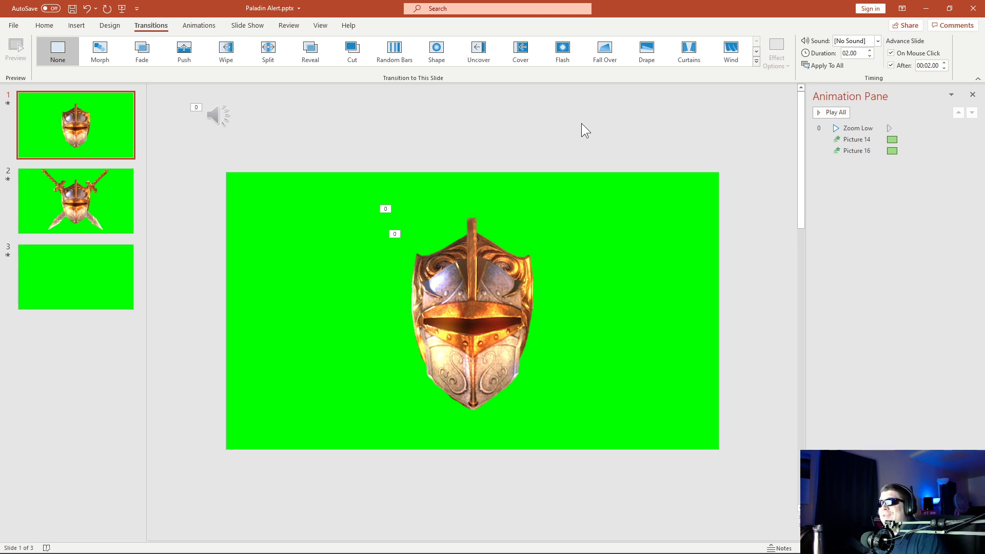
{"action": "key", "text": "F5"}
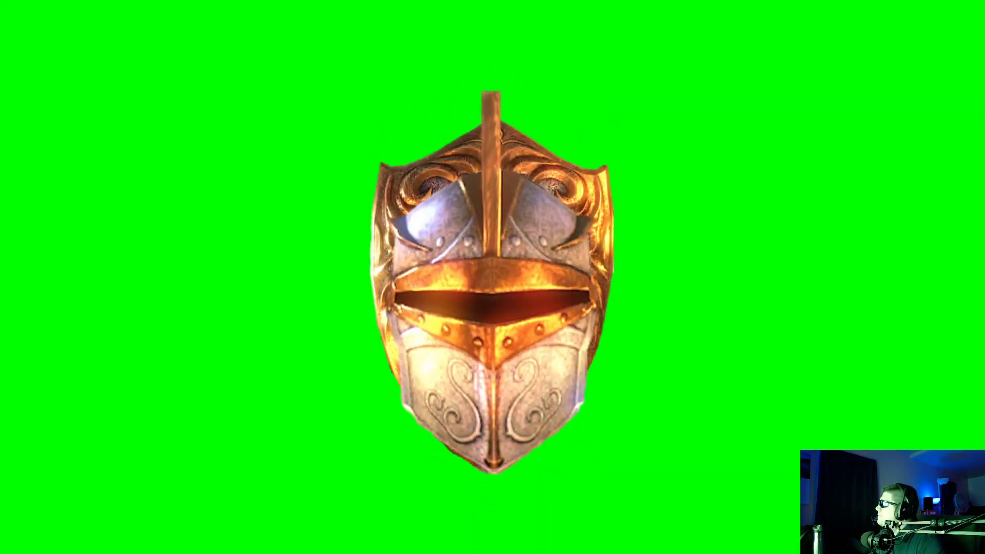